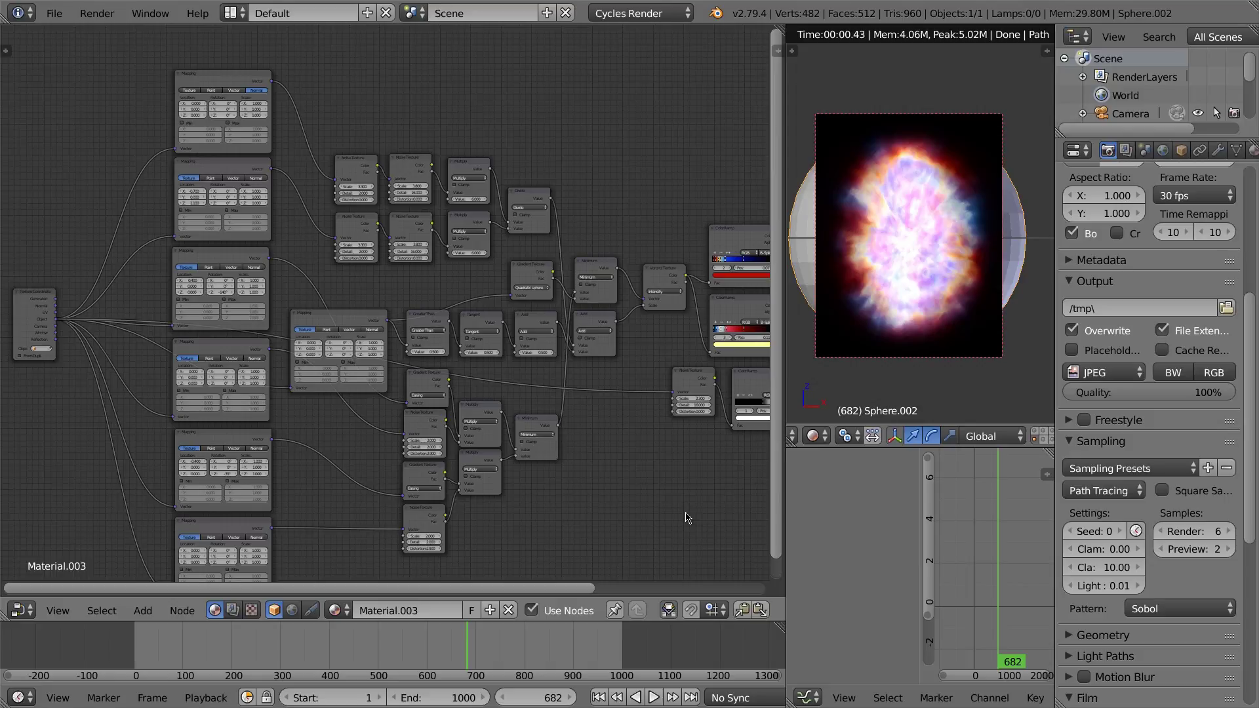
Step: Duplicate a Mapping node and place it, set to Texture, before the Noise Texture that feeds the black-and-white ColorRamp
middle_drag(615, 436, 513, 427)
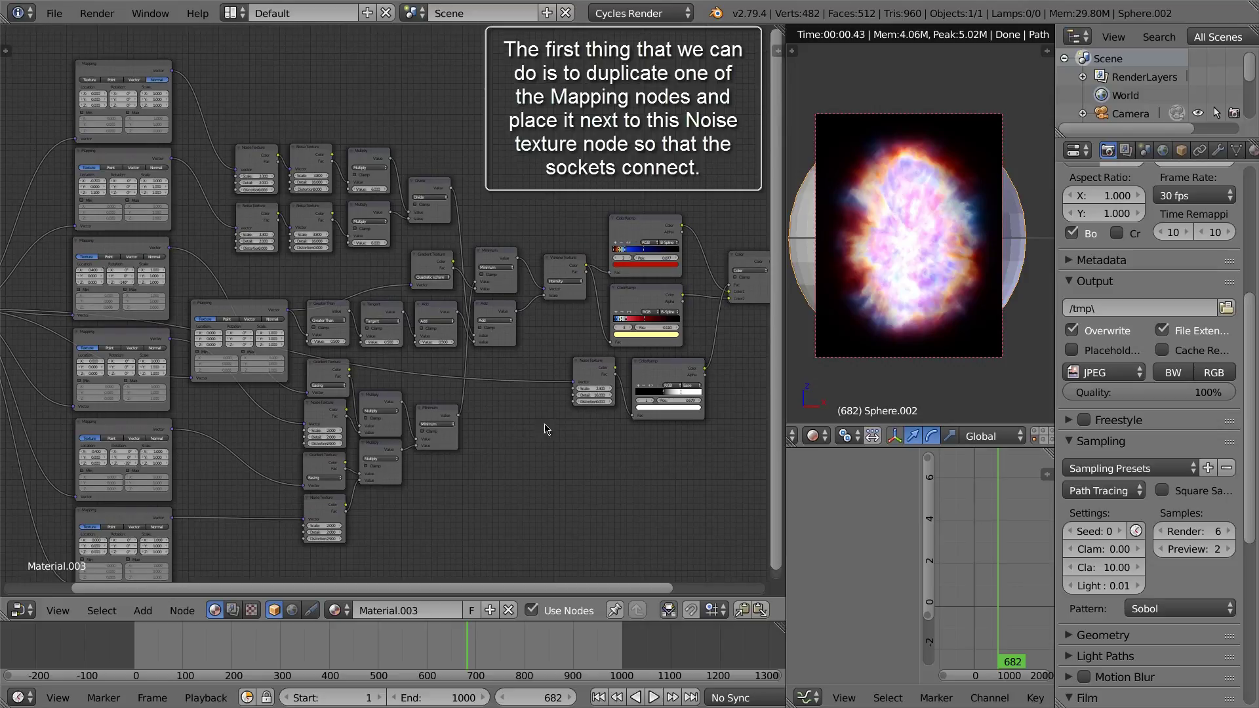
click(126, 252)
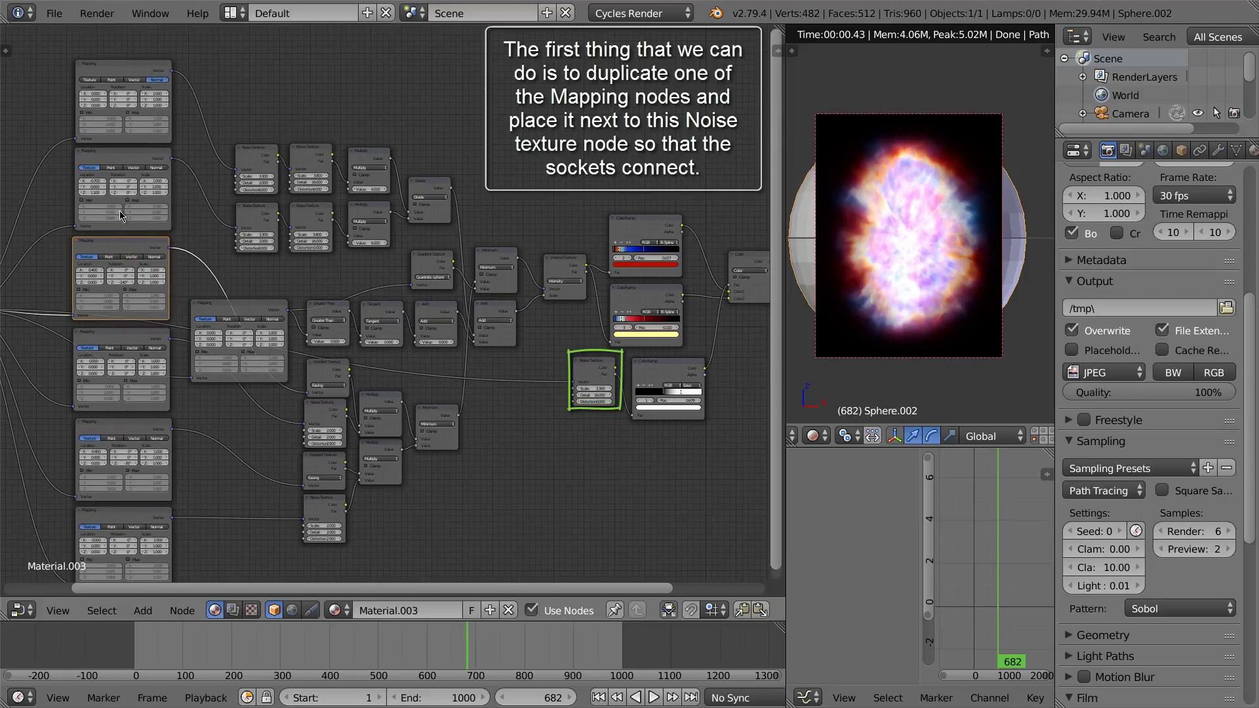
click(120, 72)
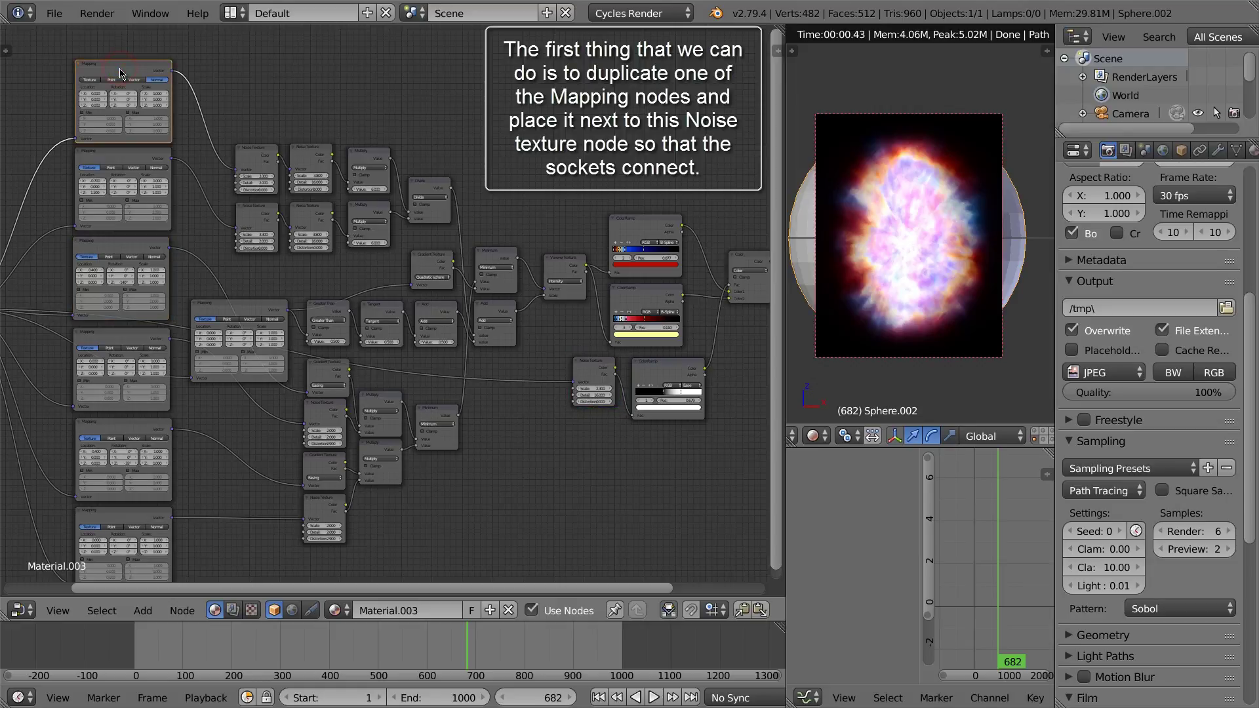
key(shift+d)
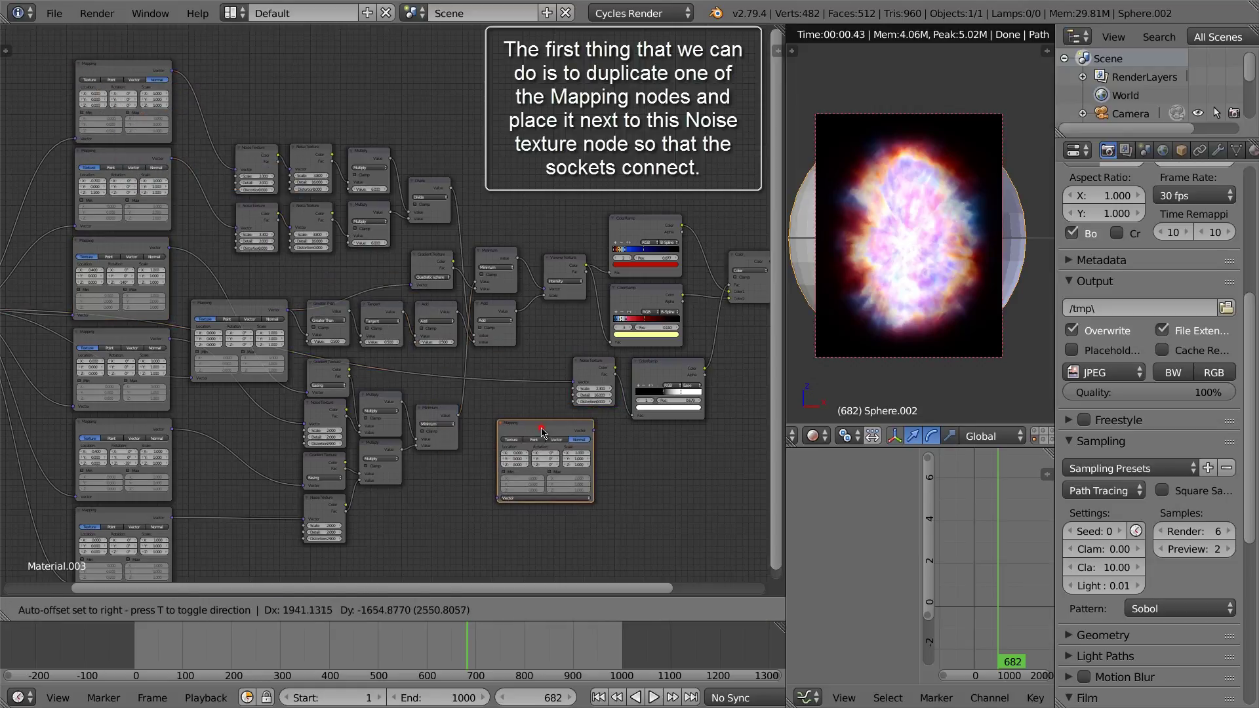
click(524, 441)
drag(539, 434, 514, 385)
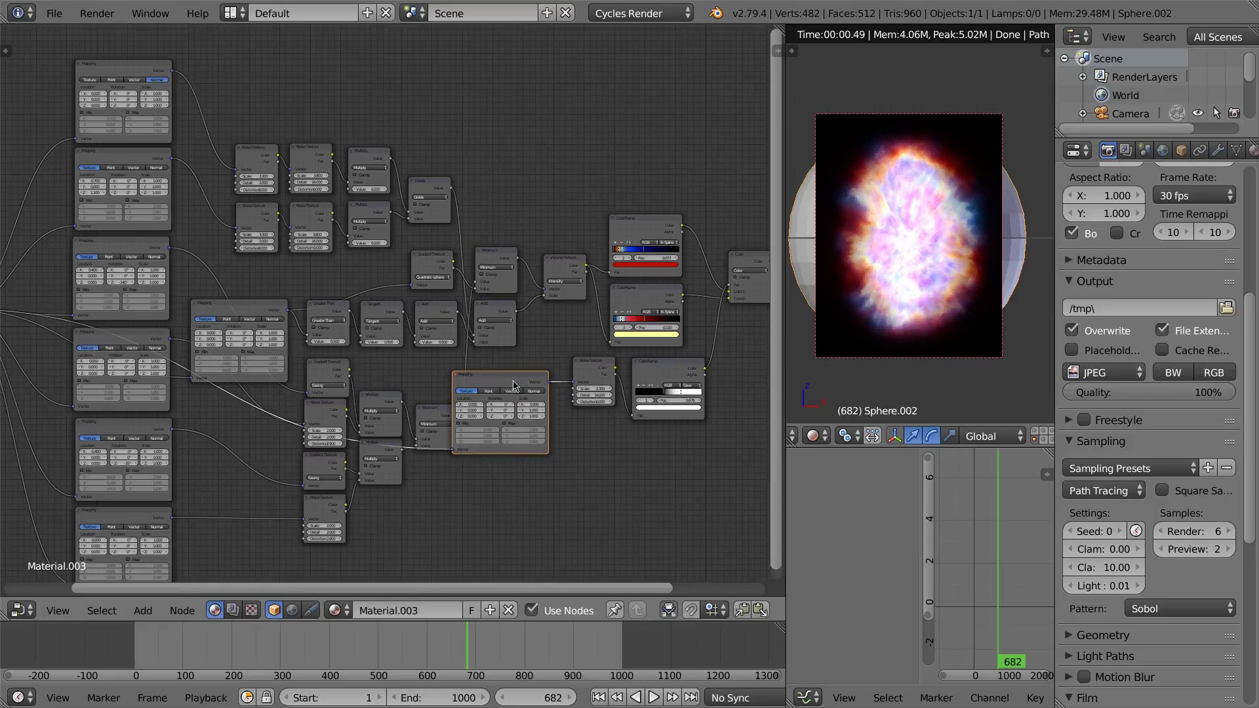
Step: Try a Location Y value of 0.230 on the second Mapping node
scroll(543, 401, up, 1)
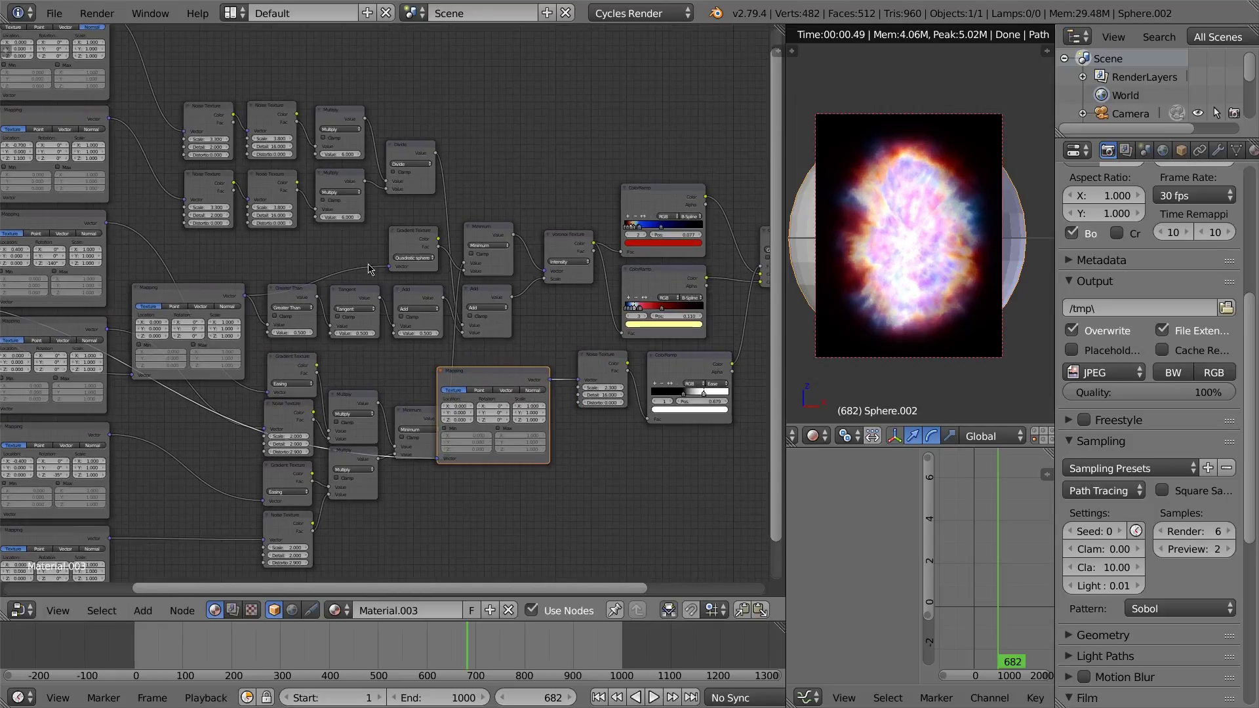
middle_drag(352, 254, 387, 269)
middle_drag(282, 268, 496, 332)
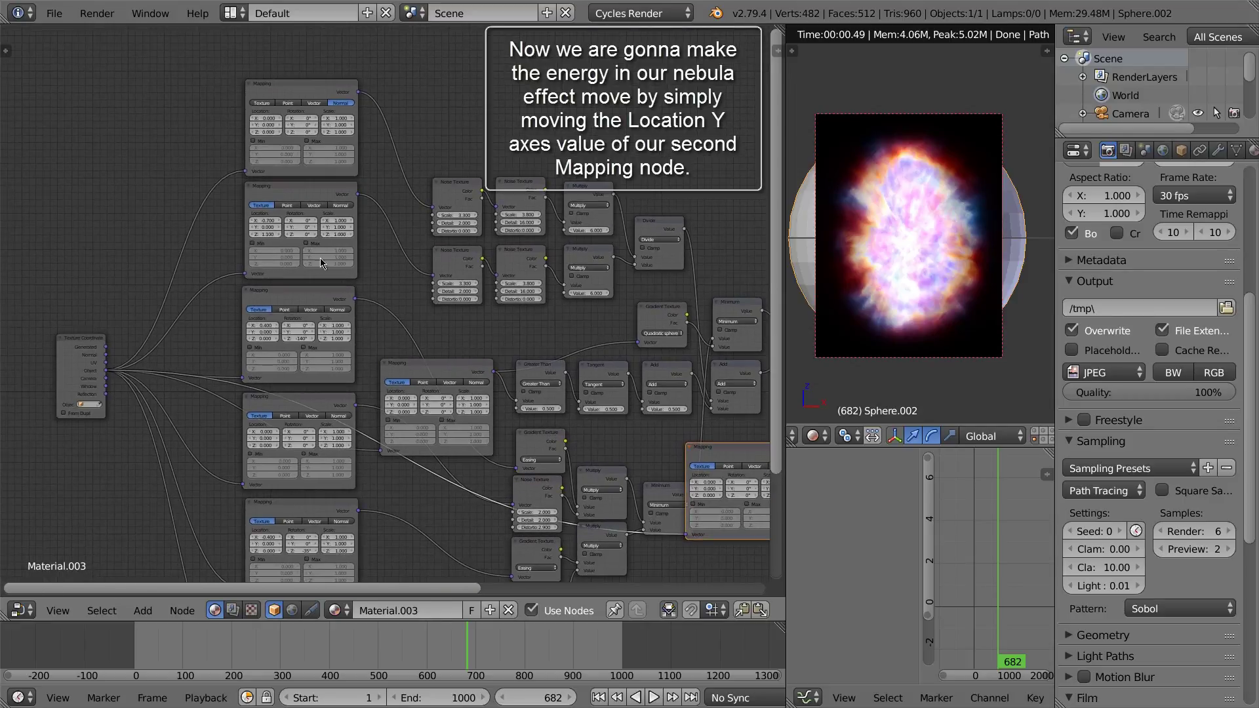
scroll(318, 255, up, 3)
click(274, 170)
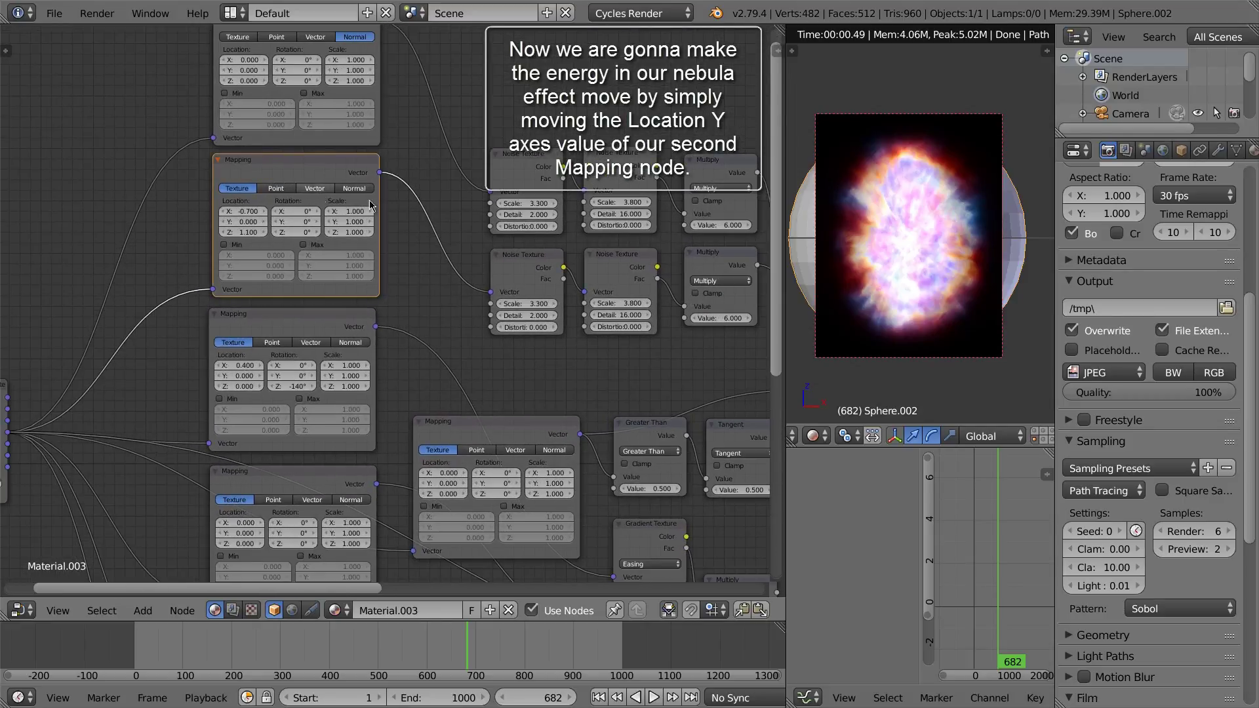
middle_drag(371, 205, 402, 291)
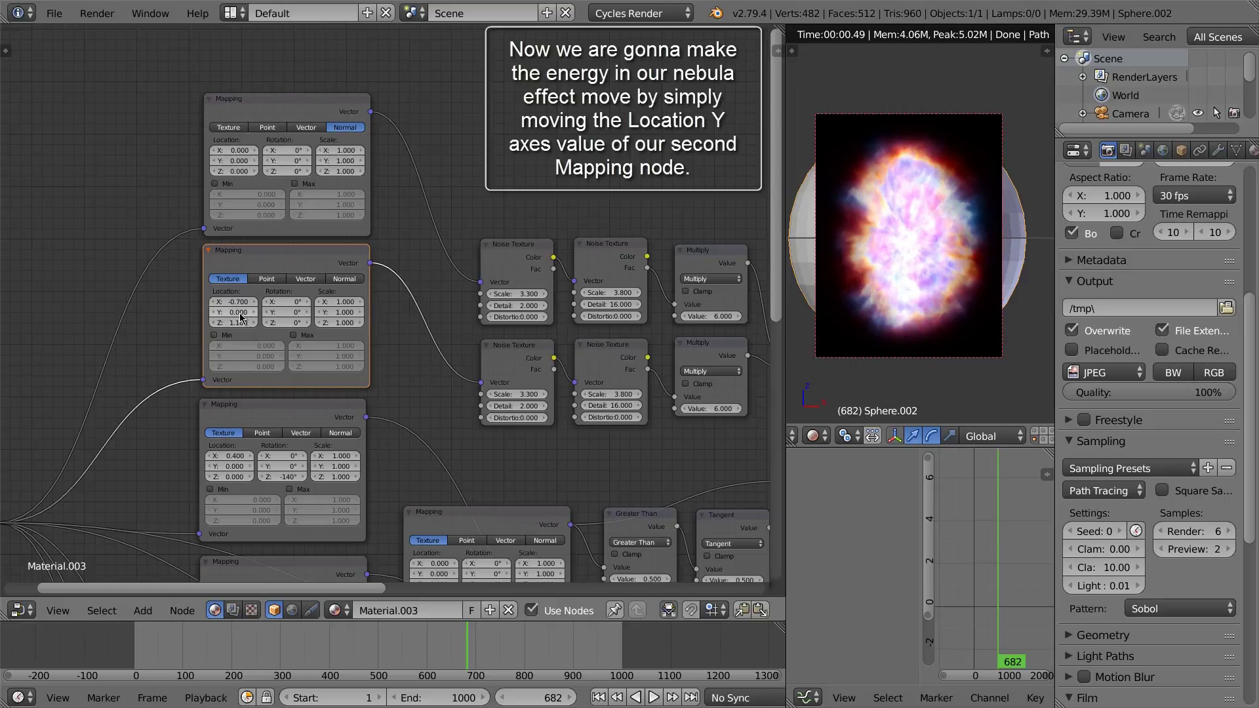
drag(242, 313, 261, 321)
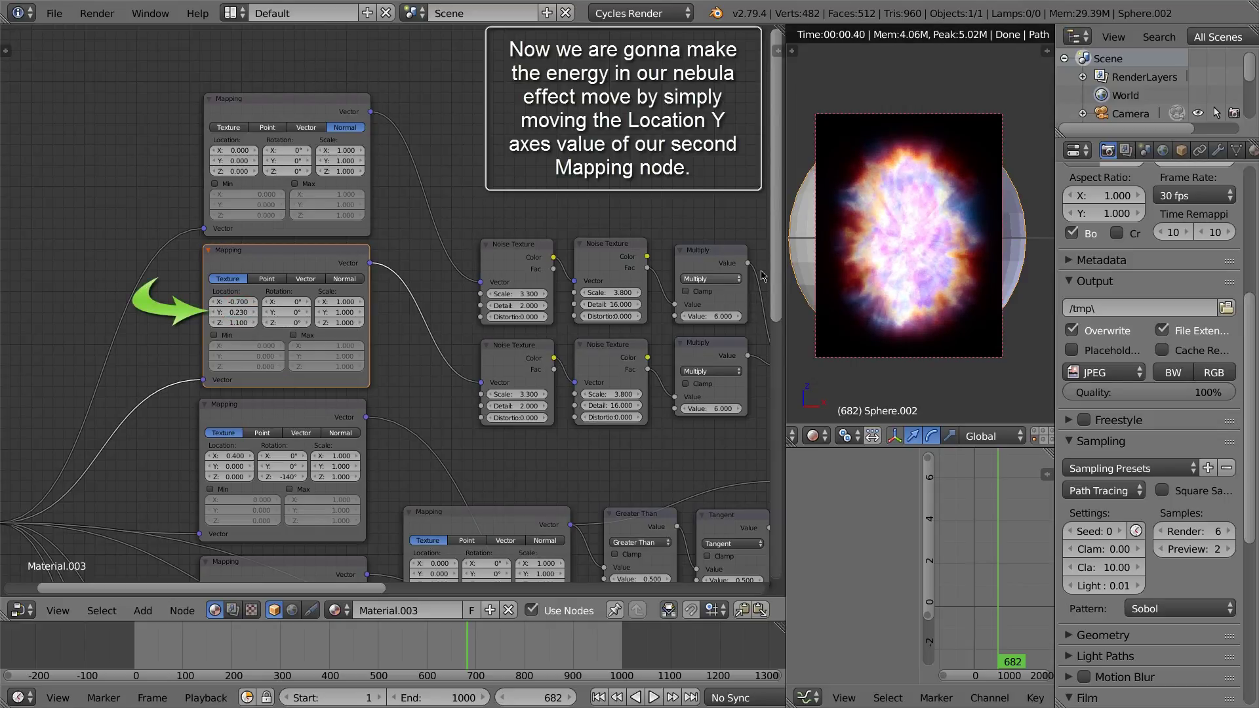
Step: Redraw a smaller render border around the nebula in the 3D preview
scroll(855, 258, down, 2)
key(ctrl+b)
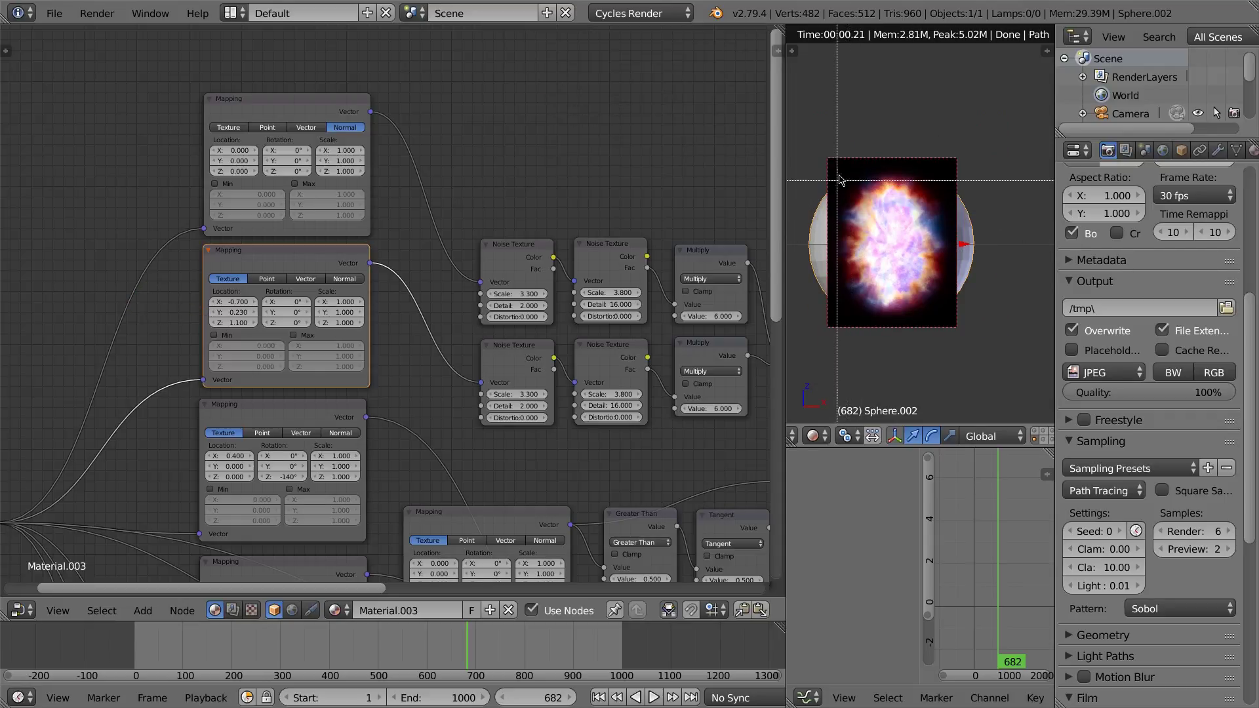
drag(836, 168, 950, 320)
scroll(926, 283, down, 1)
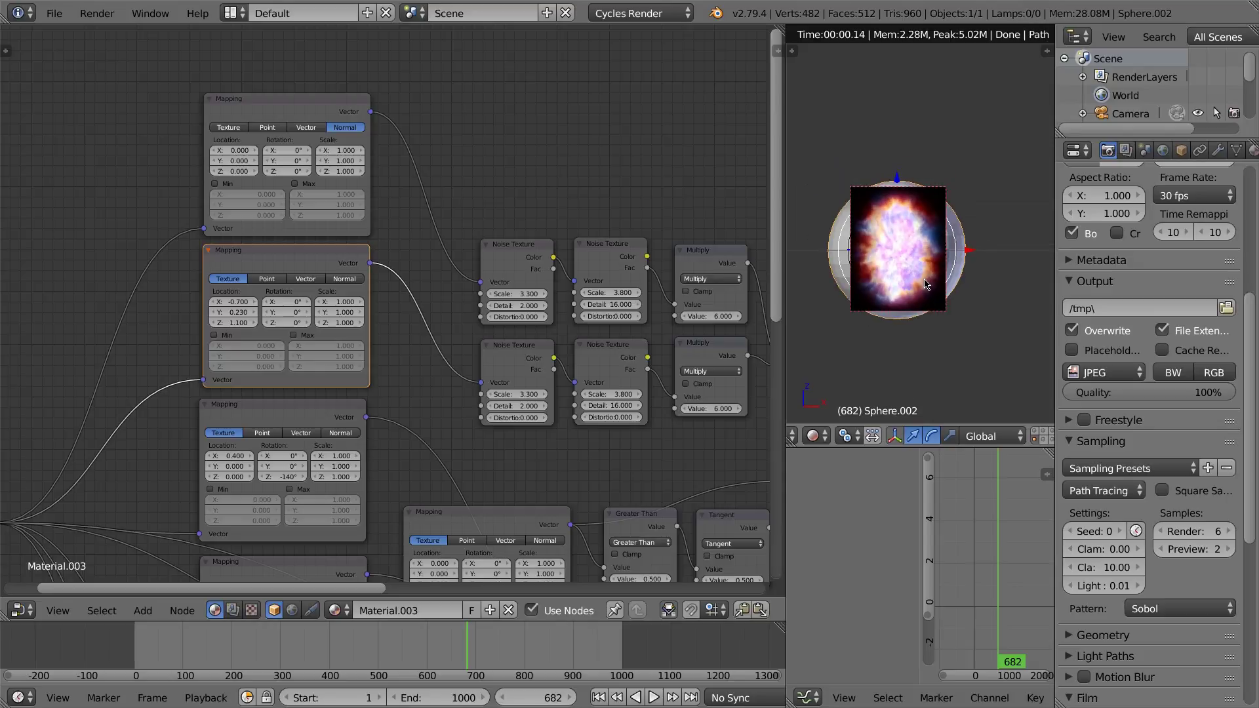
Step: Test negative Location Y values on the second Mapping node, then set it to 0 and keyframe the location at frame 1
click(244, 314)
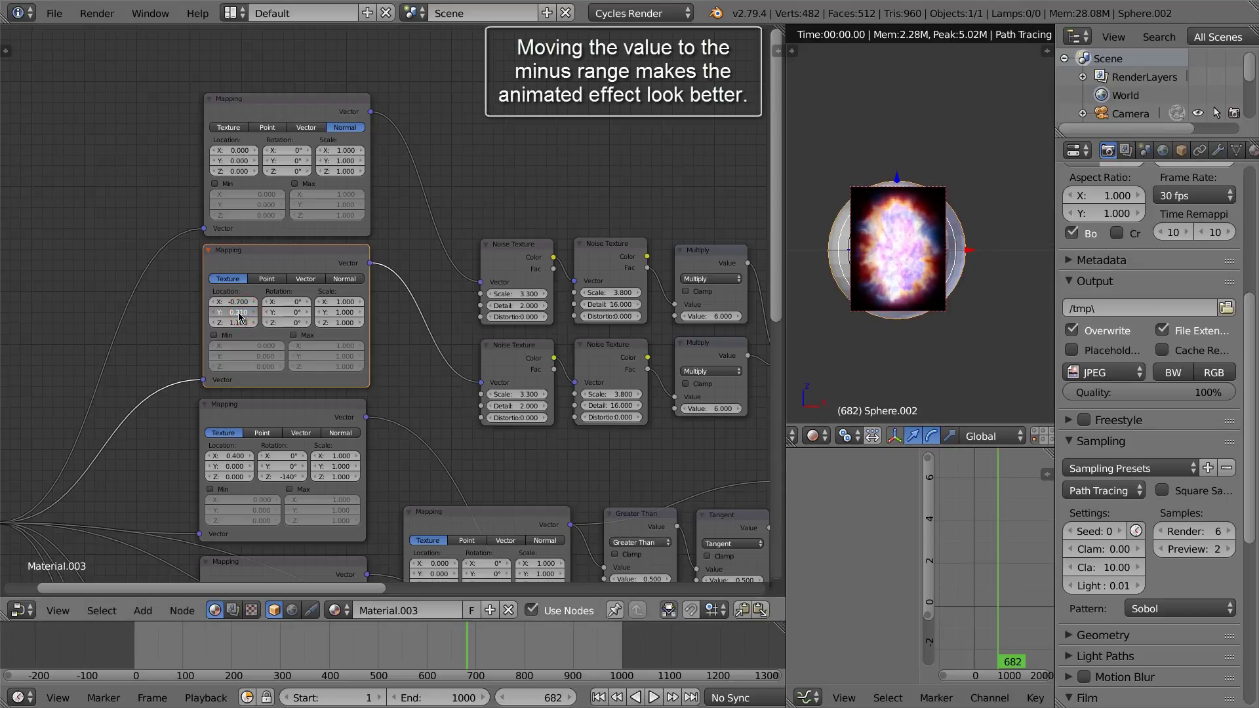
drag(239, 317, 54, 282)
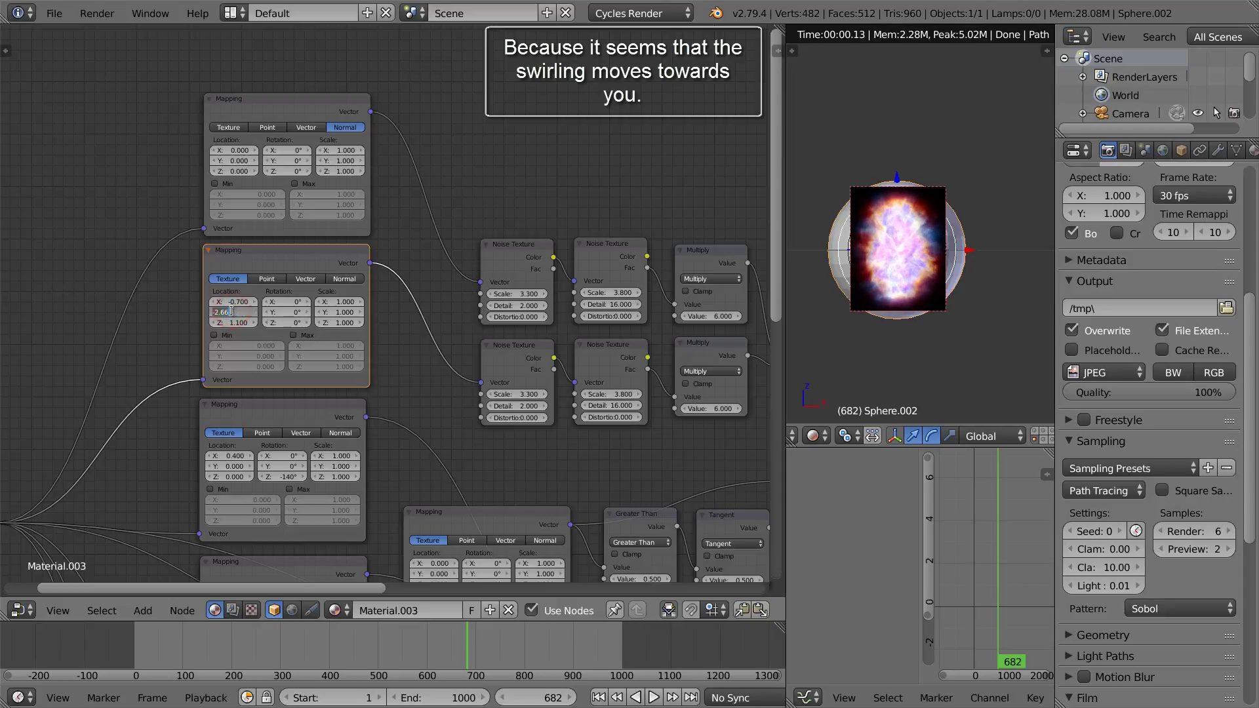
text(0)
key(Return)
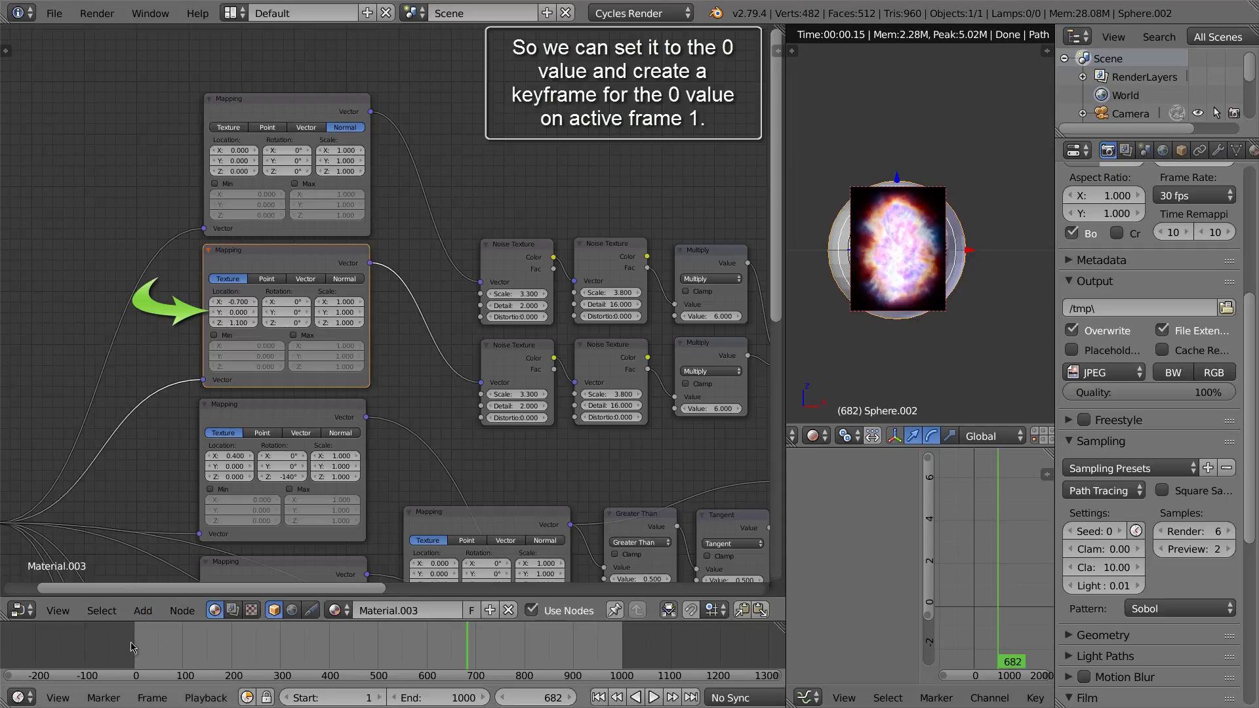
click(135, 648)
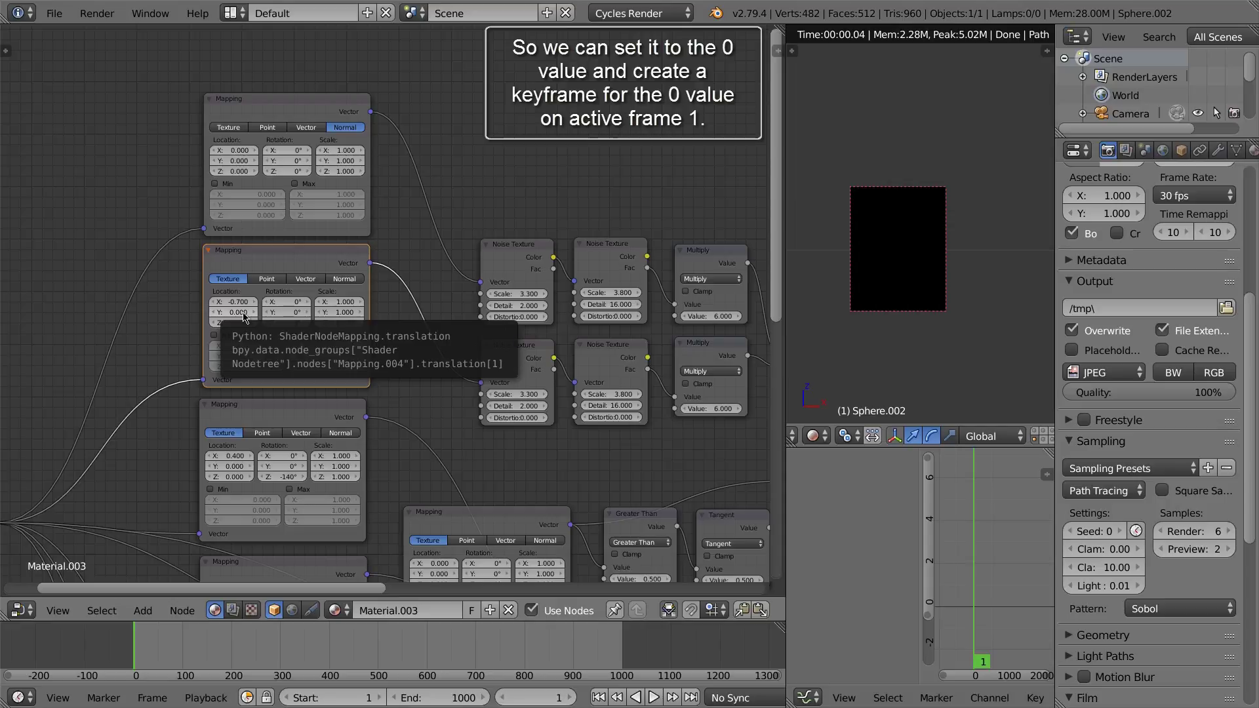
key(i)
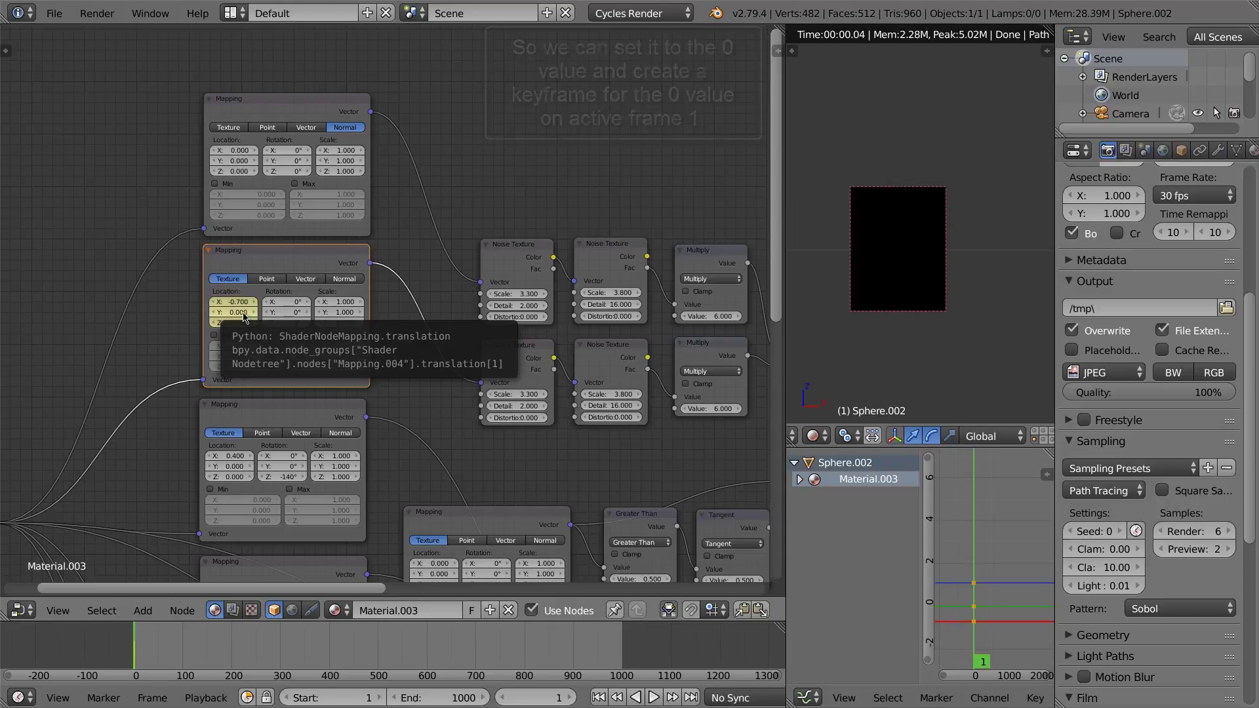
Step: At frame 1000, set the second Mapping node's Location Y to -3 and keyframe it
click(622, 649)
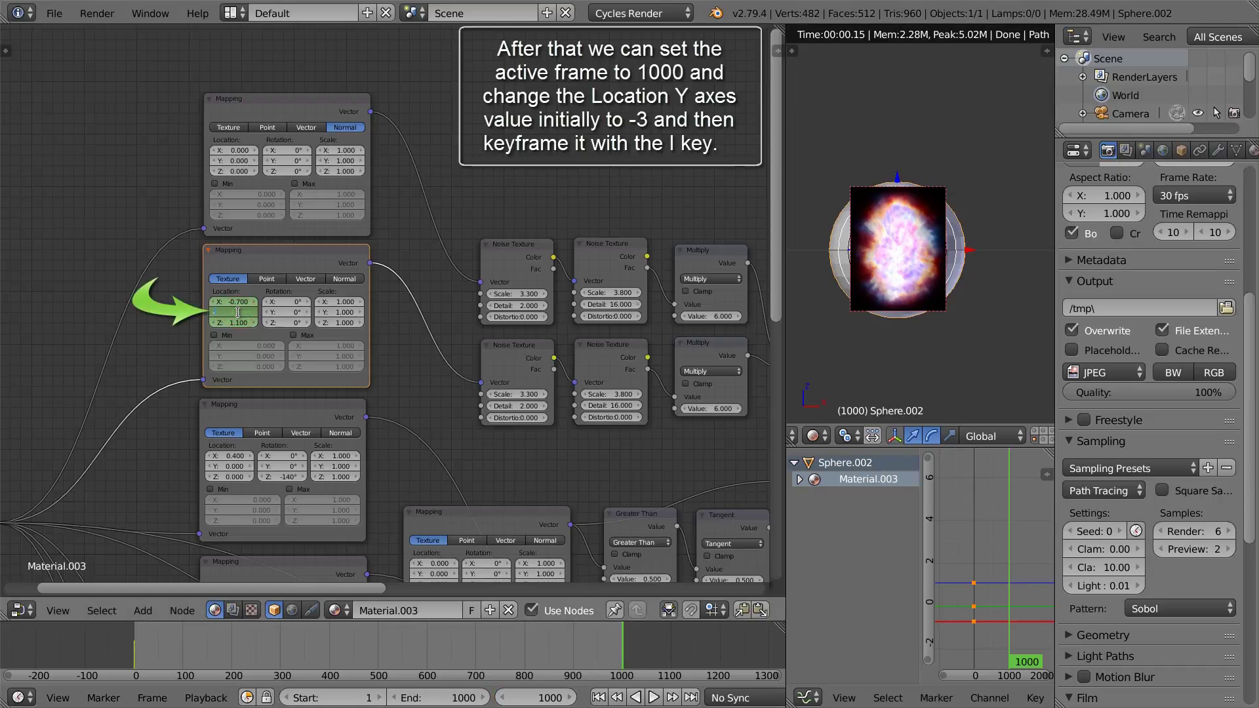
key(Return)
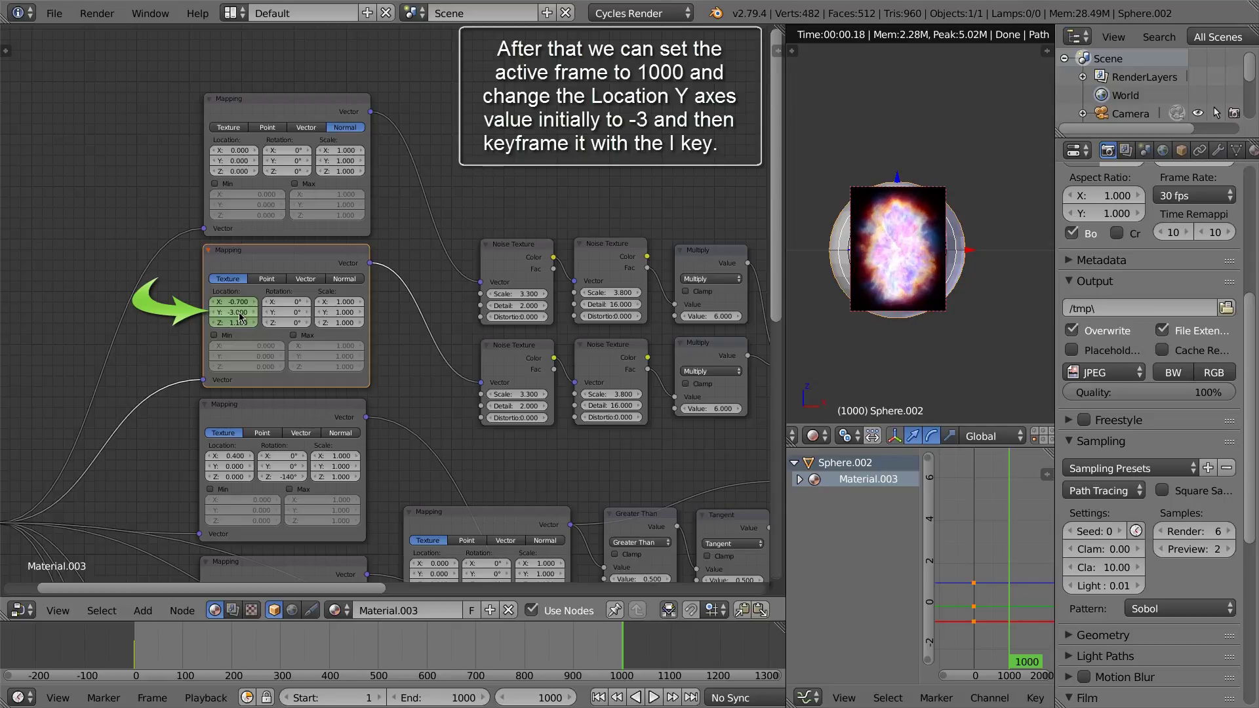
key(i)
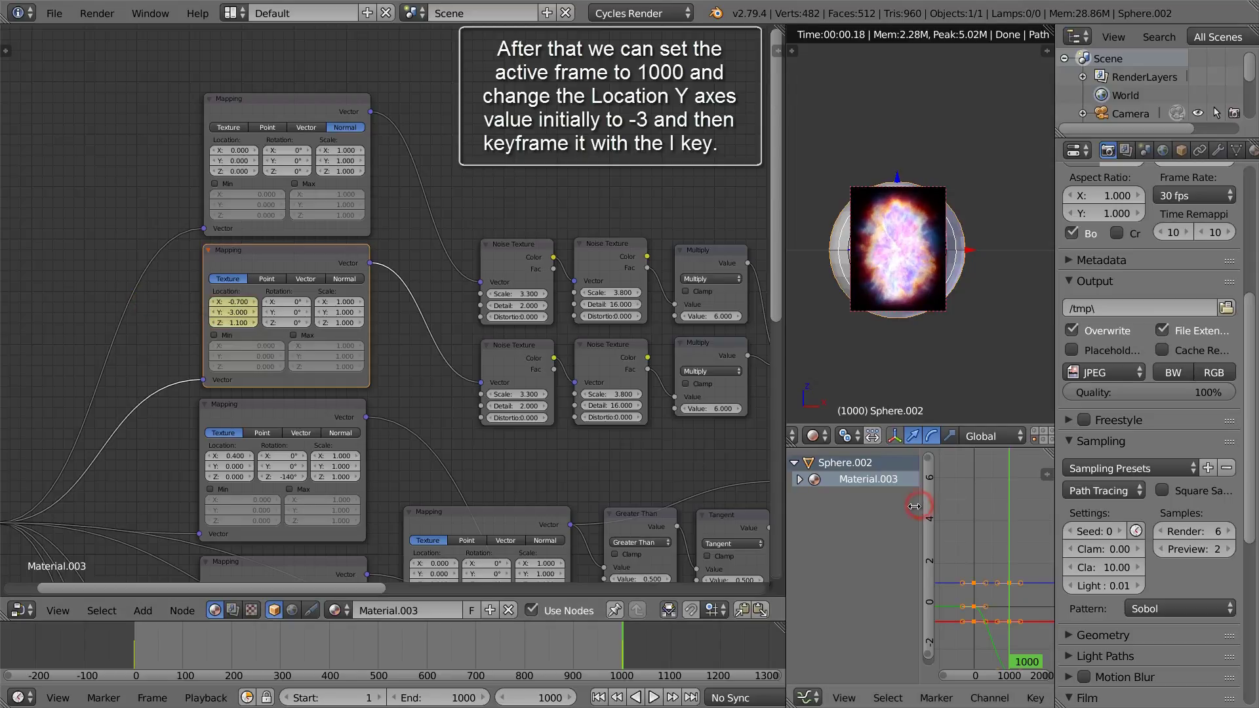
Step: Expand the material's animation channels in the graph editor and set all keyframes to Linear interpolation
drag(915, 506, 861, 513)
click(801, 481)
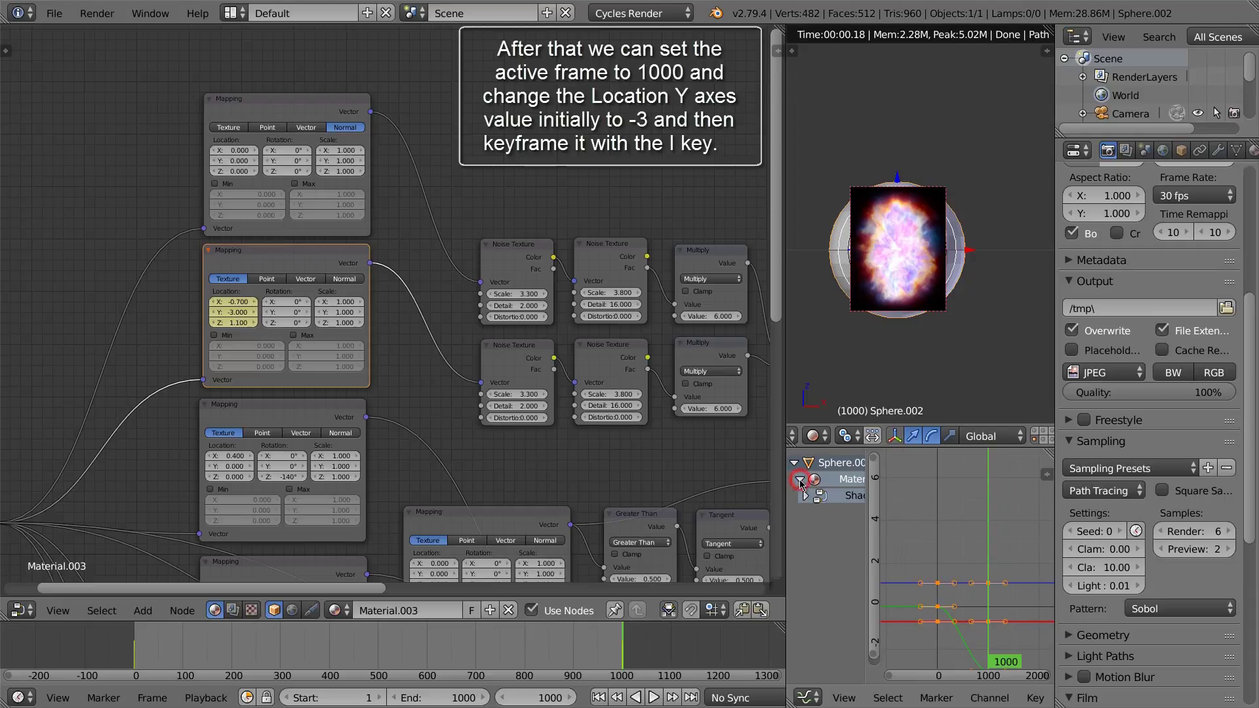
click(806, 495)
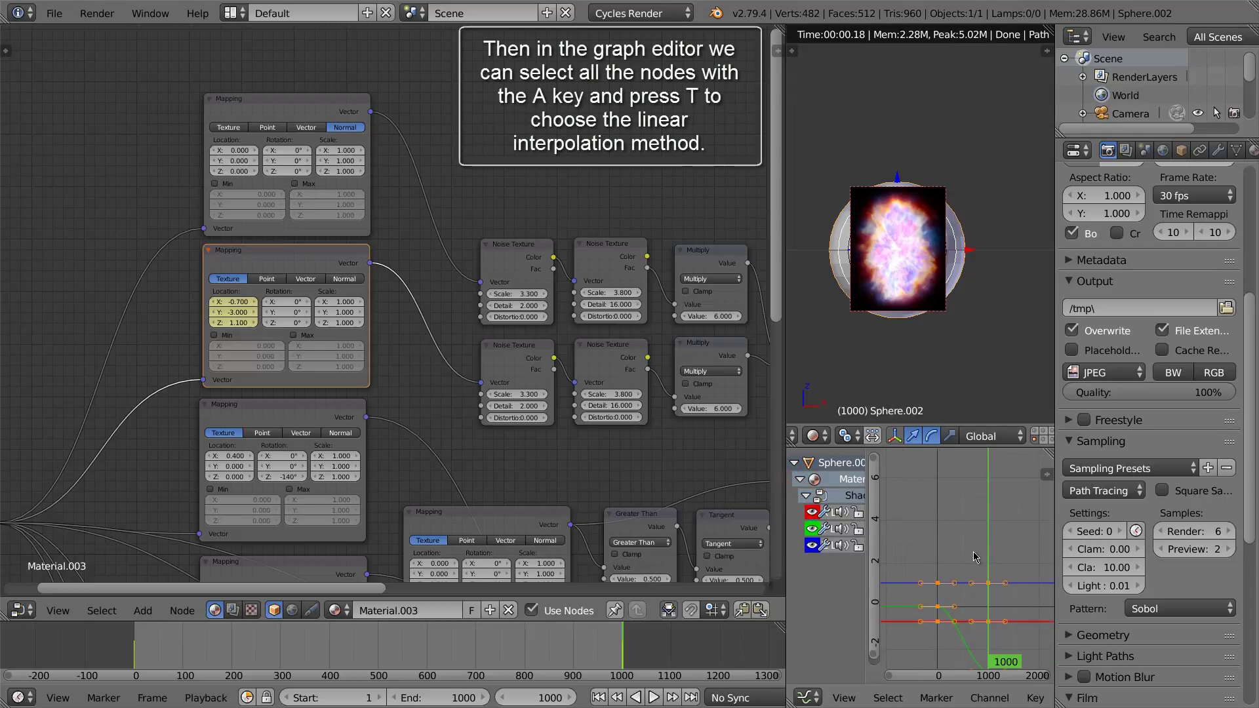
scroll(970, 564, down, 2)
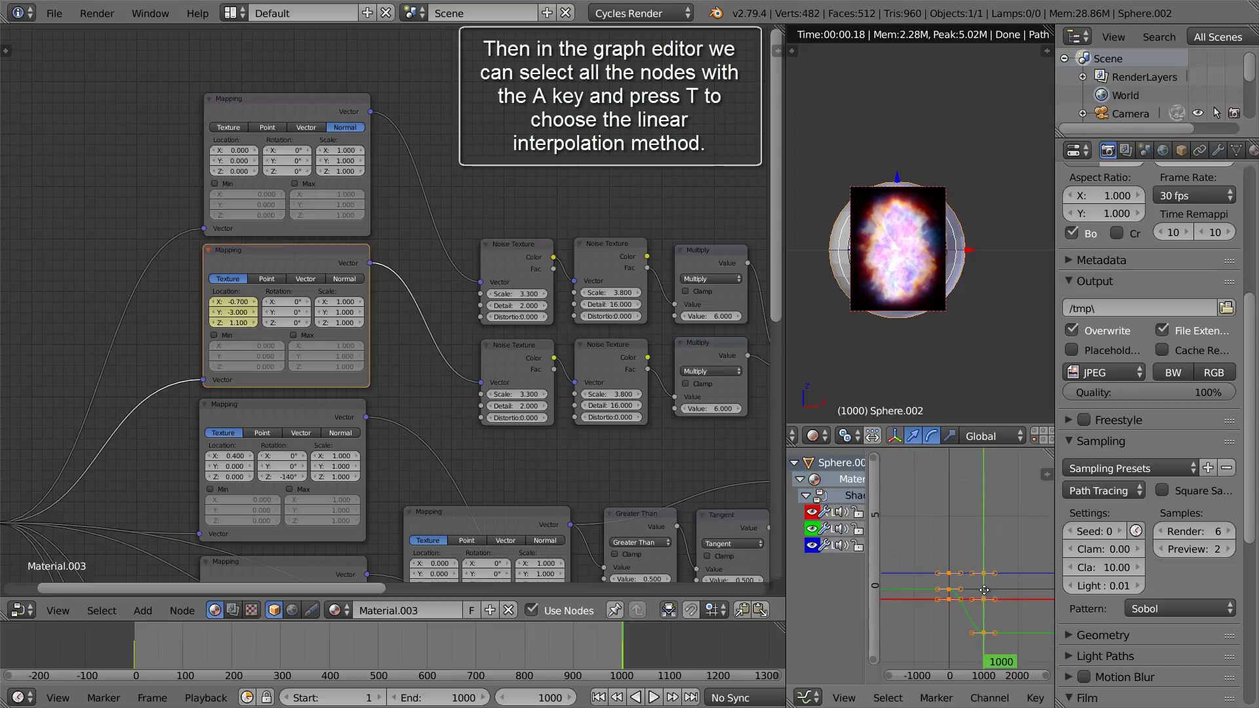
scroll(984, 590, down, 2)
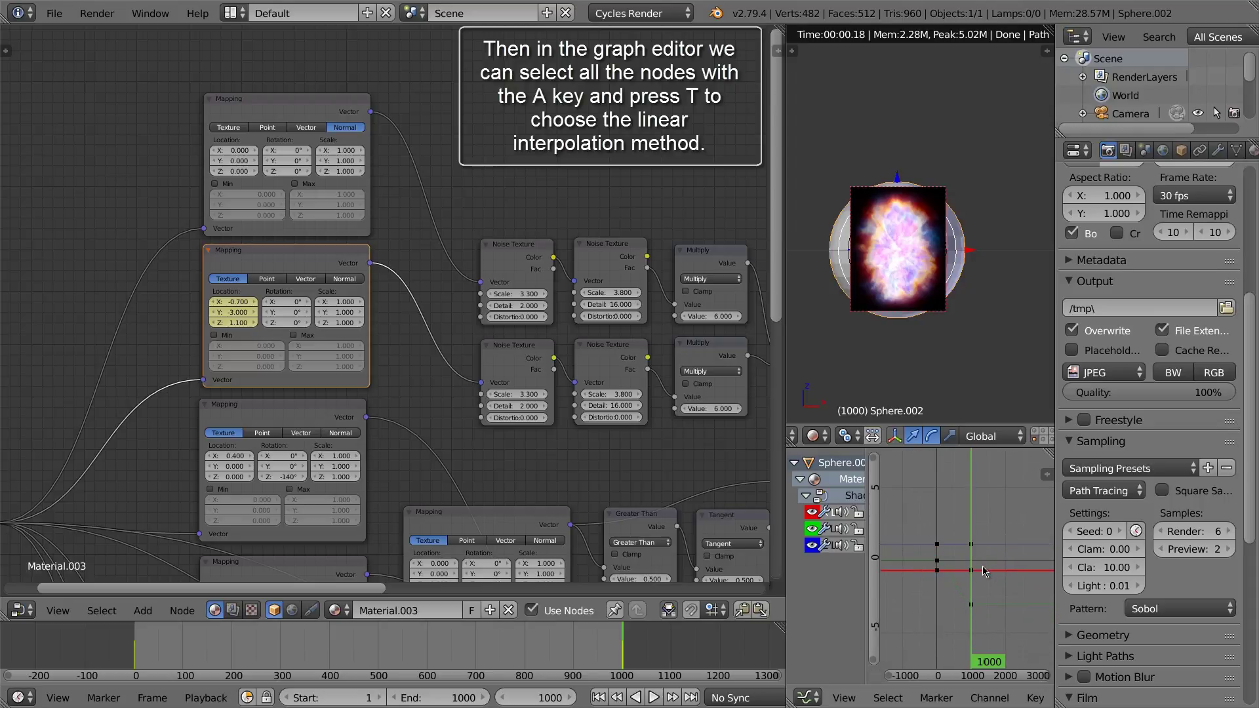
key(t)
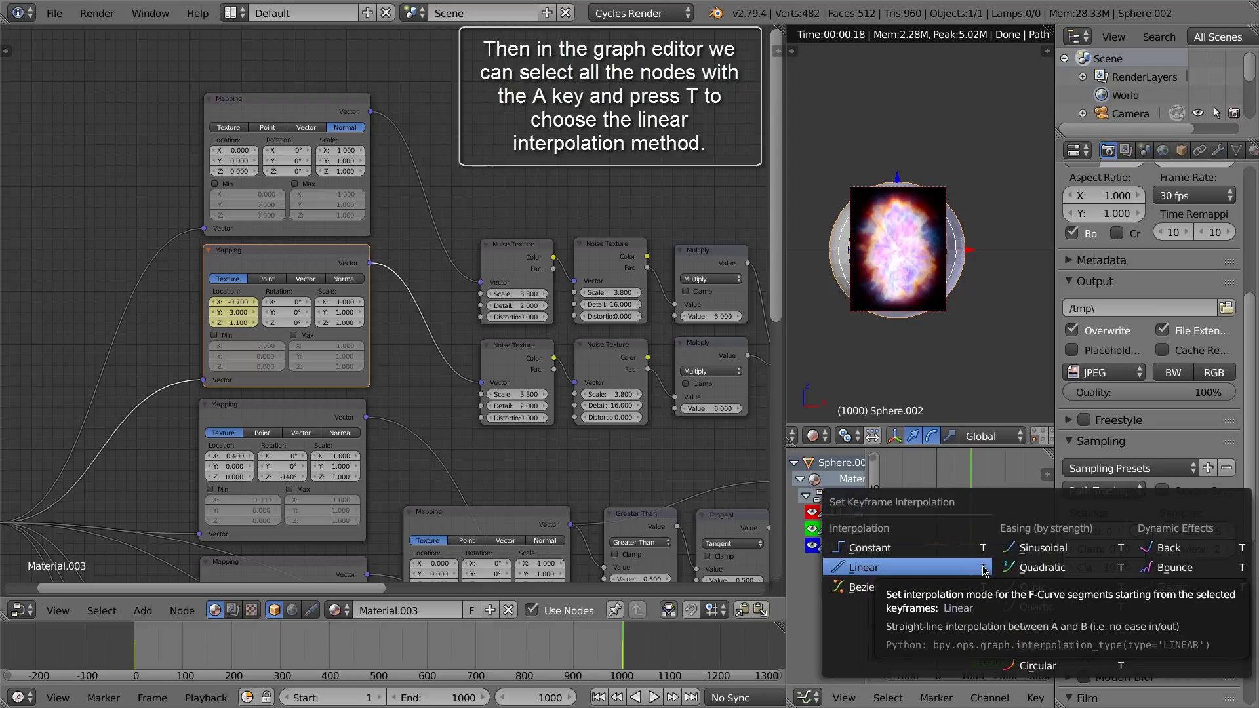
click(964, 570)
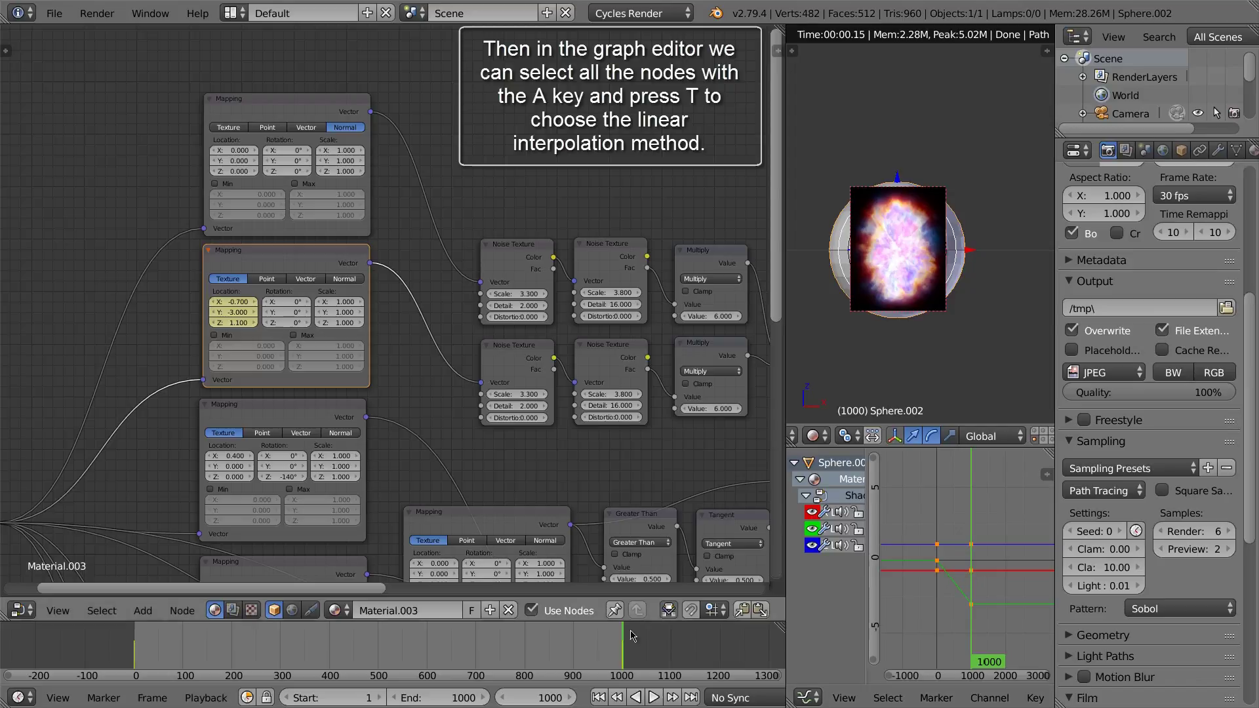
Step: Play the animation from about frame 818 to judge the speed of the nebula's movement
drag(604, 648, 532, 636)
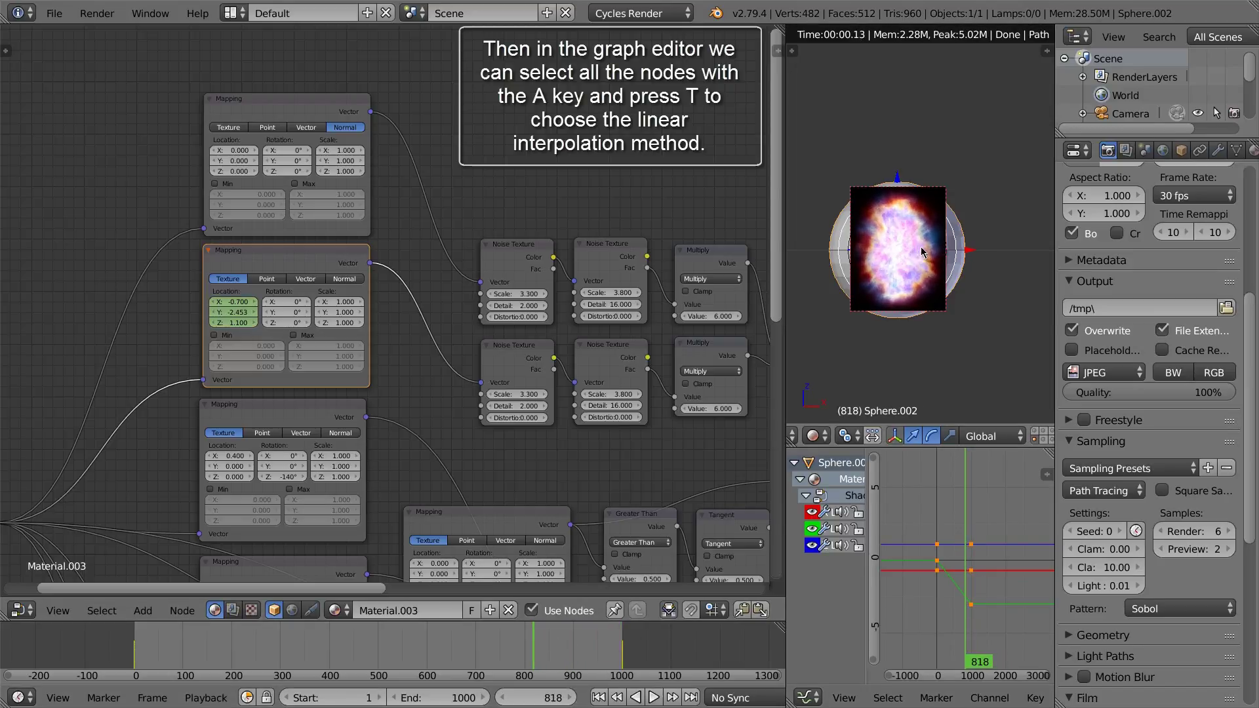
click(655, 699)
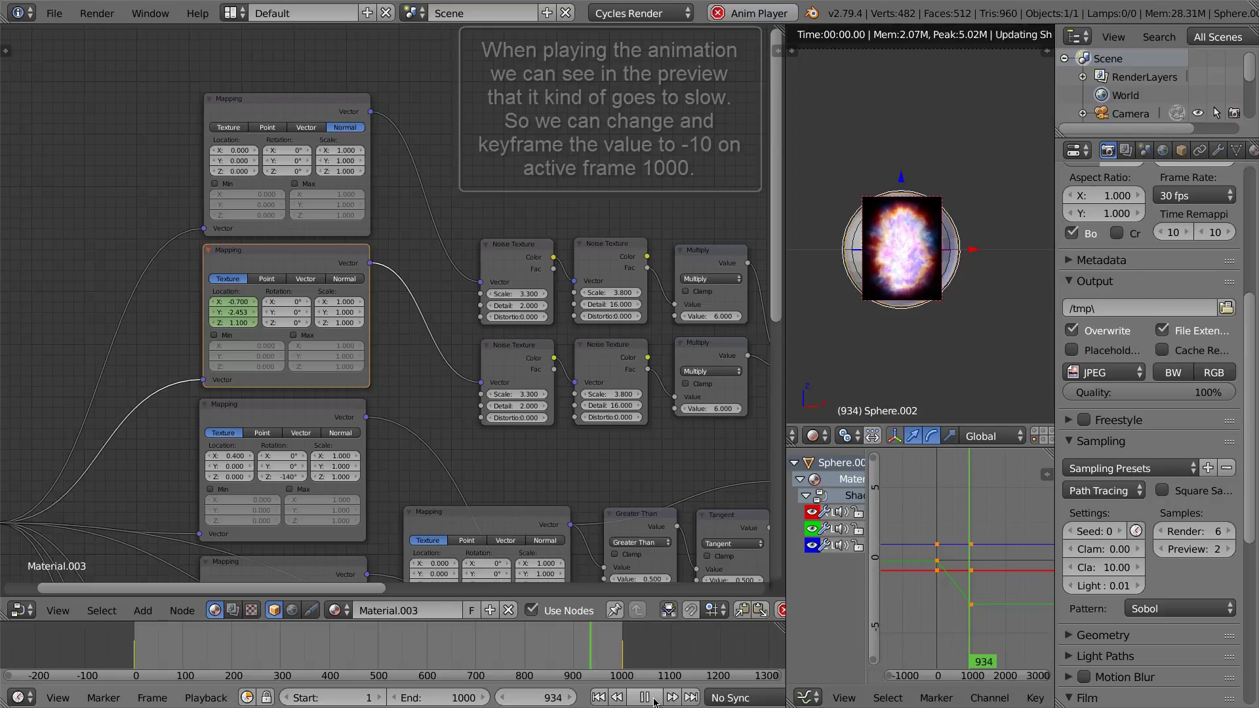
click(653, 699)
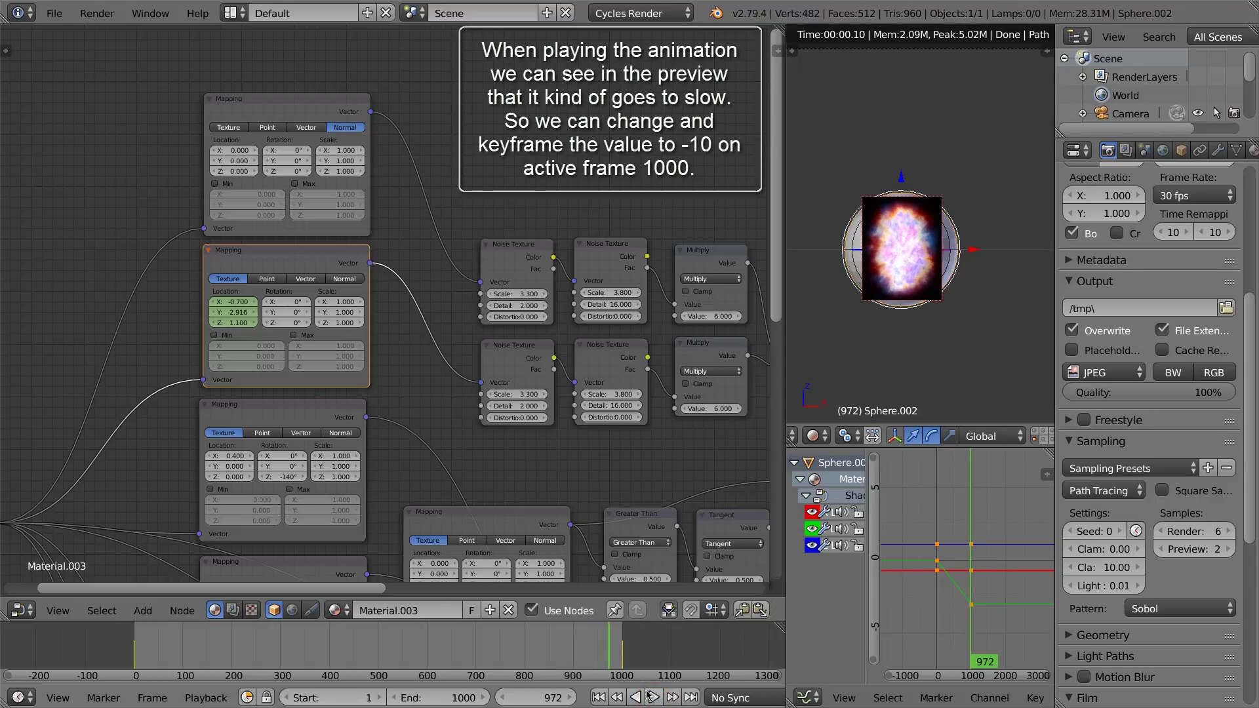
Step: At frame 1000, set the second Mapping node's Location Y to -10 and update its keyframe
drag(609, 652, 620, 655)
click(571, 698)
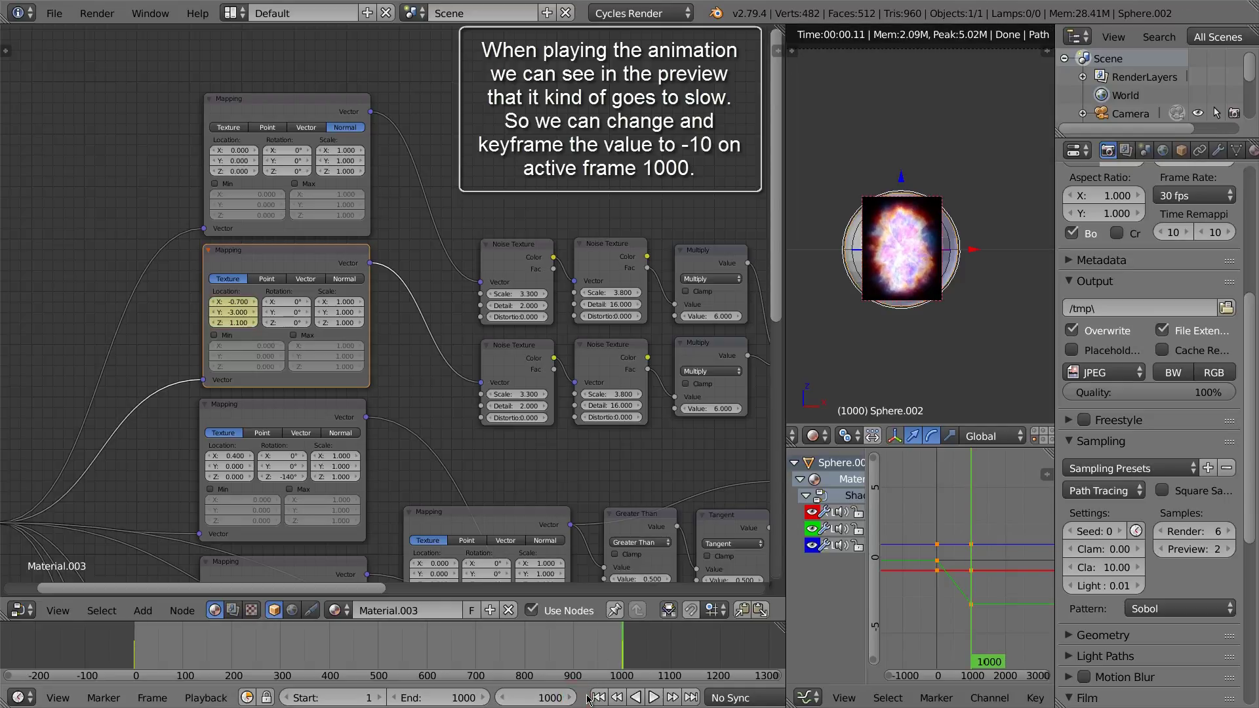
click(240, 314)
text(-10)
key(Return)
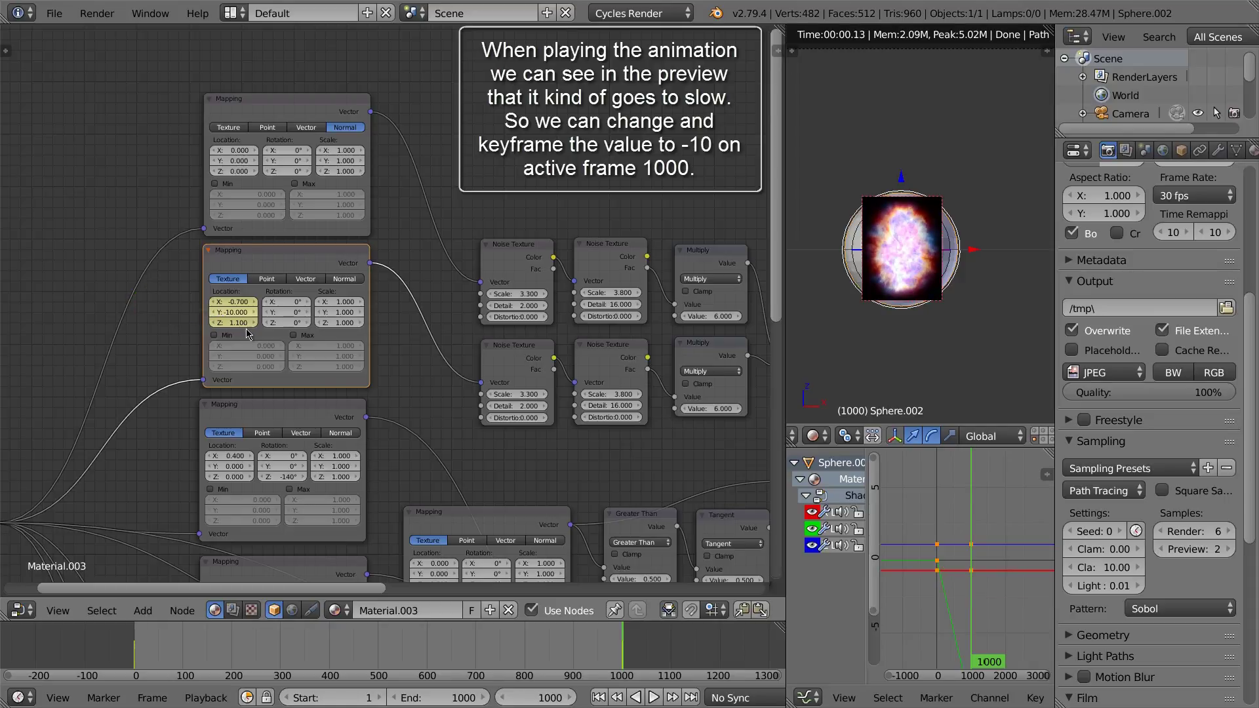
Step: Play the animation from frame 699 to check the updated movement speed
click(475, 649)
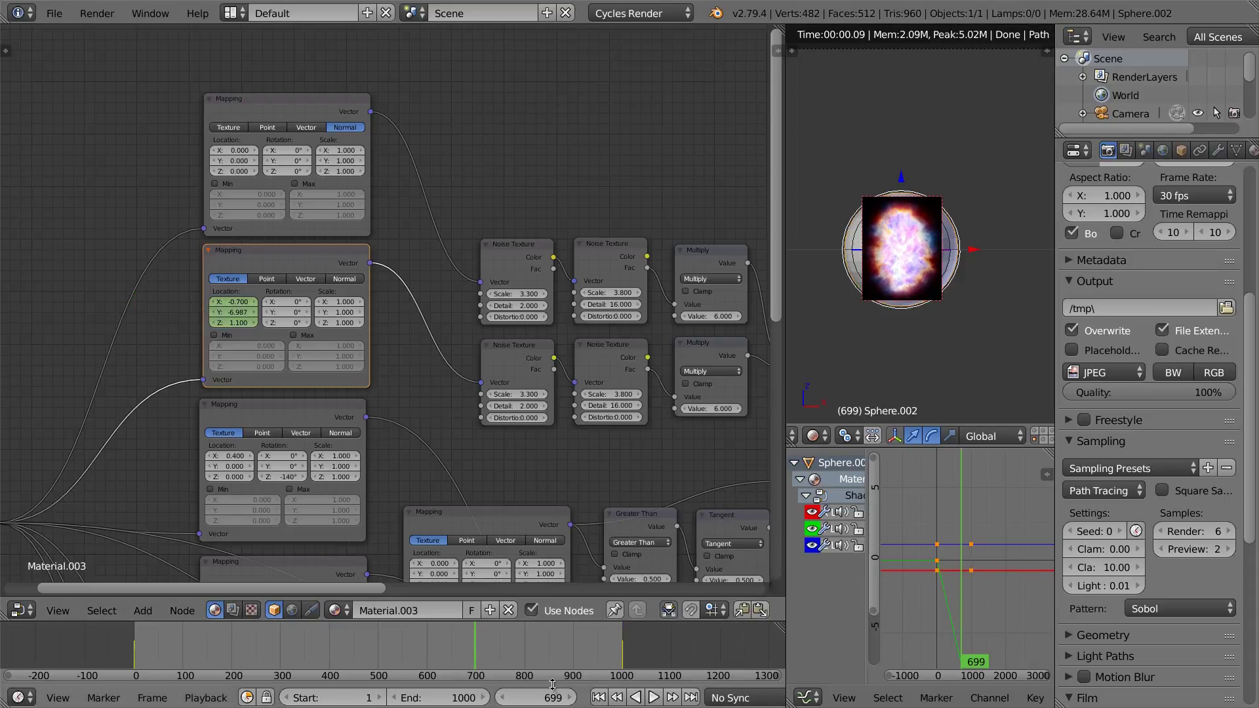
click(653, 697)
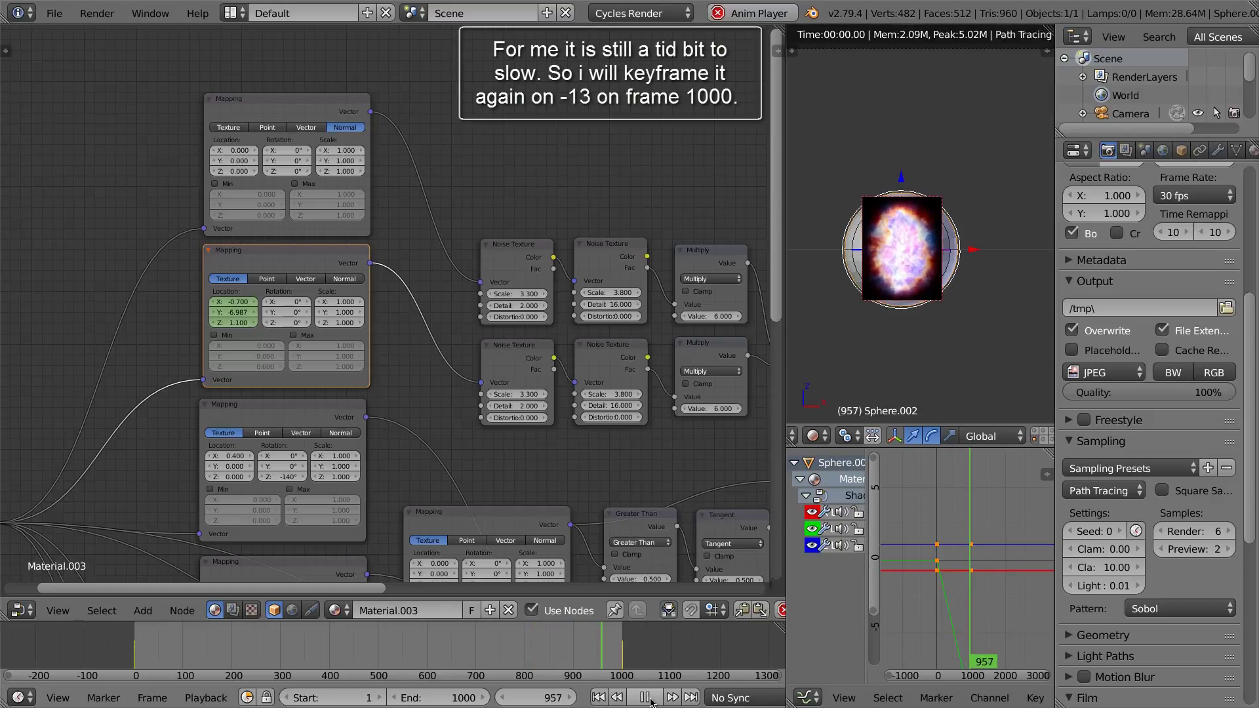
click(651, 700)
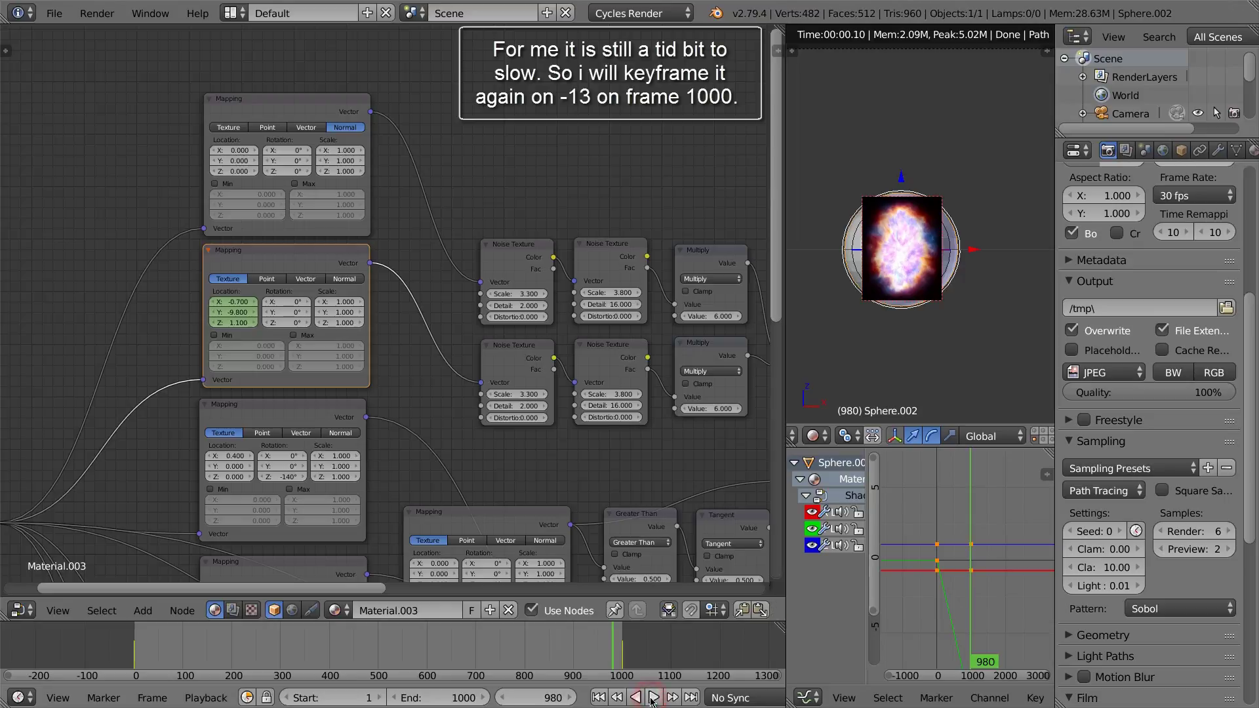
Step: At frame 1000, set the second Mapping node's Location Y to -13 and update its keyframe
click(623, 658)
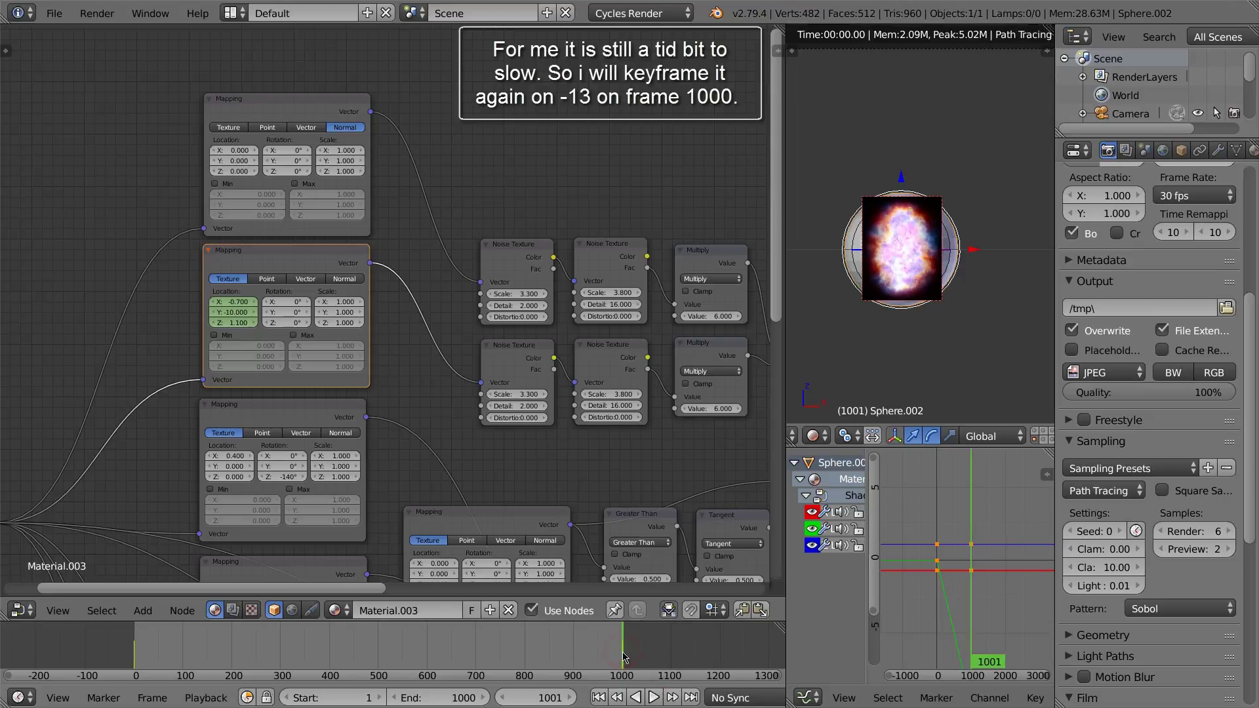
click(508, 700)
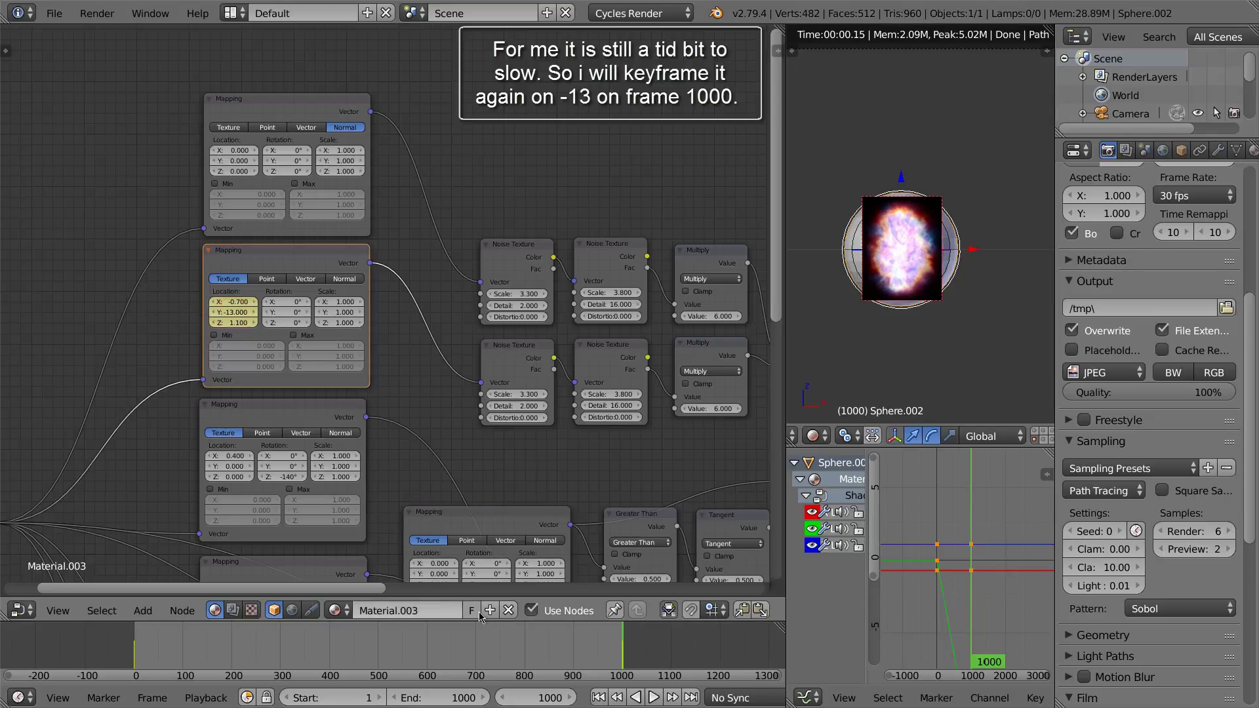
Step: Play the animation from frame 669 to judge the nebula's new movement speed
click(461, 651)
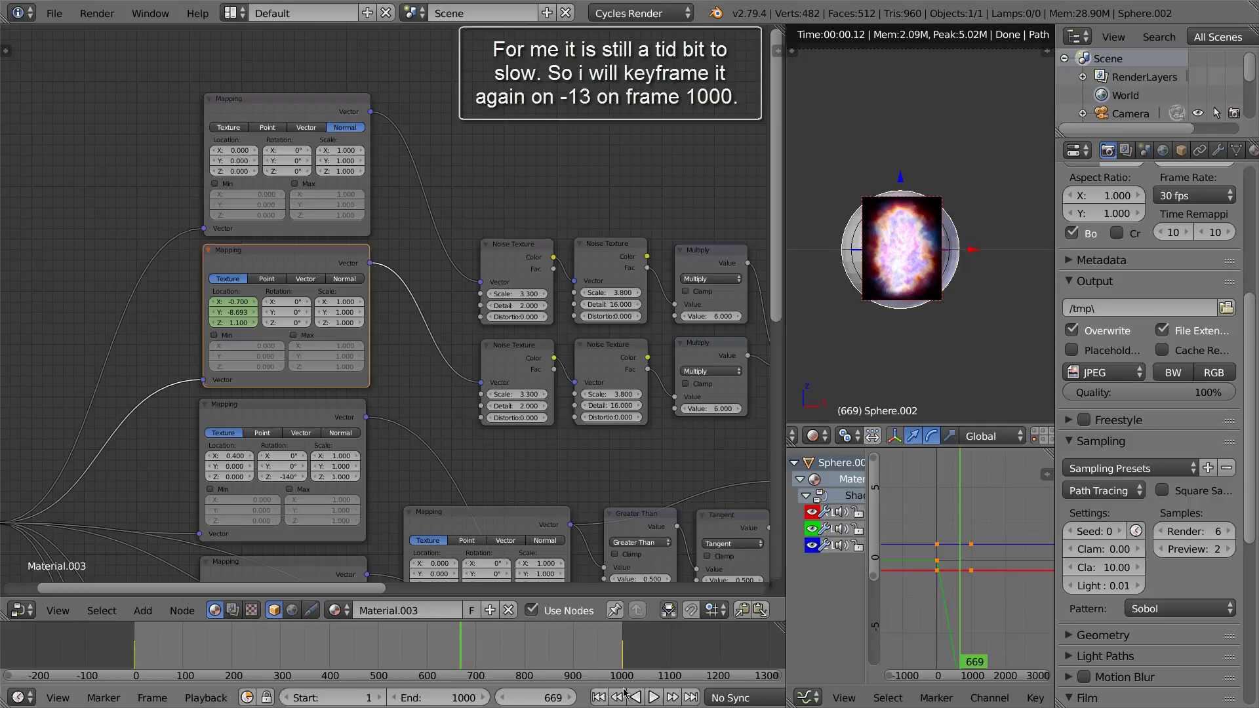
click(653, 698)
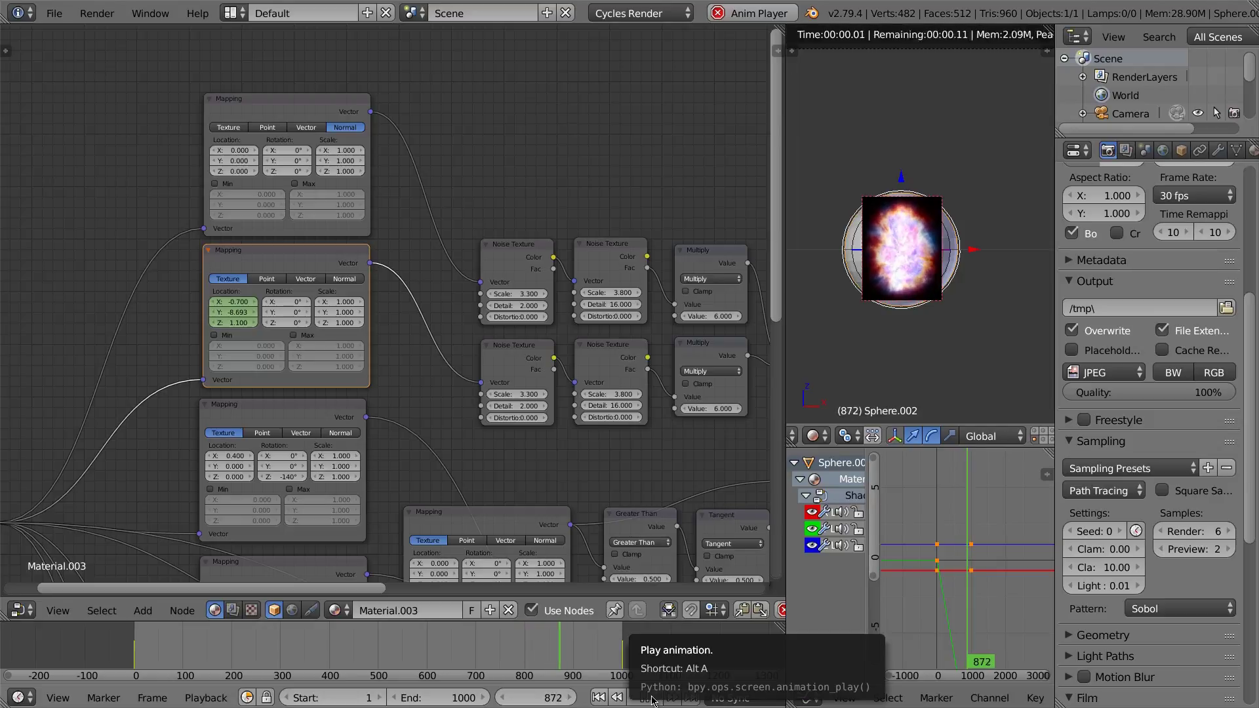
click(653, 698)
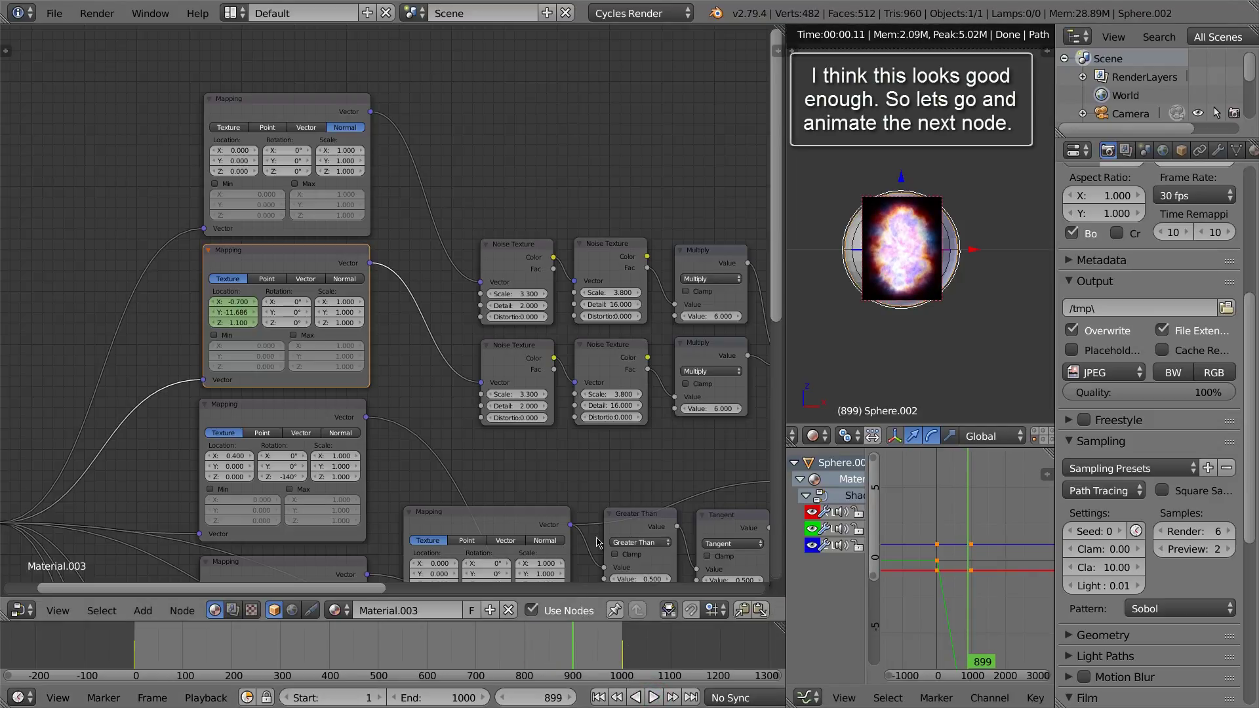
Step: Select the Mapping node that feeds the Noise Texture with scale 2.300
middle_drag(653, 480, 474, 322)
middle_drag(627, 464, 390, 303)
drag(532, 330, 555, 338)
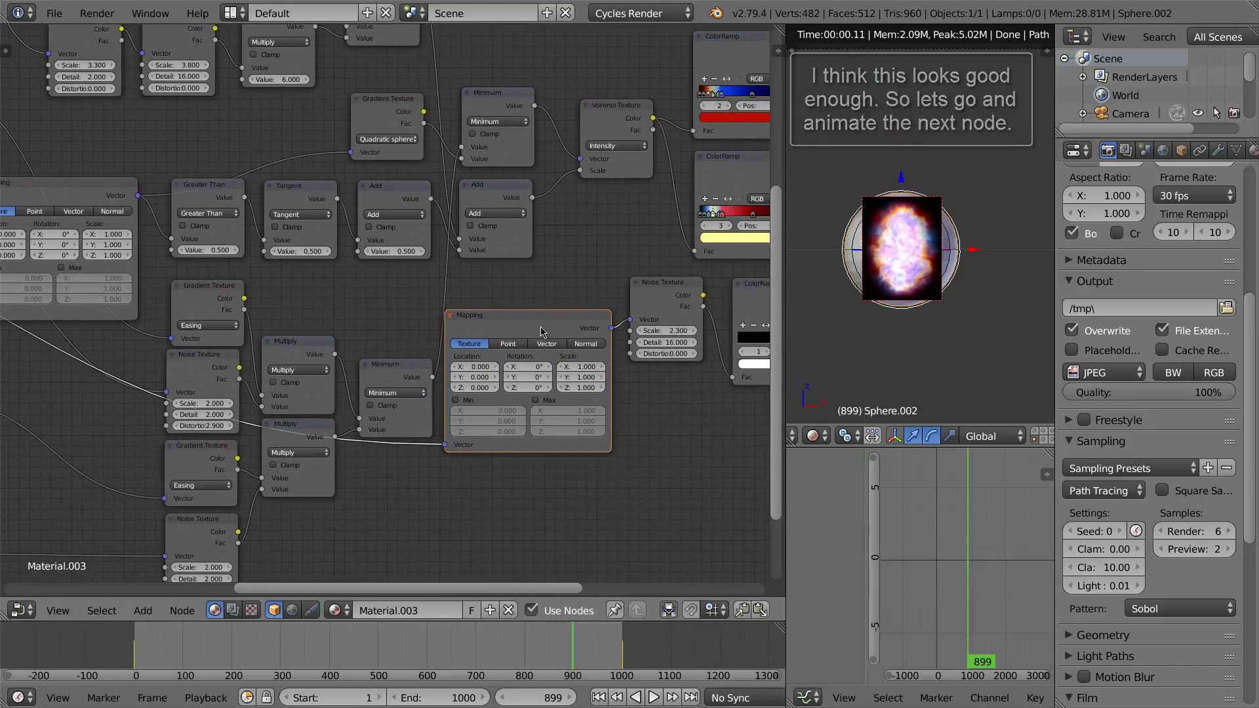
scroll(485, 363, up, 2)
Step: Try negative Location Y values on this Mapping node to preview the transition noise, and reset it to 0
click(486, 380)
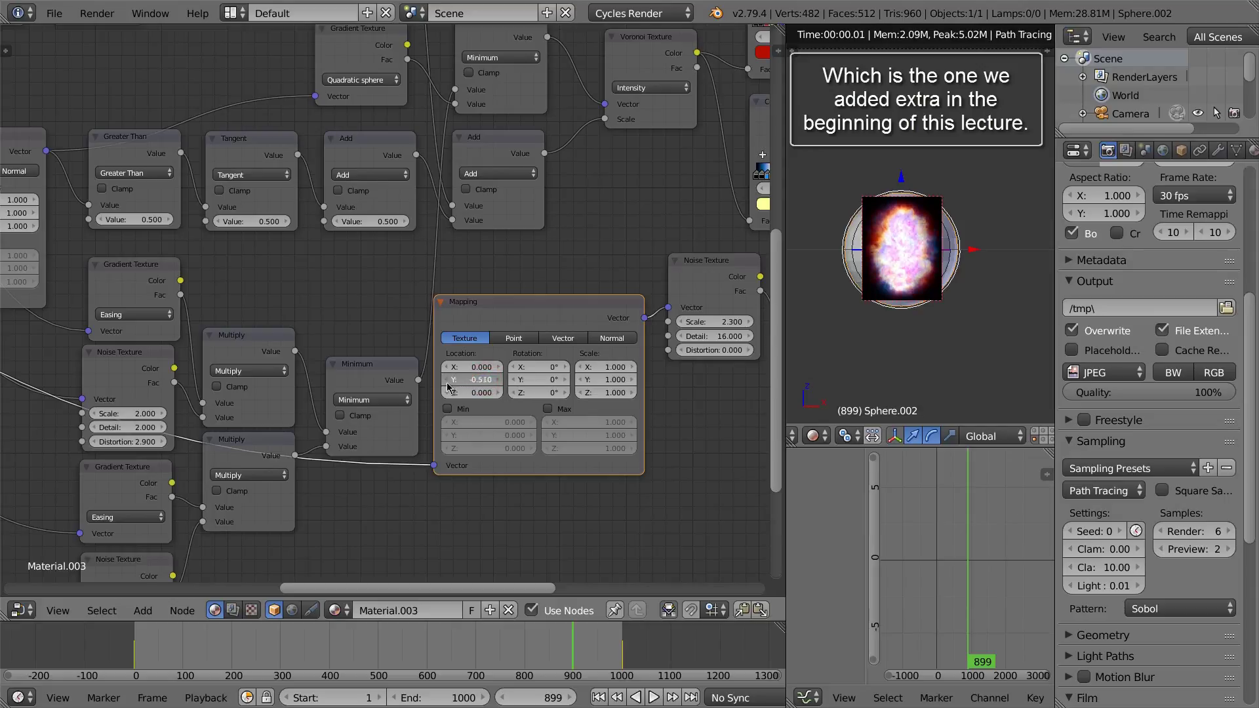
drag(447, 387, 372, 388)
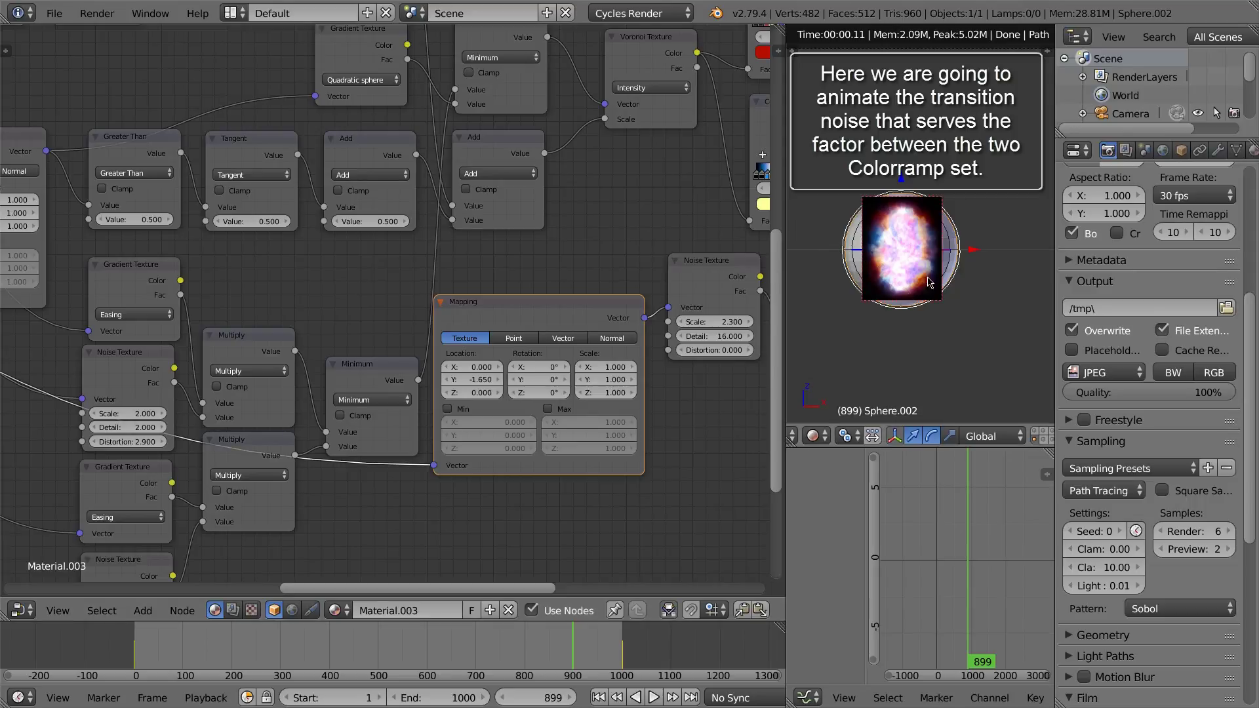
drag(493, 382, 535, 389)
click(479, 379)
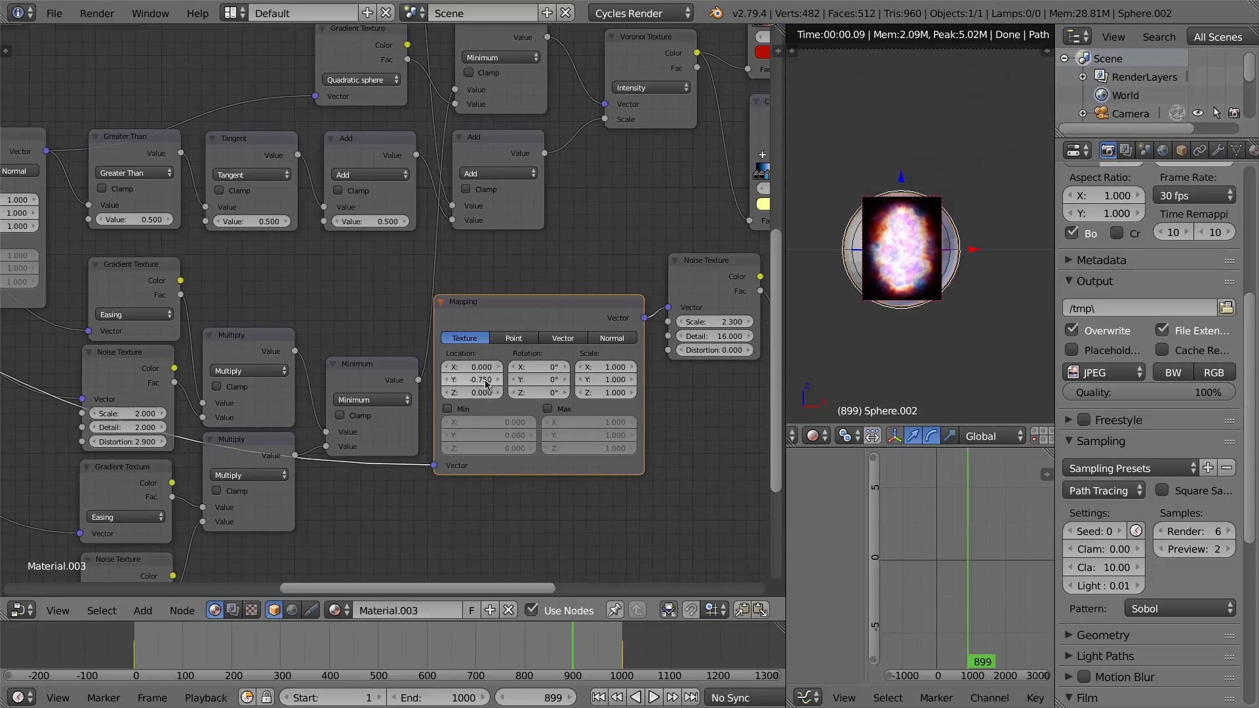
text(-0.750)
key(Return)
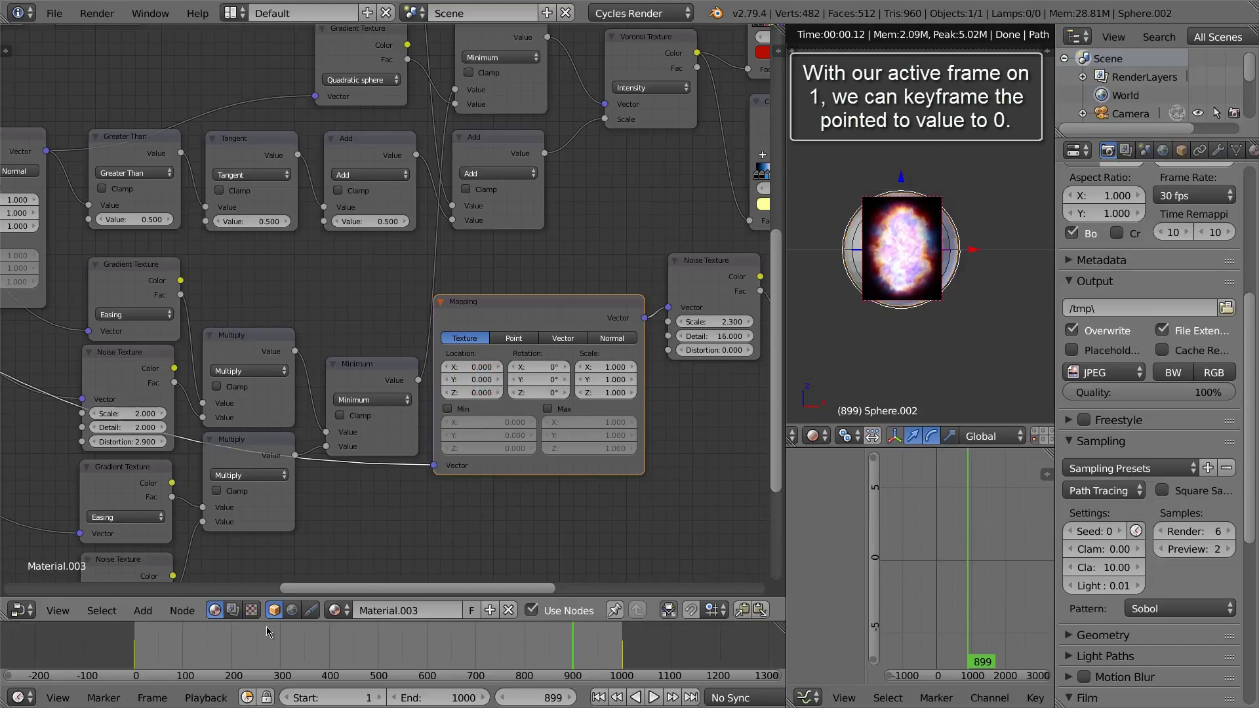
Step: At frame 1, keyframe the Mapping node's Location with Y at 0
click(135, 652)
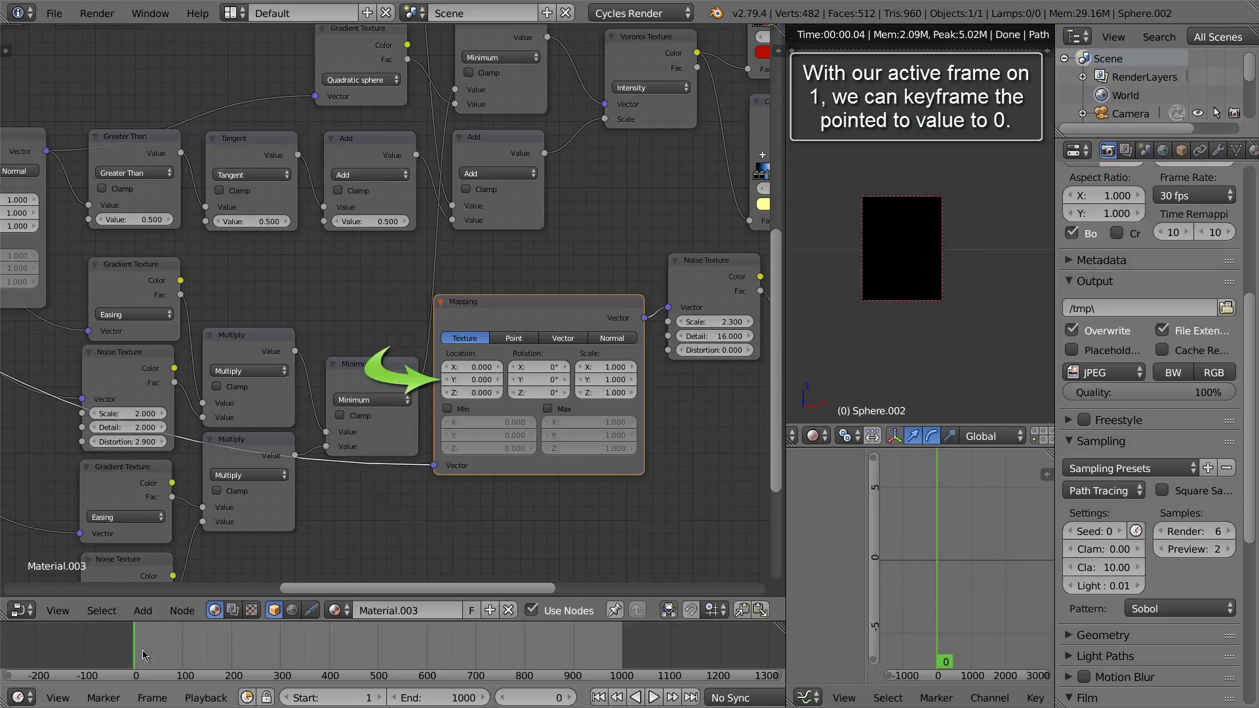
click(569, 697)
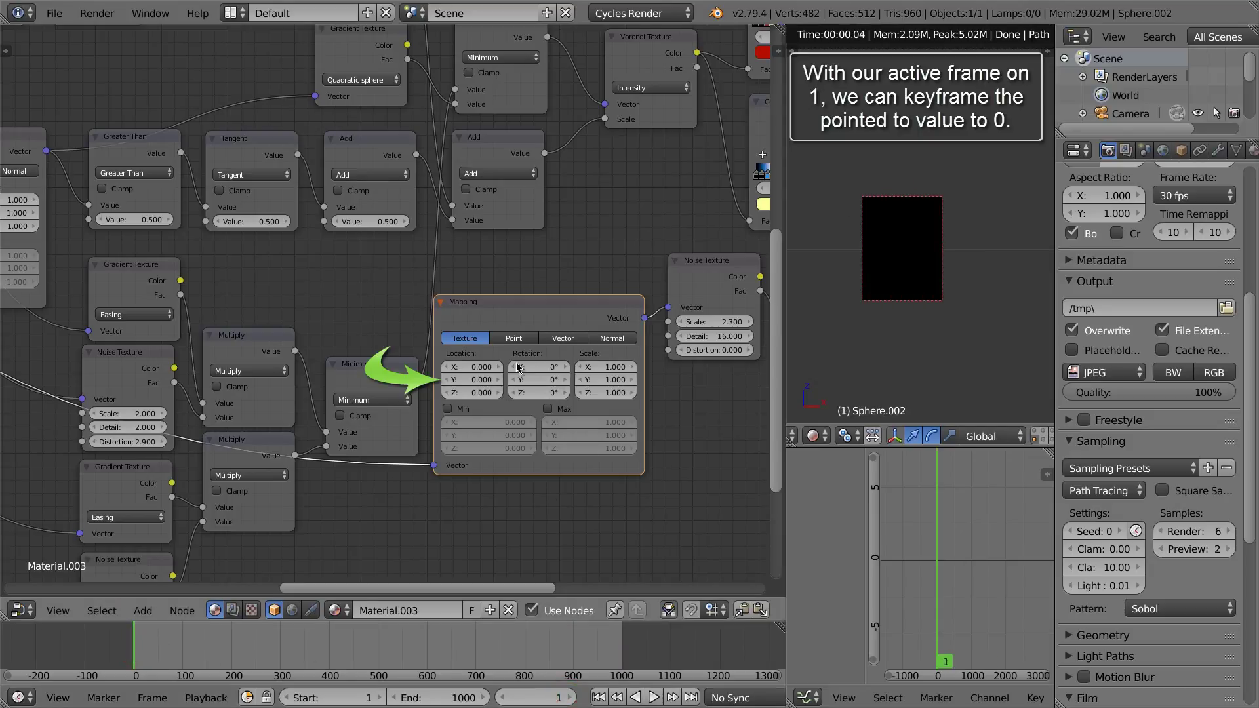
key(i)
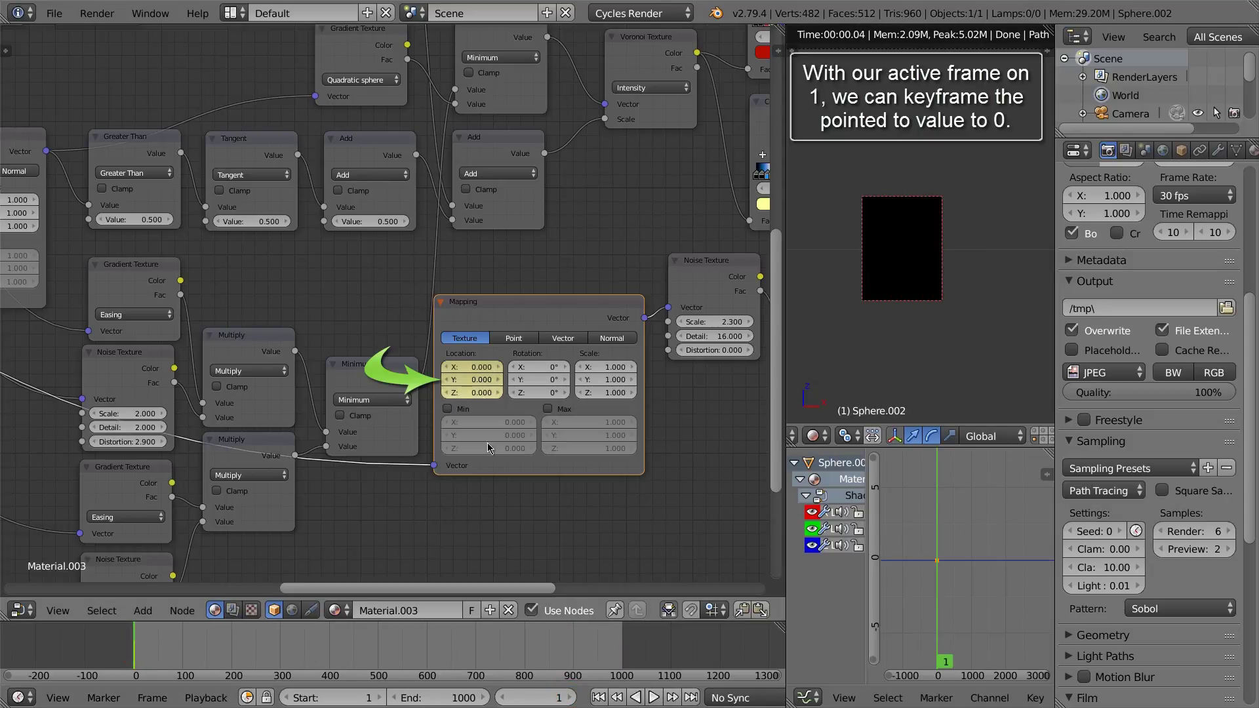
Step: At frame 1000, set the Mapping node's Location Y to 1 and keyframe it
click(623, 654)
click(505, 699)
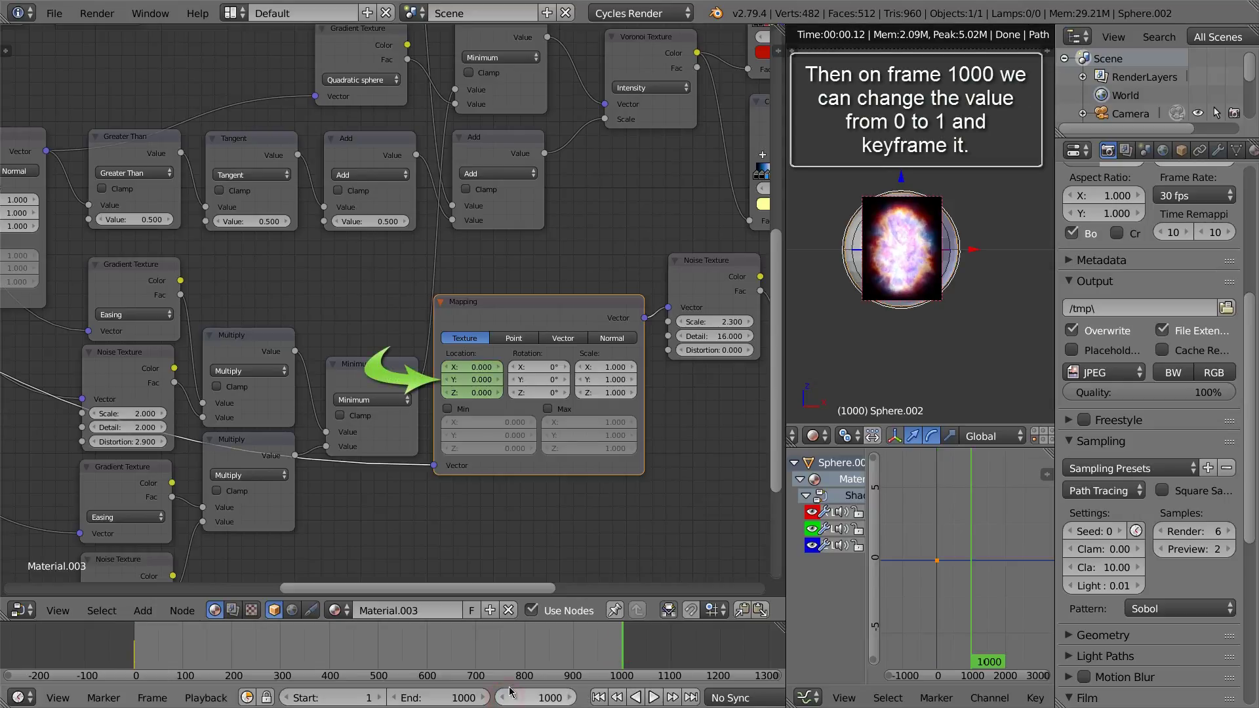
drag(485, 383, 490, 384)
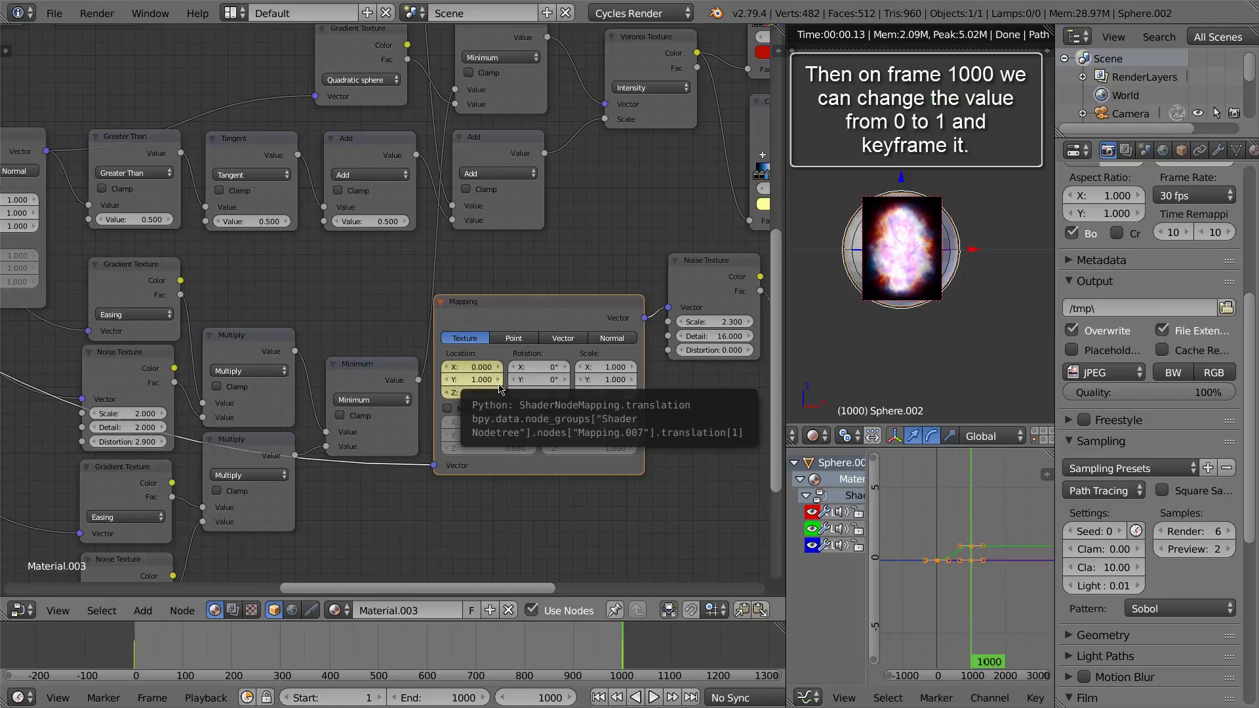
key(i)
Step: Select all of the node's Location keyframes in the graph editor and set them to Linear interpolation
key(a)
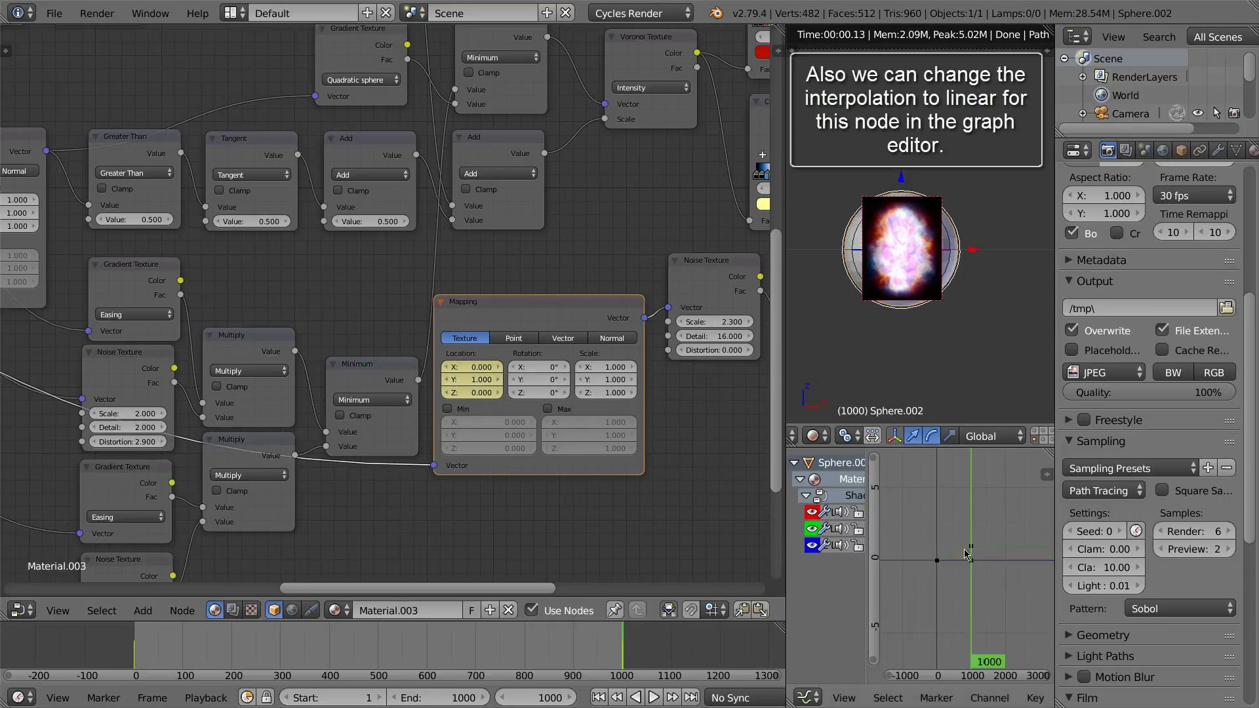
key(t)
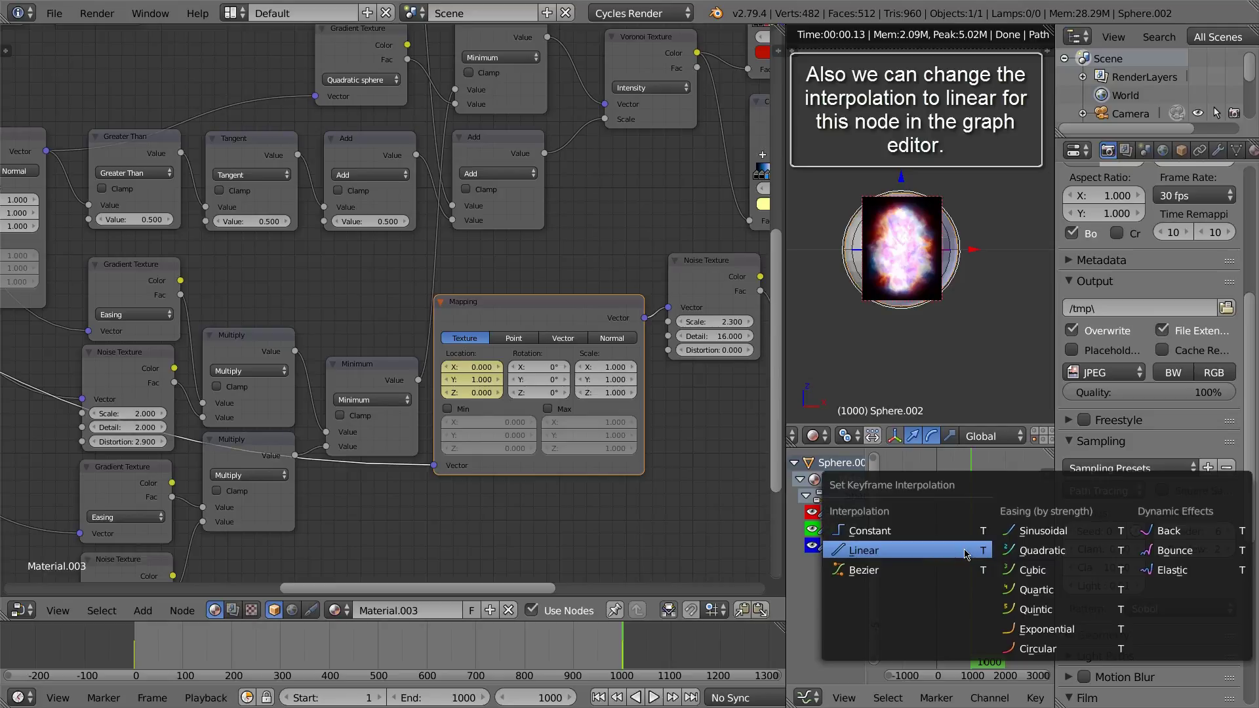
click(965, 554)
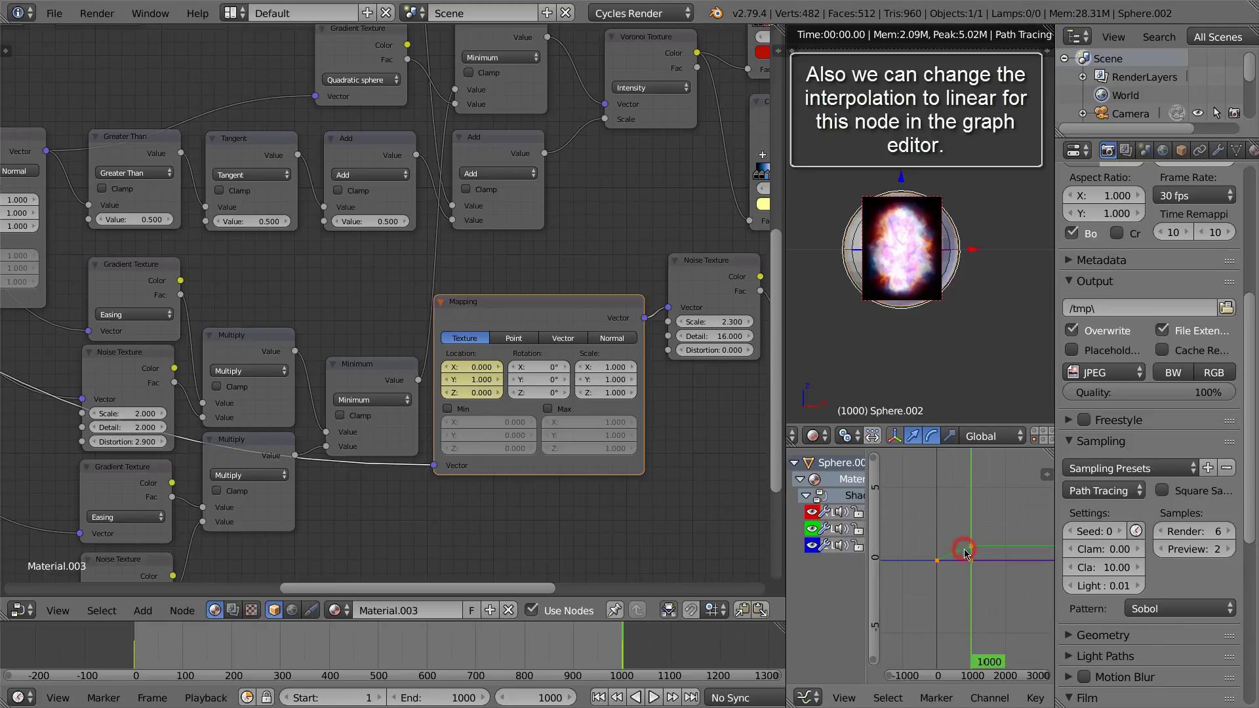
Step: Play the animation from about frame 684 to check how the transition noise moves
click(469, 650)
click(656, 698)
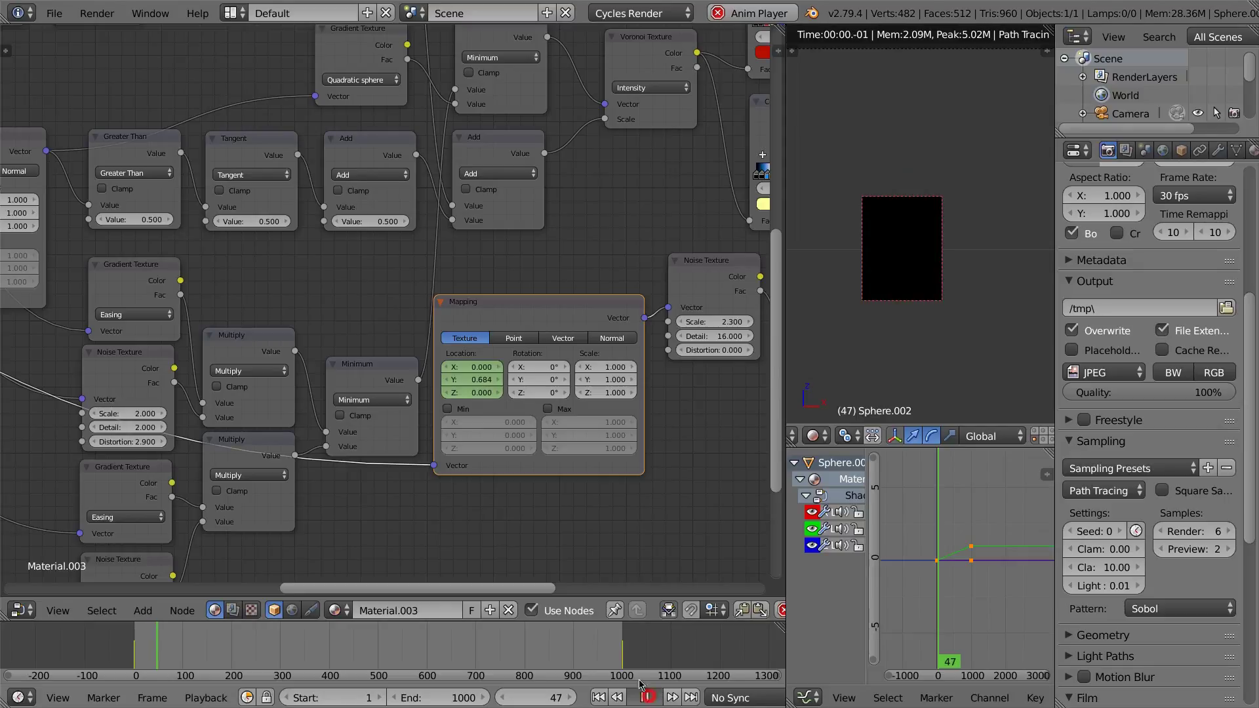
click(644, 697)
Step: At frame 889, try Rotation Y values up to 200° on the Mapping node to preview the effect, keeping Rotation Z at 0°
drag(616, 653, 568, 653)
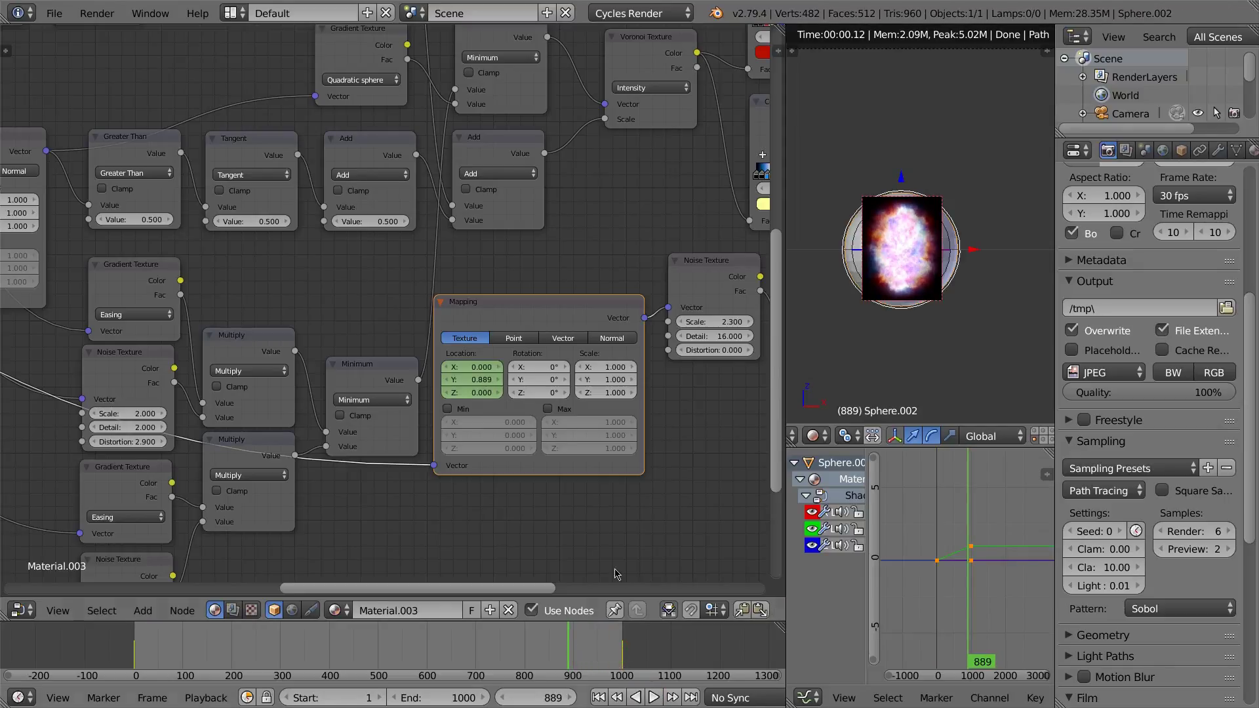
drag(556, 392, 565, 395)
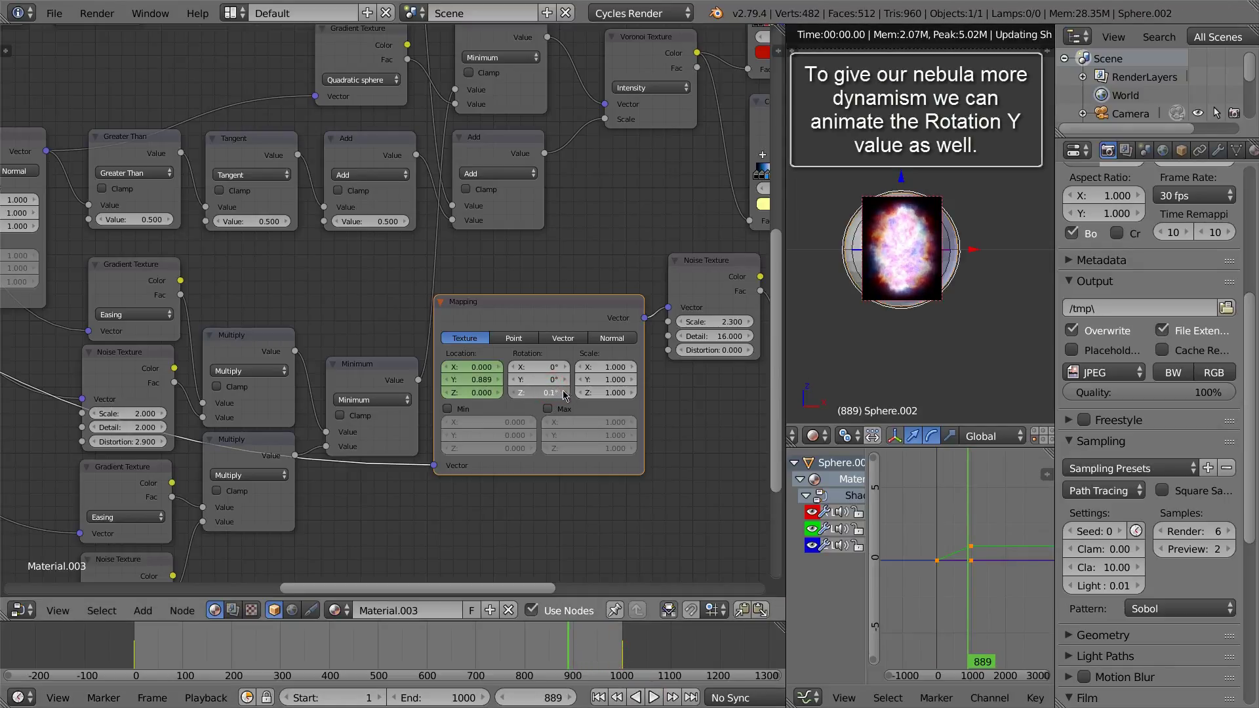
drag(644, 408, 649, 409)
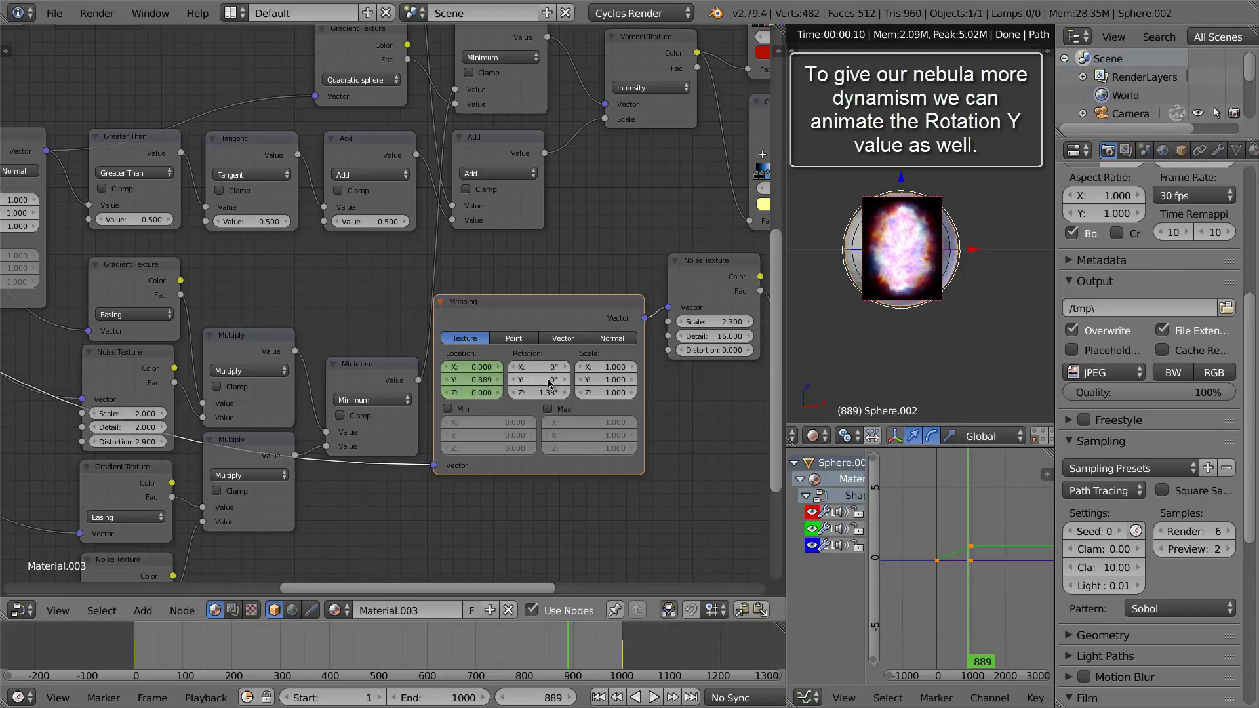
drag(558, 380, 572, 387)
drag(754, 399, 877, 413)
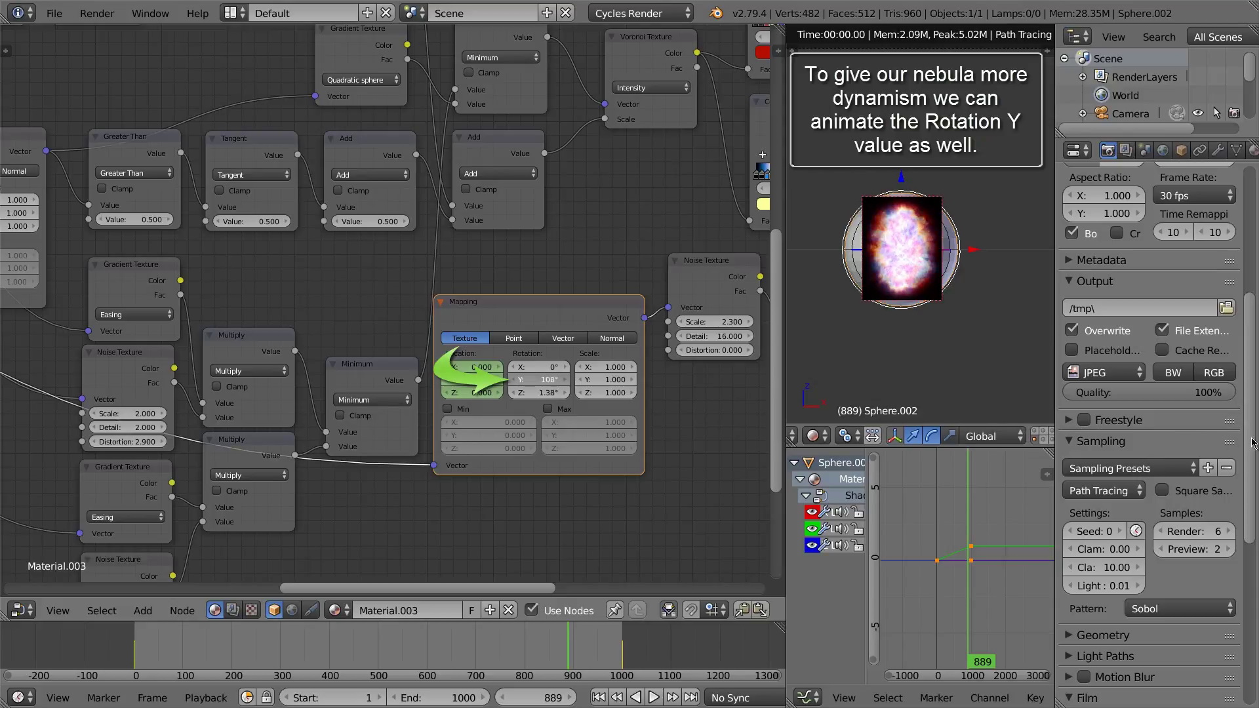
drag(1252, 442, 382, 490)
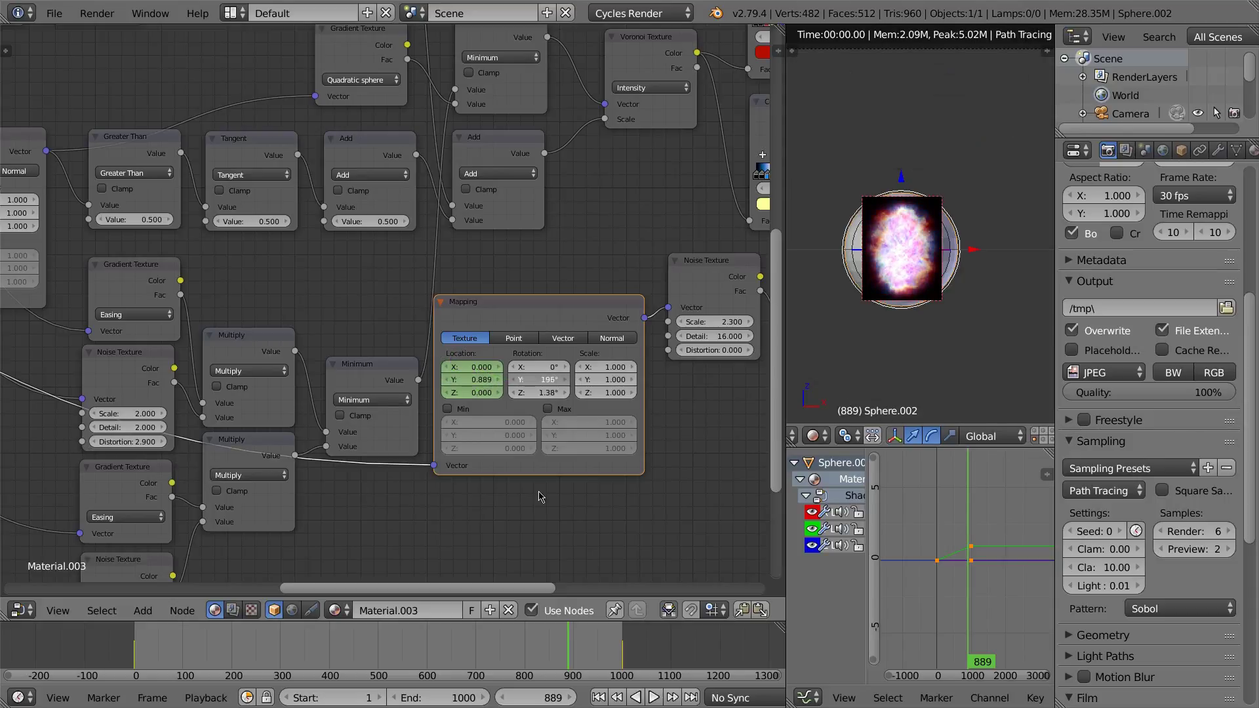
drag(540, 497, 550, 394)
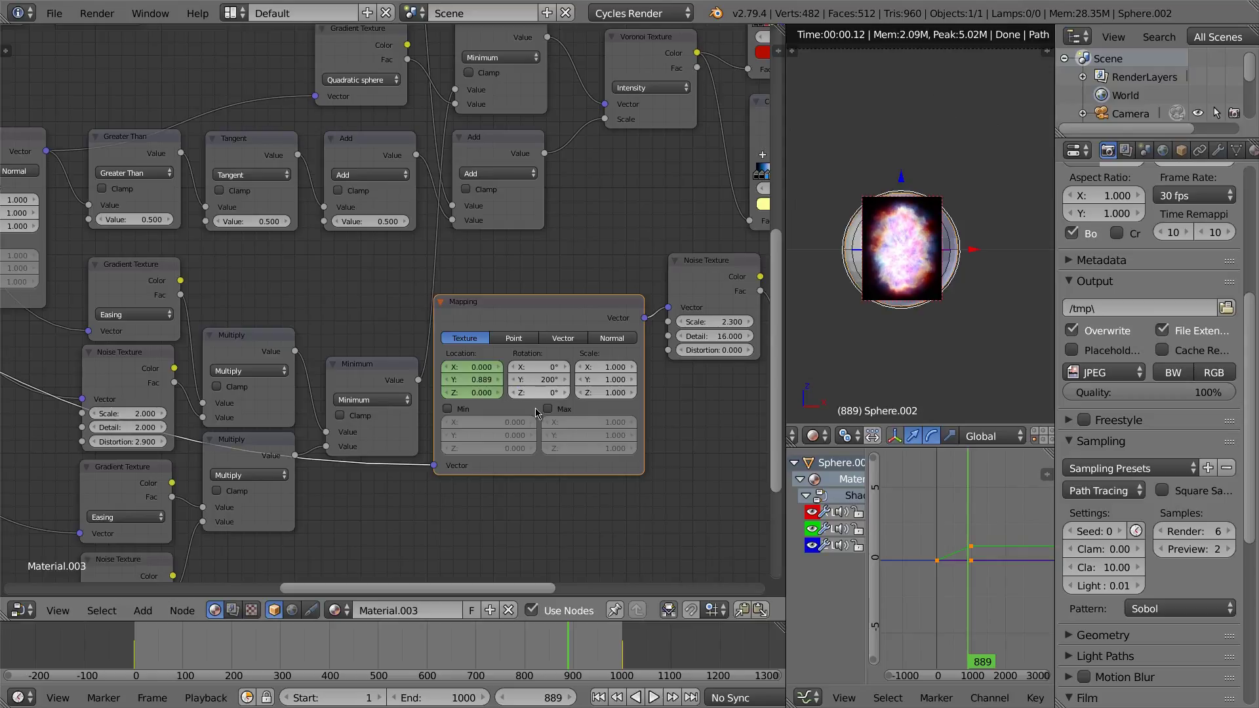
Step: At frame 1, set the Mapping node's Rotation Y to 0° and keyframe the rotation
click(137, 651)
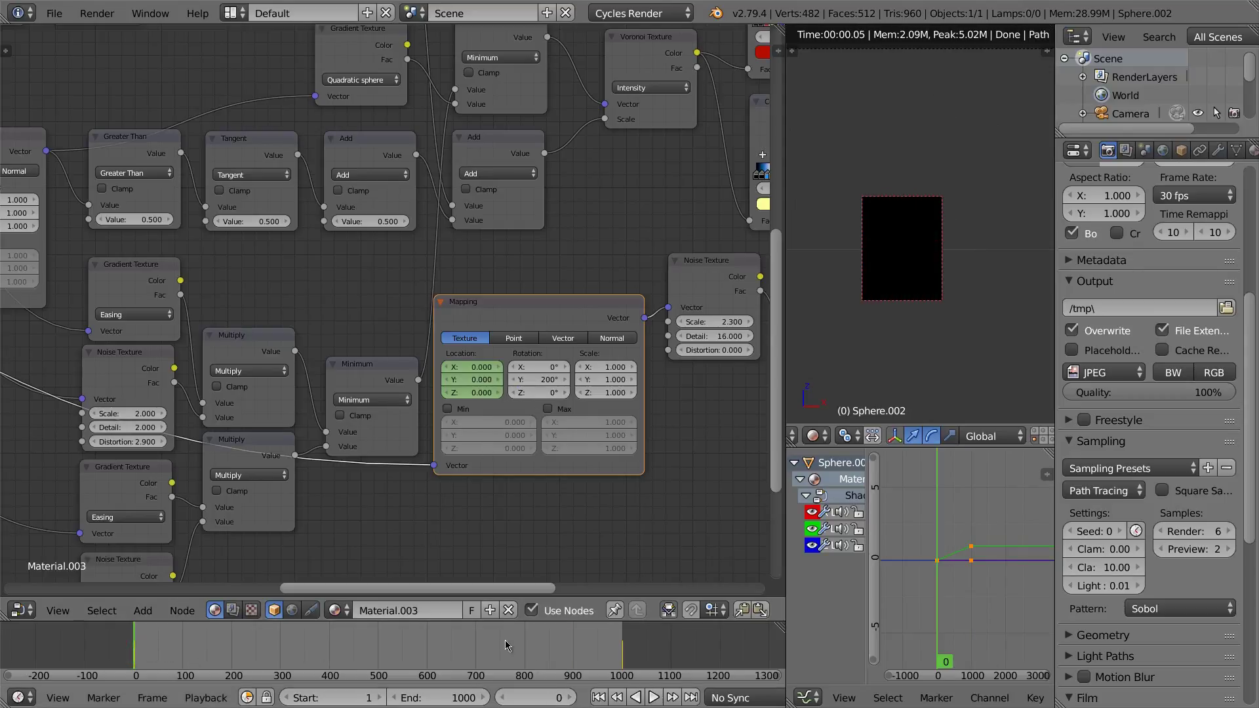
click(572, 698)
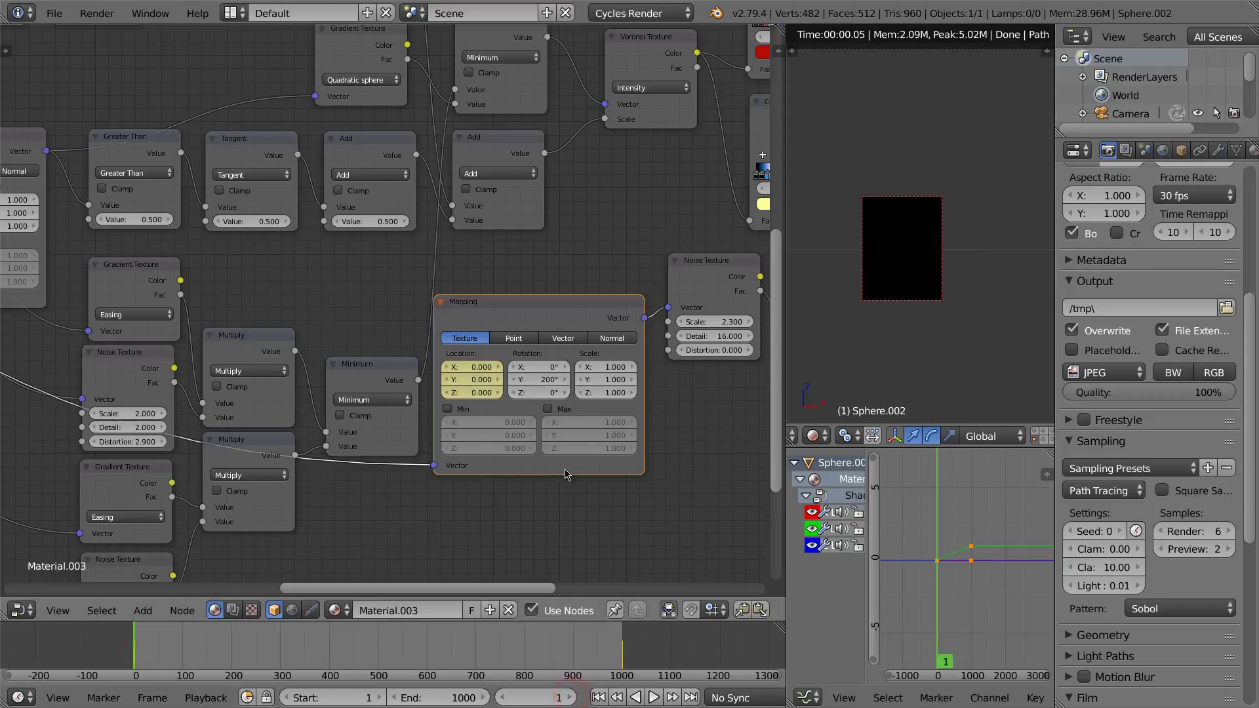
click(552, 380)
key(i)
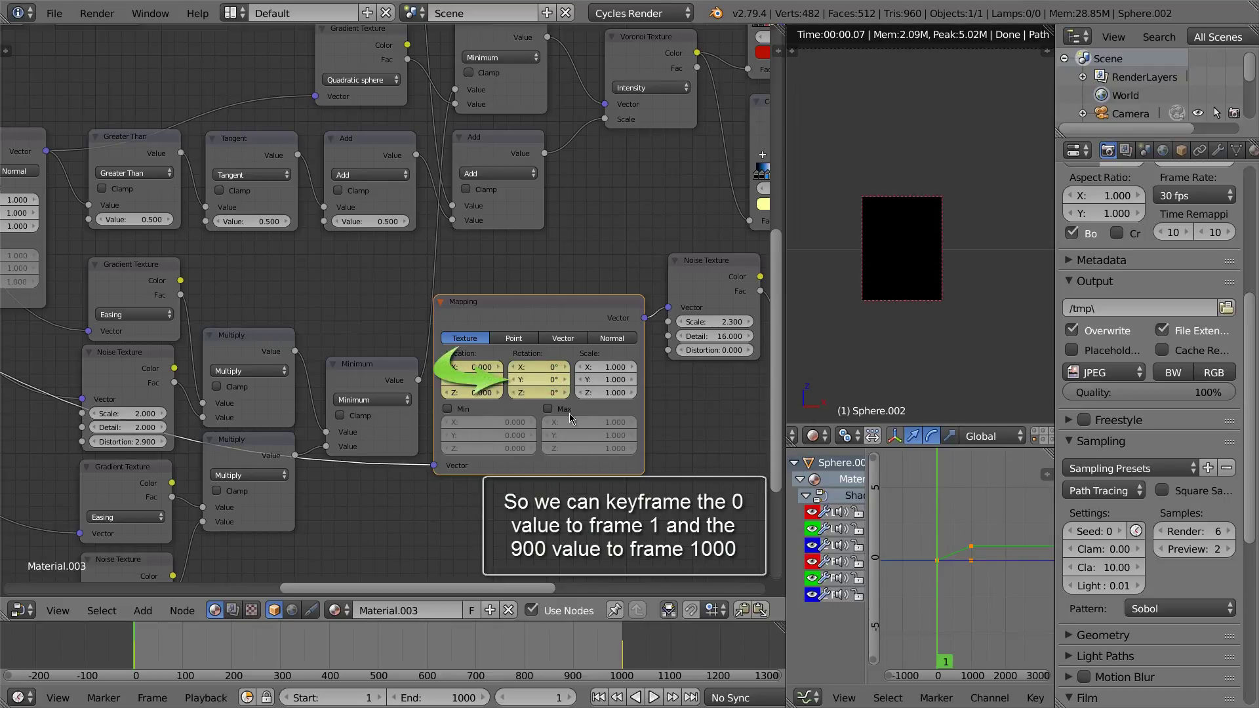
Step: At frame 1000, set the Mapping node's Rotation Y to 900° and keyframe it
click(622, 658)
click(570, 697)
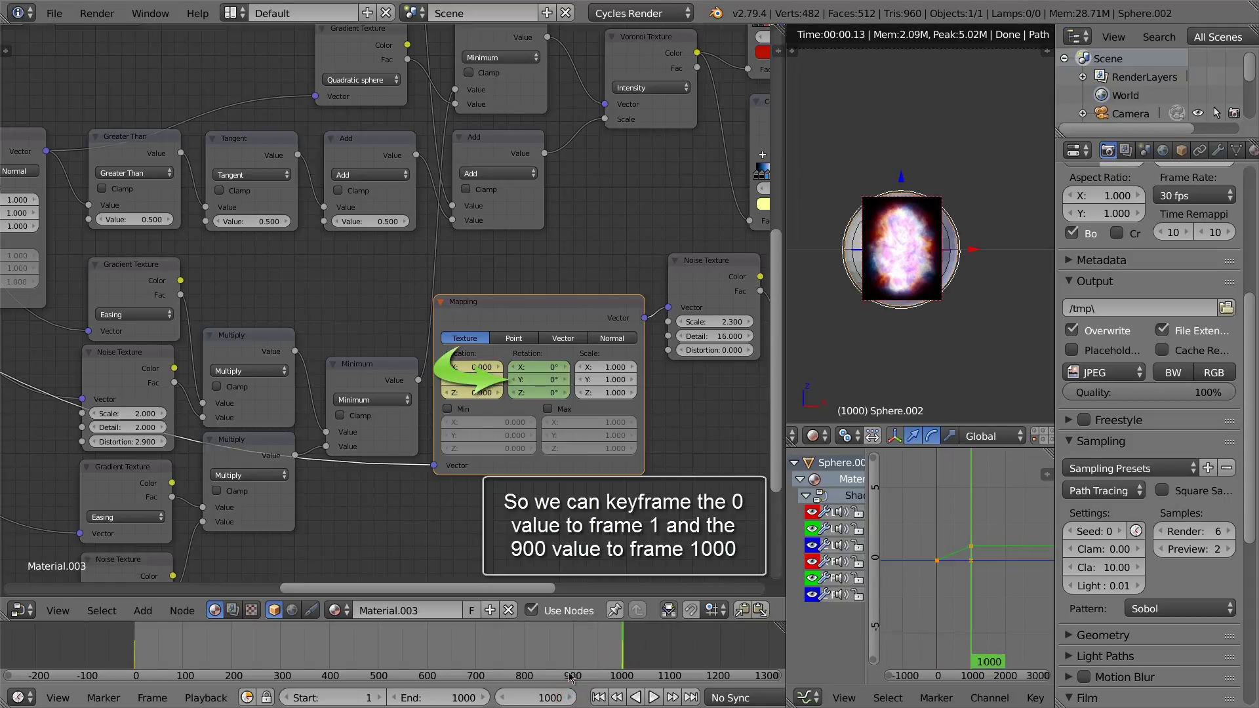
click(550, 383)
text(900)
key(Return)
key(i)
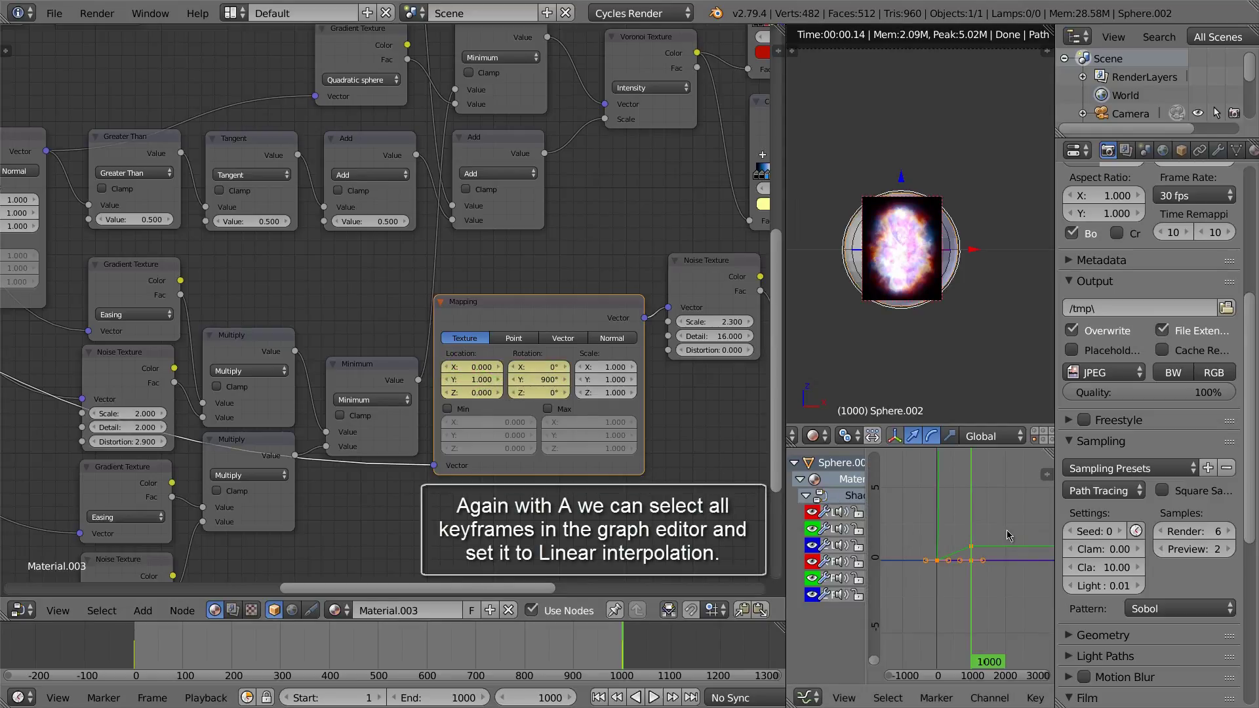
Step: Set all of the Mapping node's Location and Rotation keyframes to Linear interpolation in the graph editor
key(t)
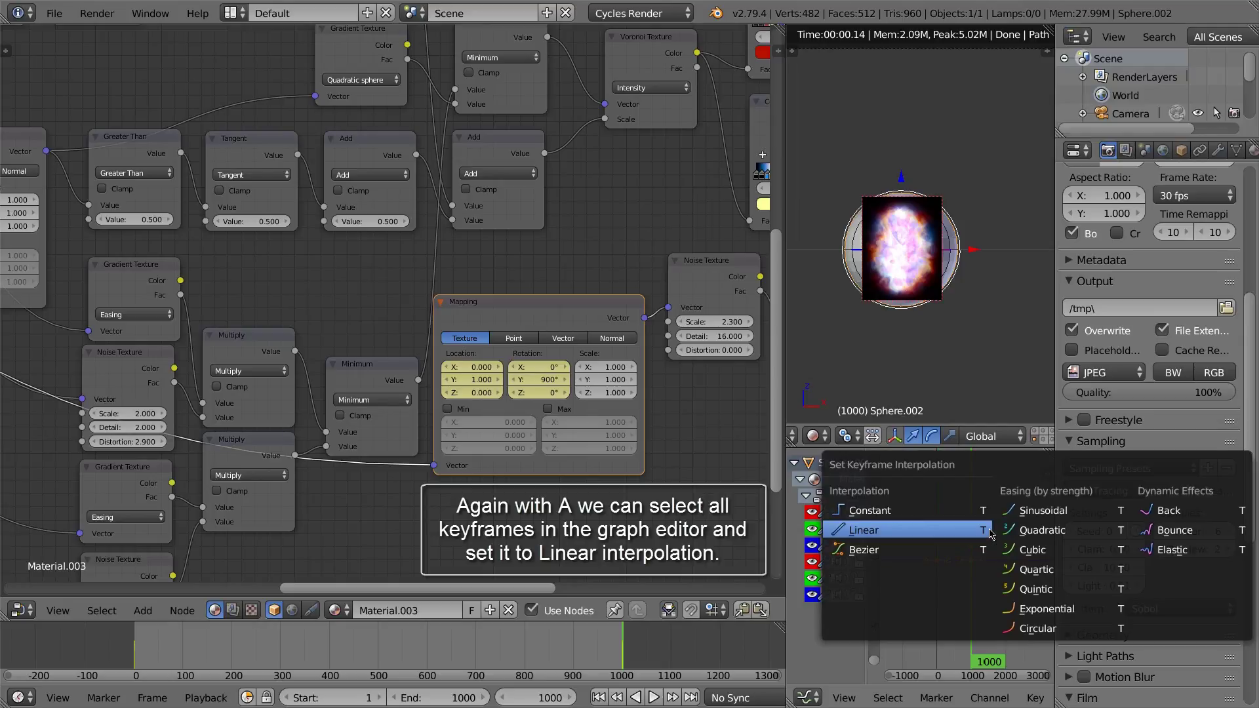
click(990, 533)
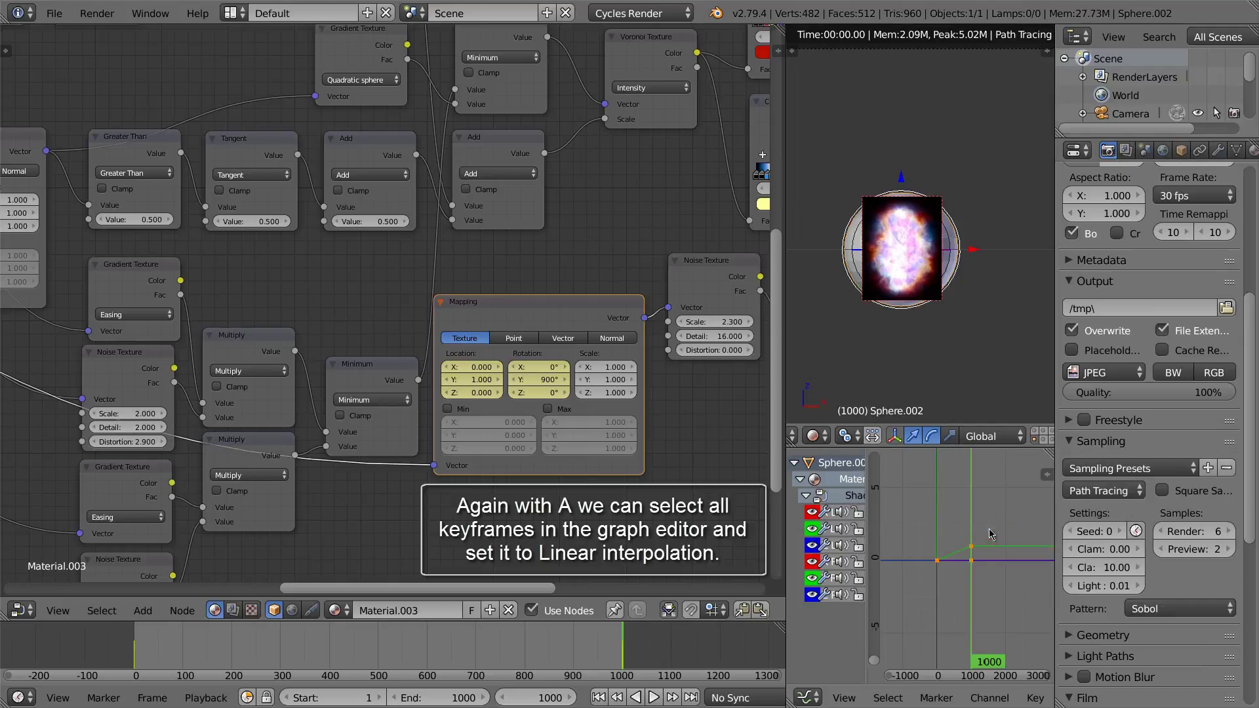
Step: Play the animation from frame 699 to examine the movement of the nebula's red and blue border
click(476, 652)
click(654, 697)
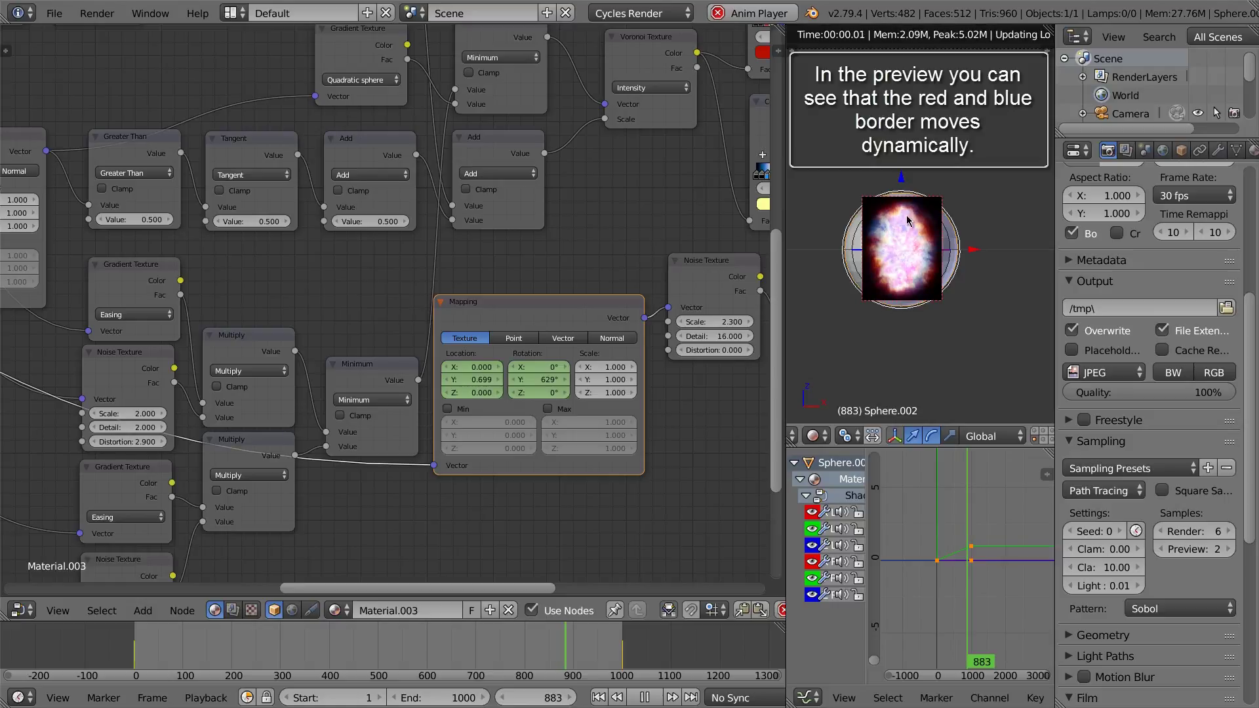
click(643, 698)
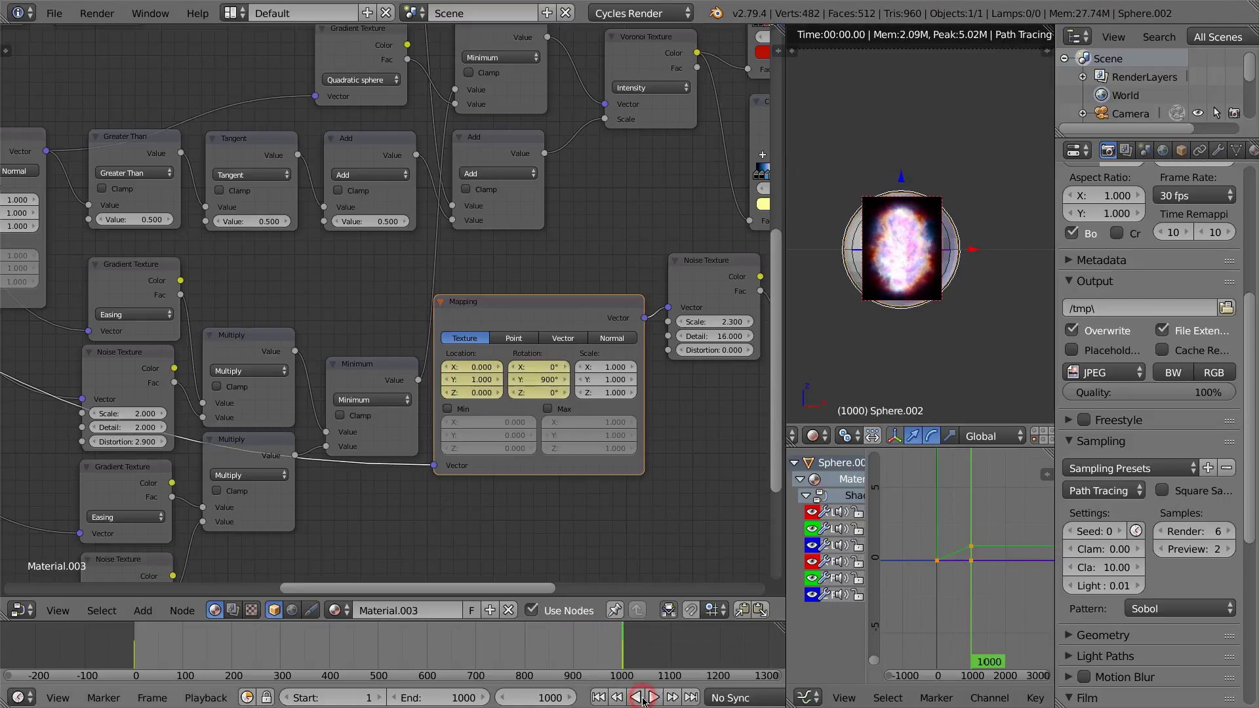
click(641, 698)
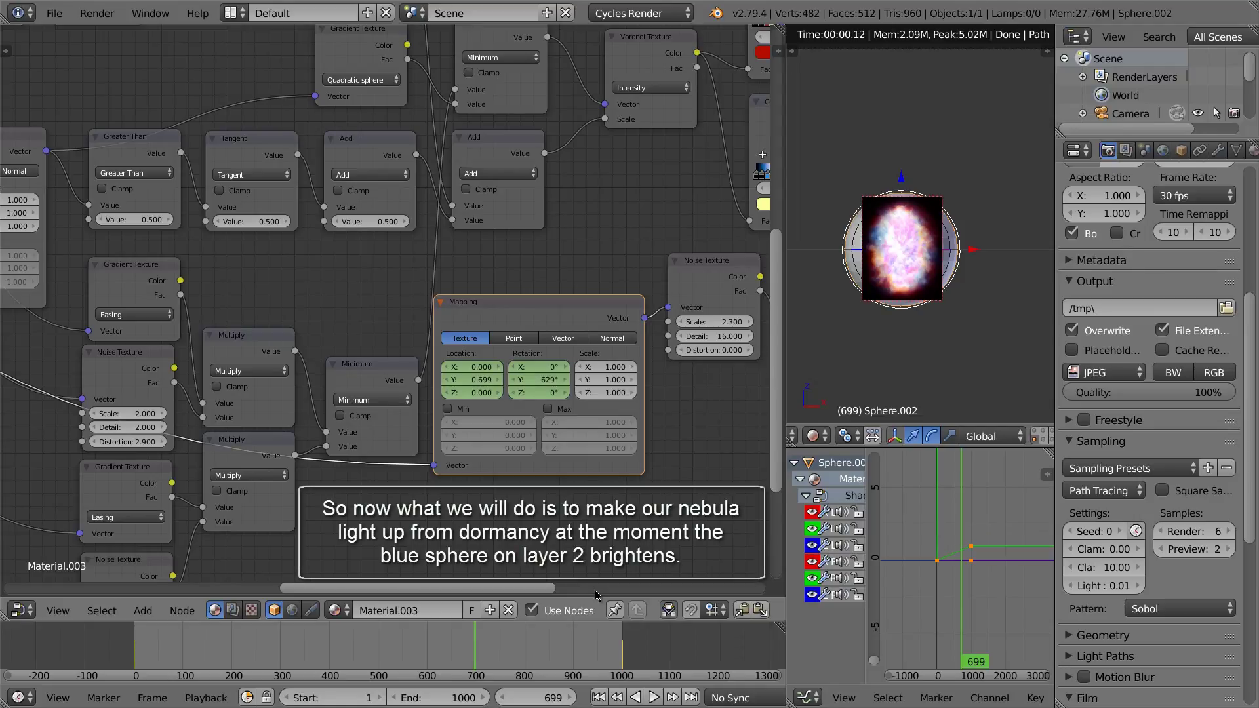
Step: Show only layer 2 with the blue sphere in camera view and draw a larger render border around the sphere
scroll(944, 438, down, 5)
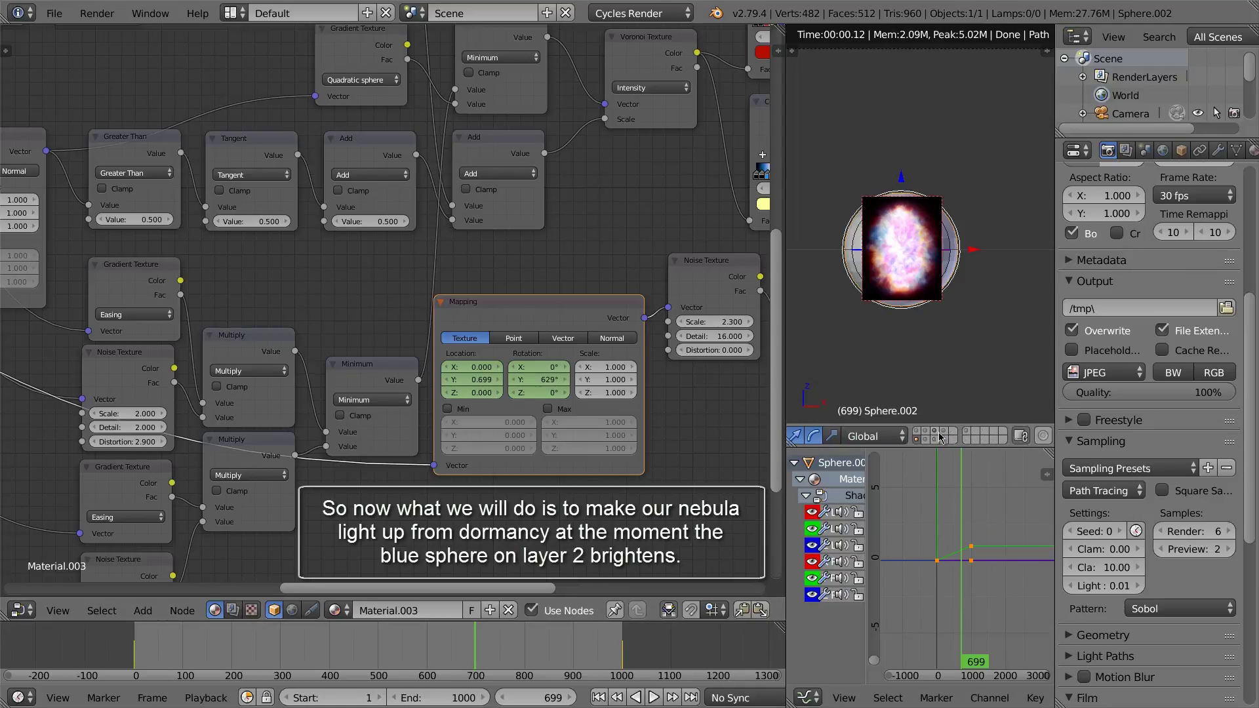
click(939, 434)
click(926, 435)
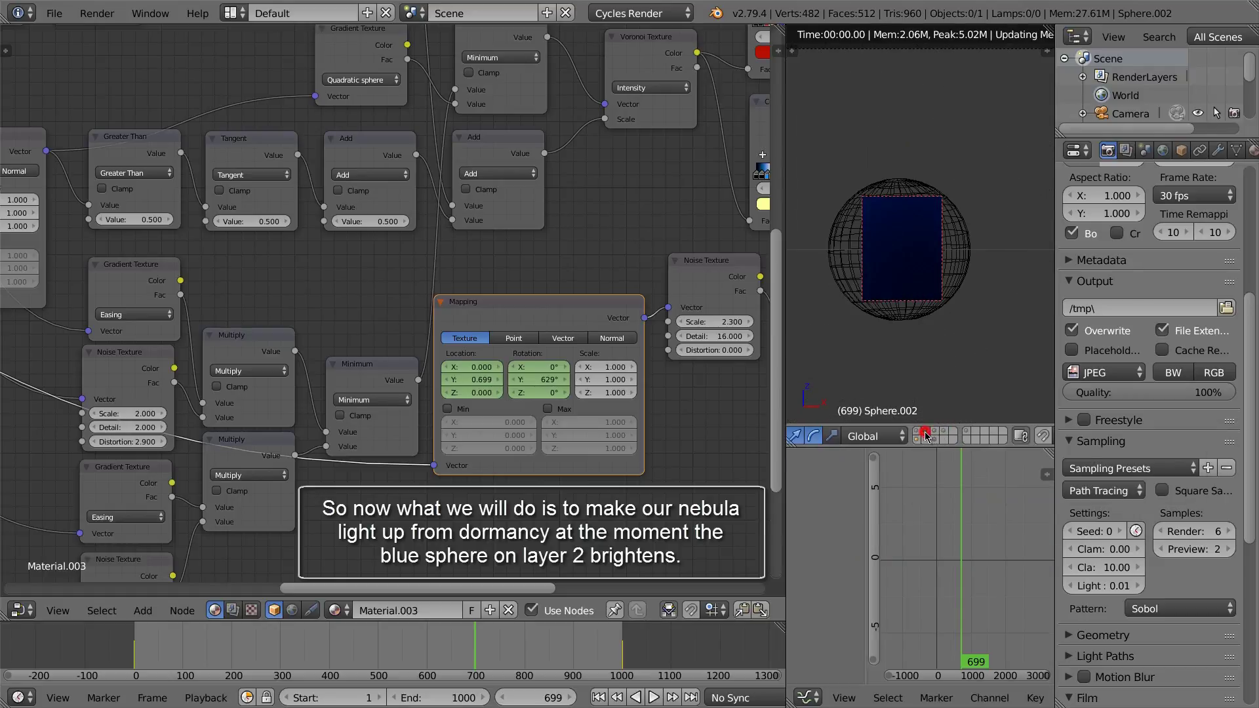
key(KP_0)
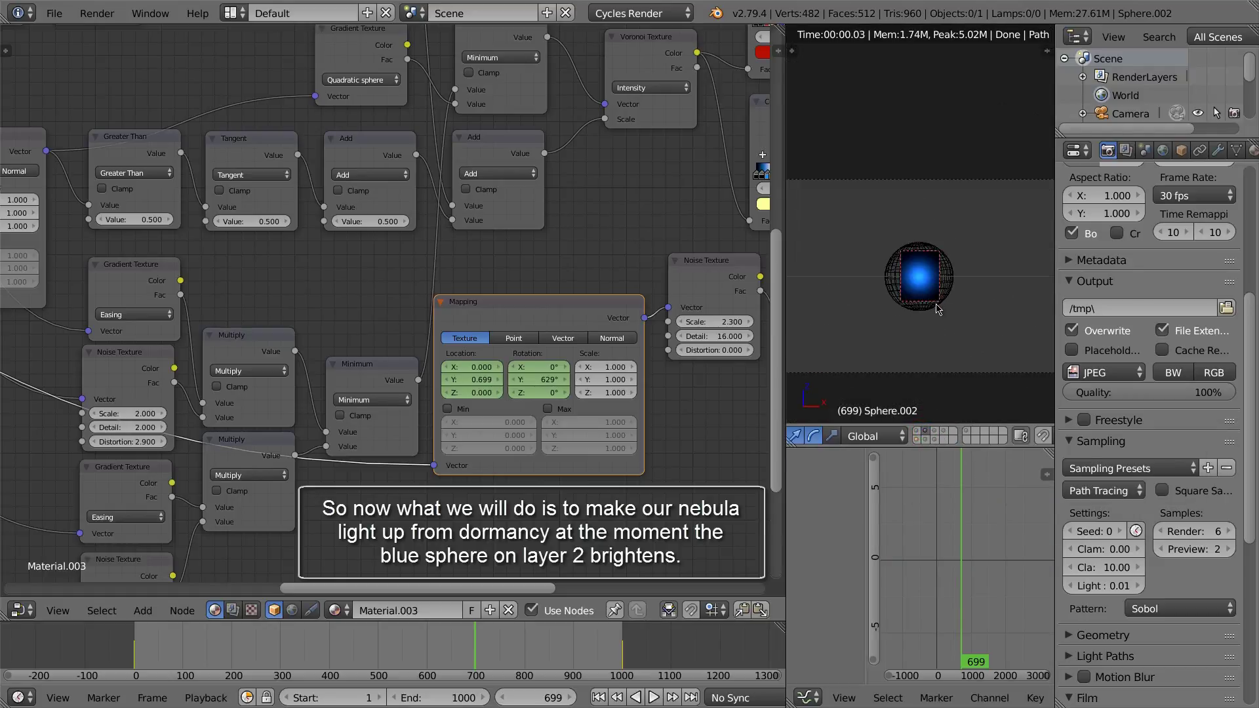
key(ctrl+b)
drag(849, 204, 1000, 345)
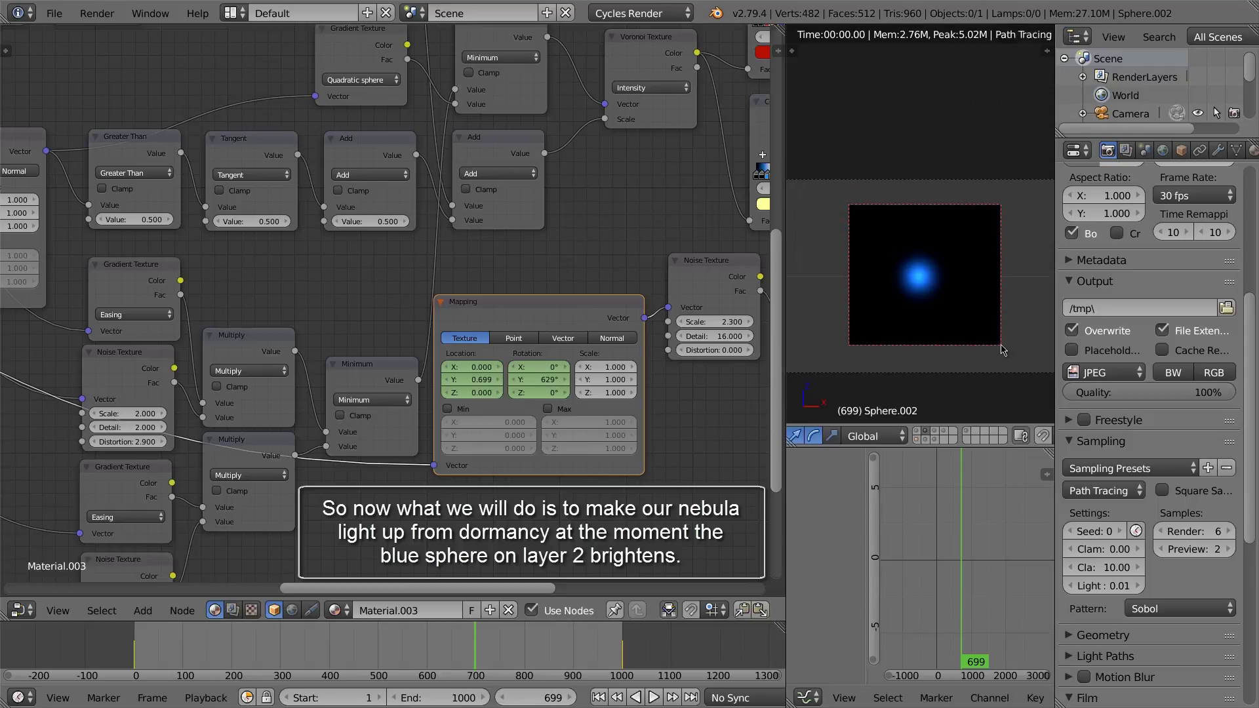
Step: Step through the frames from 703 back to the 680s to examine when the blue sphere brightens
mouse_move(476, 647)
mouse_down()
mouse_move(417, 647)
mouse_move(475, 658)
mouse_up()
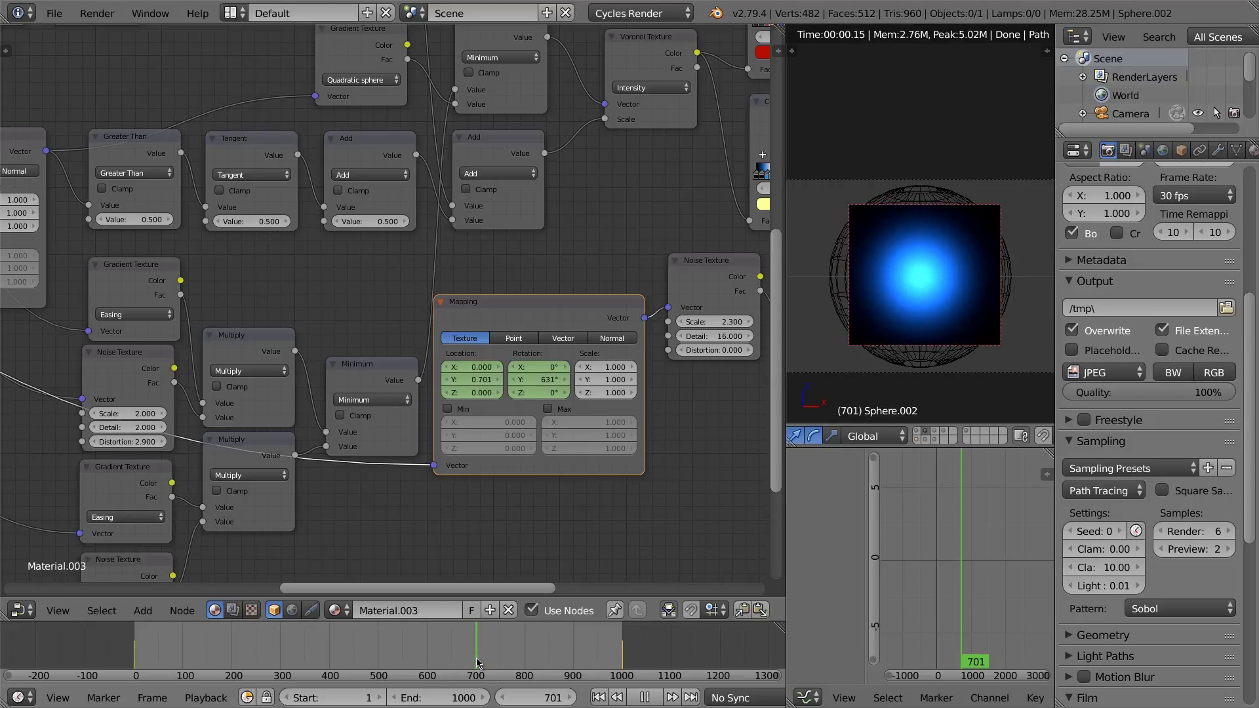
key(alt+a)
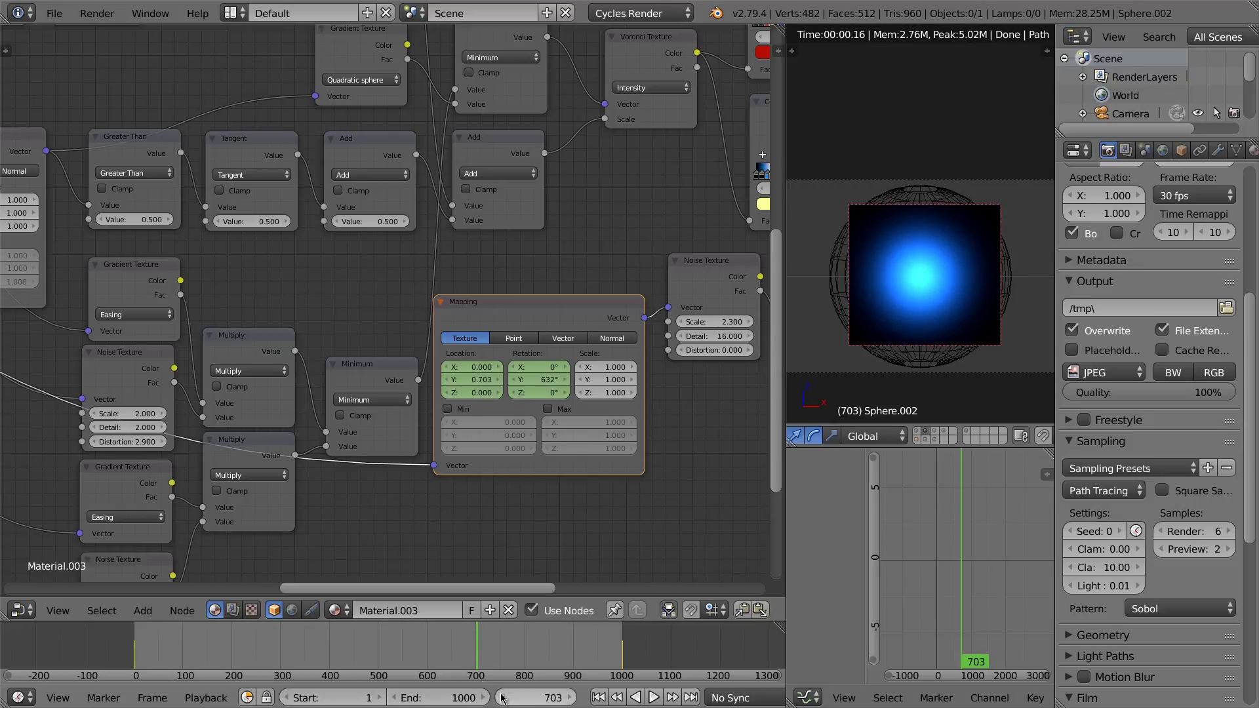
click(501, 697)
click(501, 698)
click(501, 698)
click(501, 698)
click(501, 697)
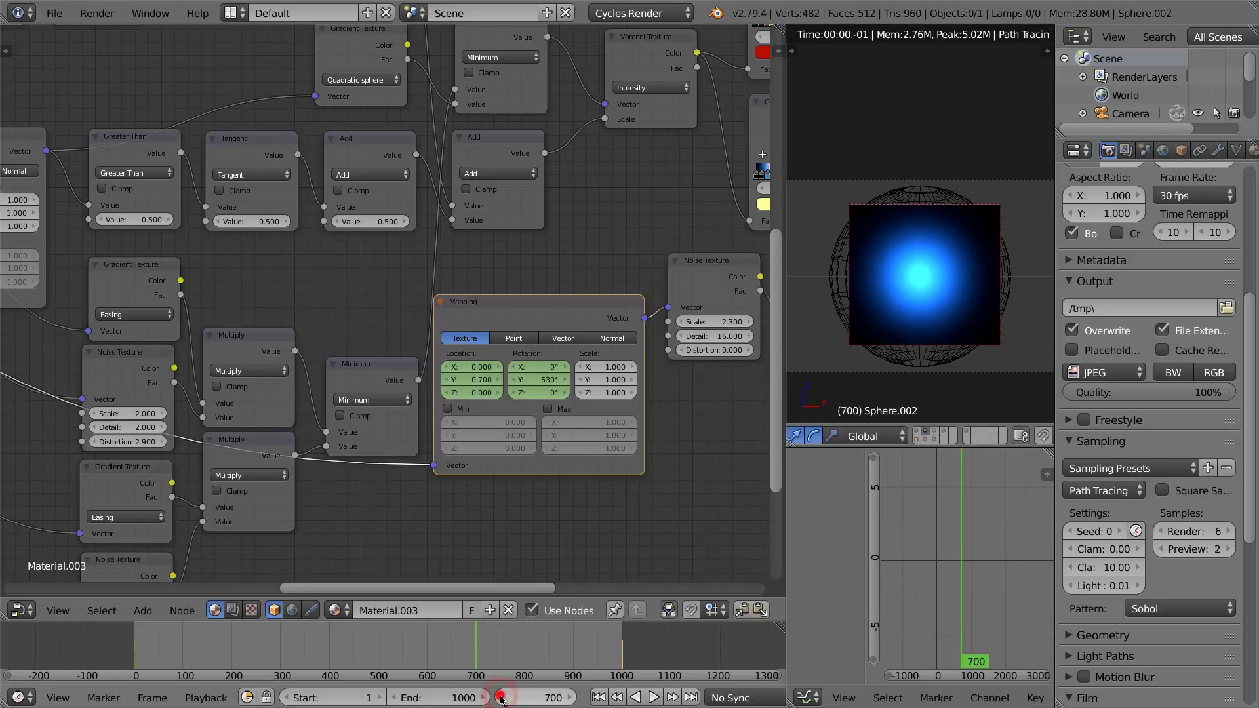
click(501, 697)
click(501, 698)
click(501, 698)
click(501, 698)
click(501, 698)
click(501, 698)
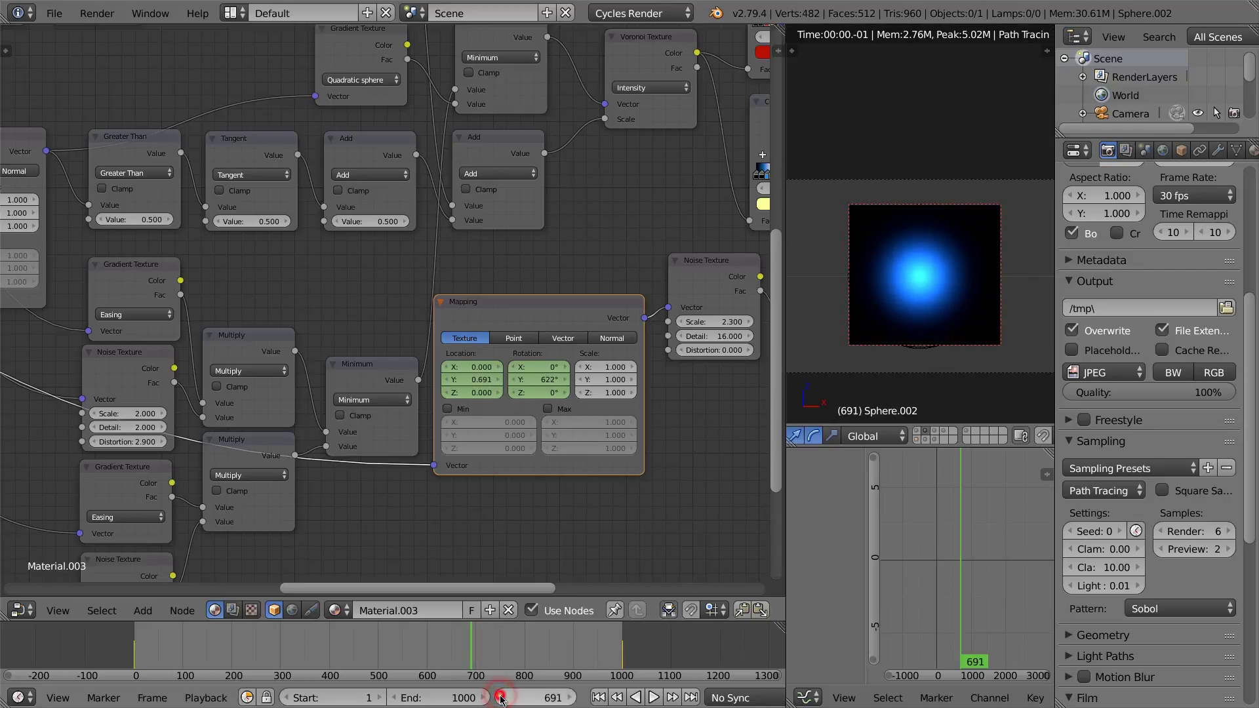
click(500, 697)
click(501, 697)
click(501, 698)
click(570, 698)
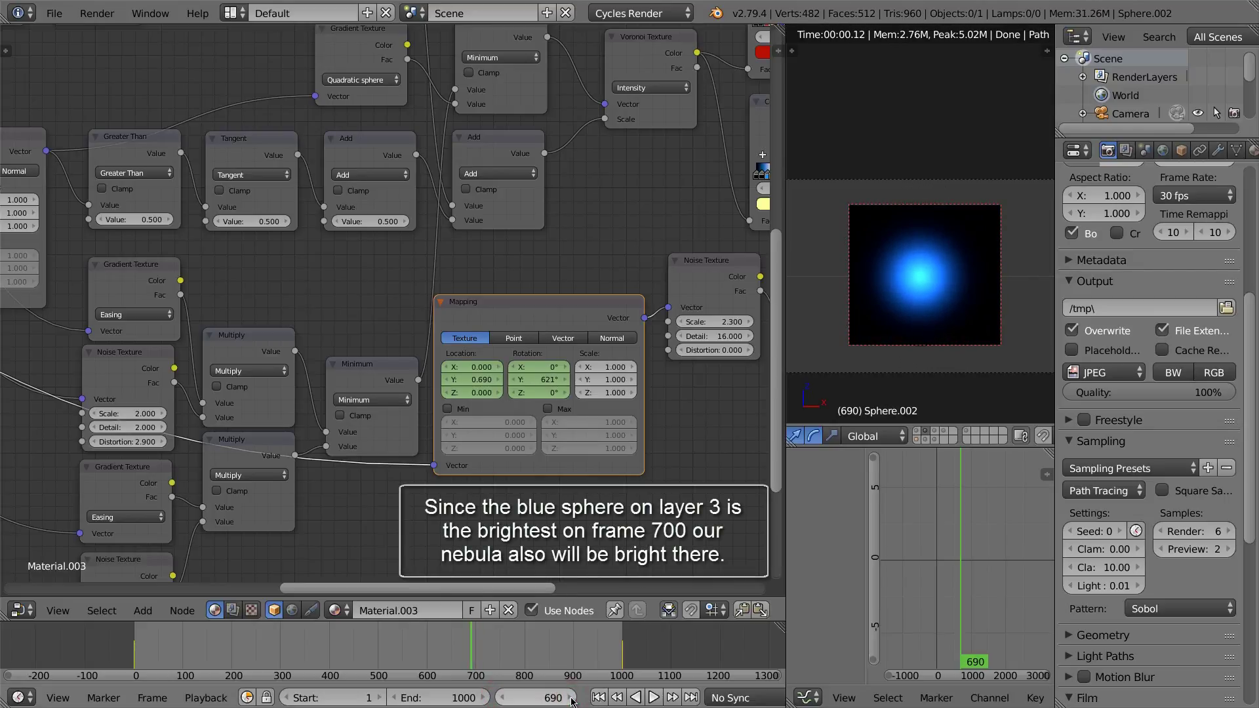
click(501, 698)
click(501, 698)
click(501, 698)
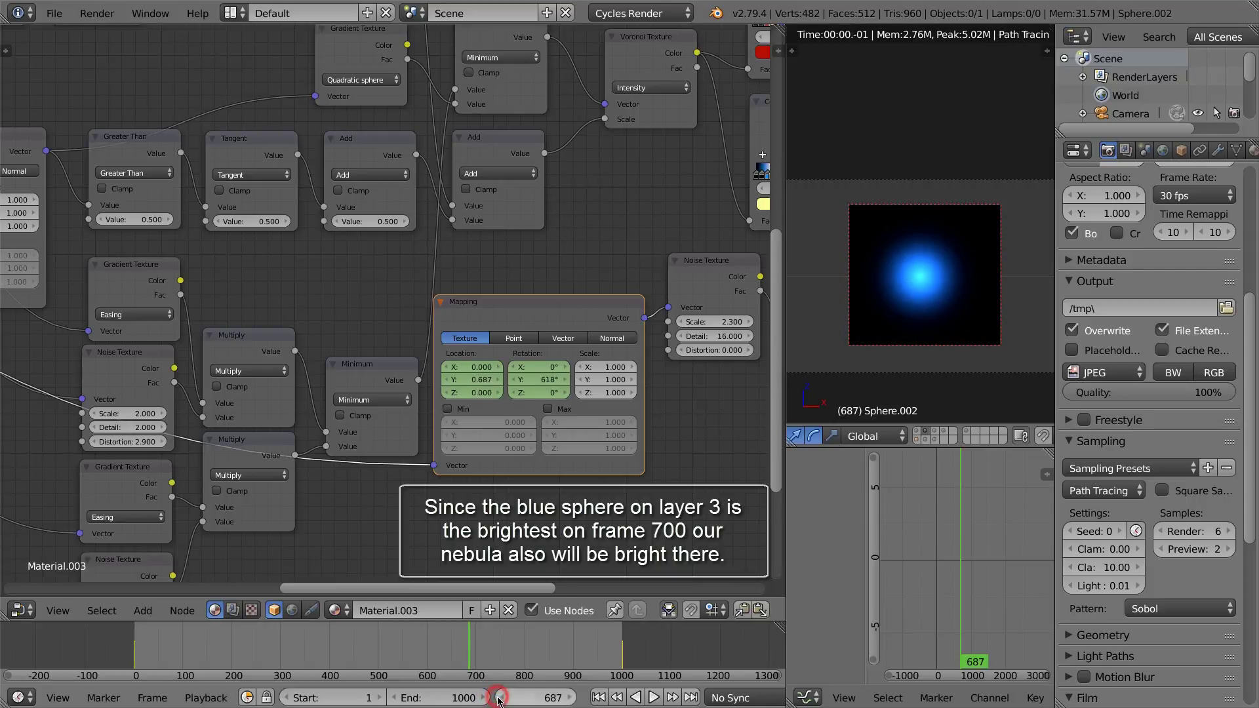
click(501, 698)
click(501, 697)
click(501, 697)
click(500, 697)
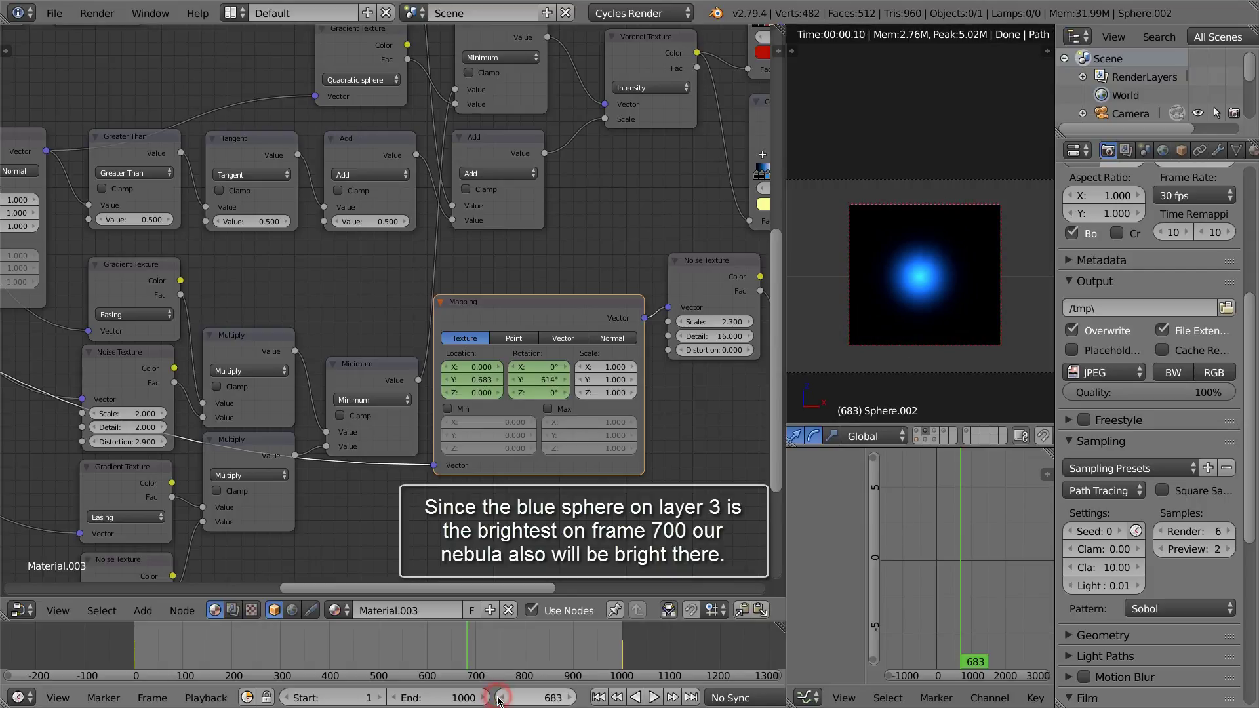
click(501, 697)
click(571, 698)
click(570, 698)
click(570, 698)
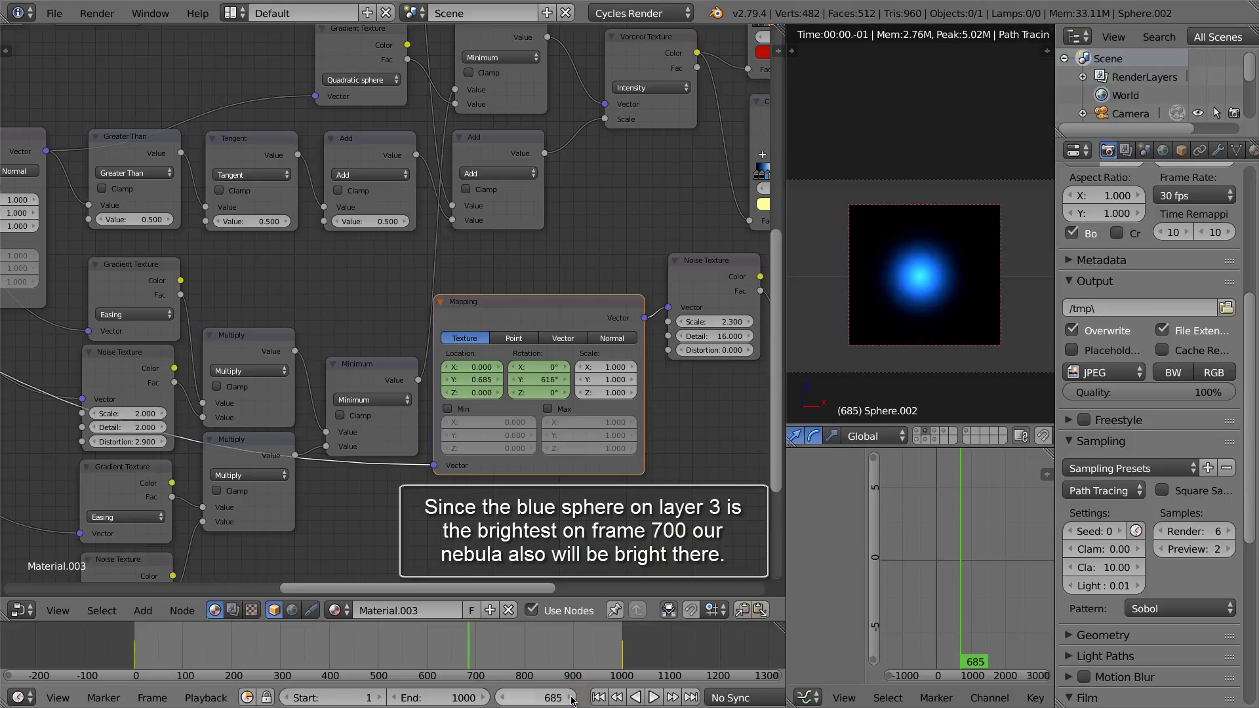
Step: Show only the nebula on layer 11 and set the value of the Add node fed by Tangent to -1.270
click(919, 444)
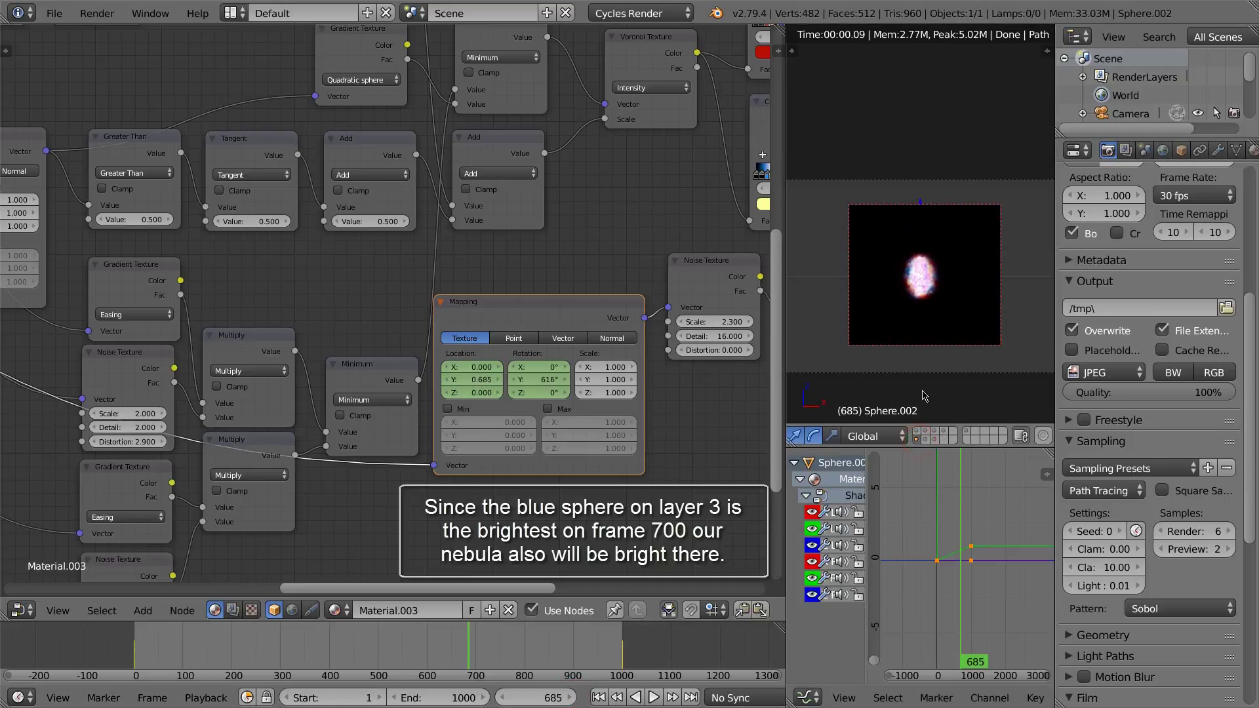
scroll(927, 282, up, 3)
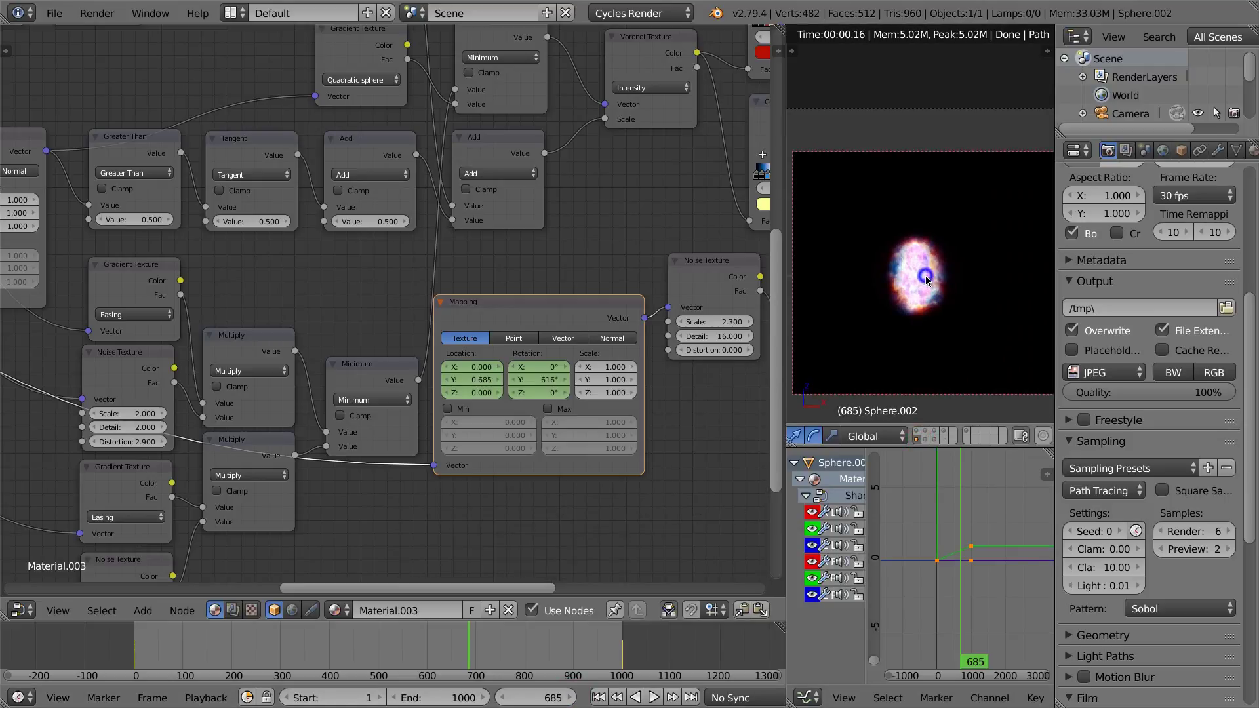
scroll(697, 428, down, 3)
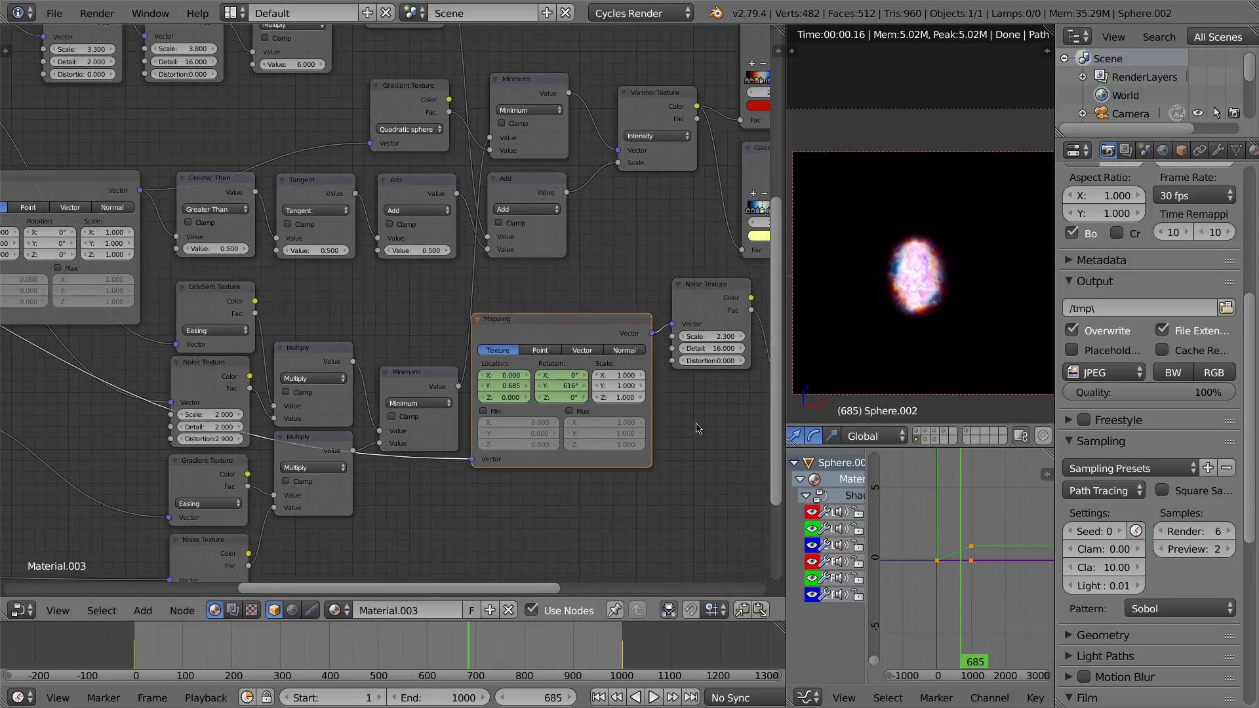
middle_drag(667, 423, 455, 439)
scroll(226, 343, down, 2)
middle_drag(226, 342, 315, 378)
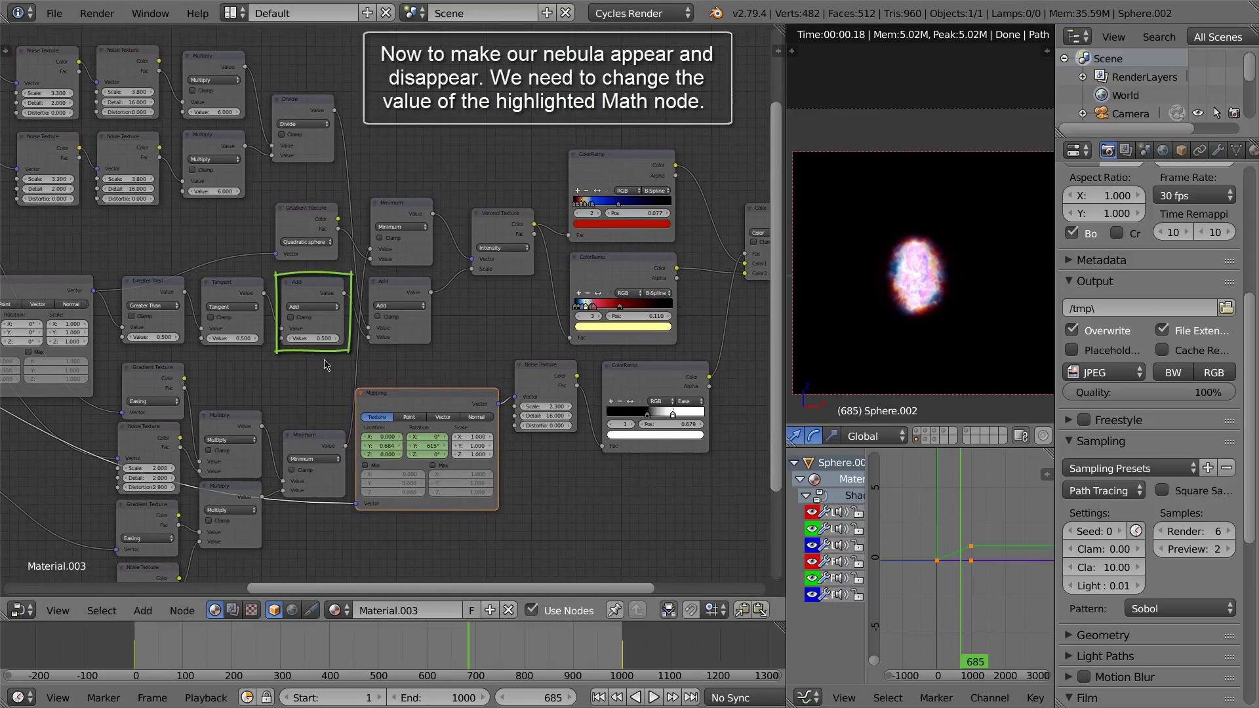
drag(328, 341, 217, 359)
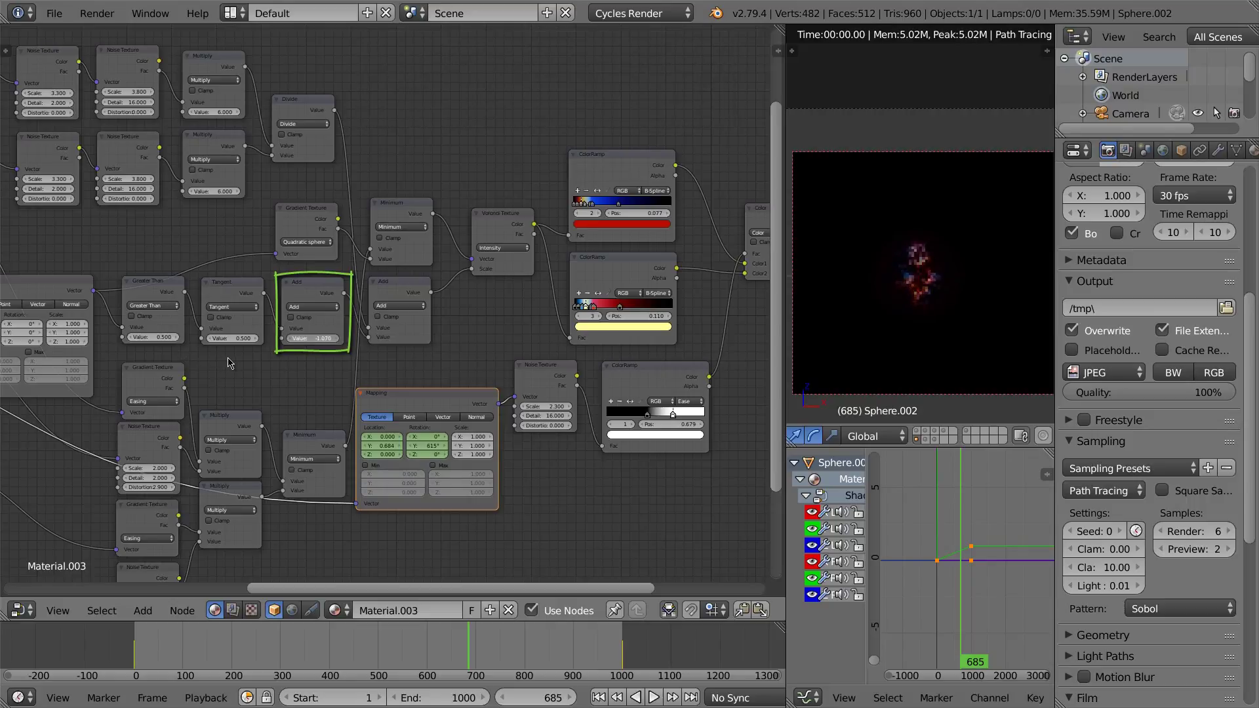
mouse_move(239, 365)
mouse_down()
mouse_move(255, 364)
mouse_move(219, 365)
mouse_up()
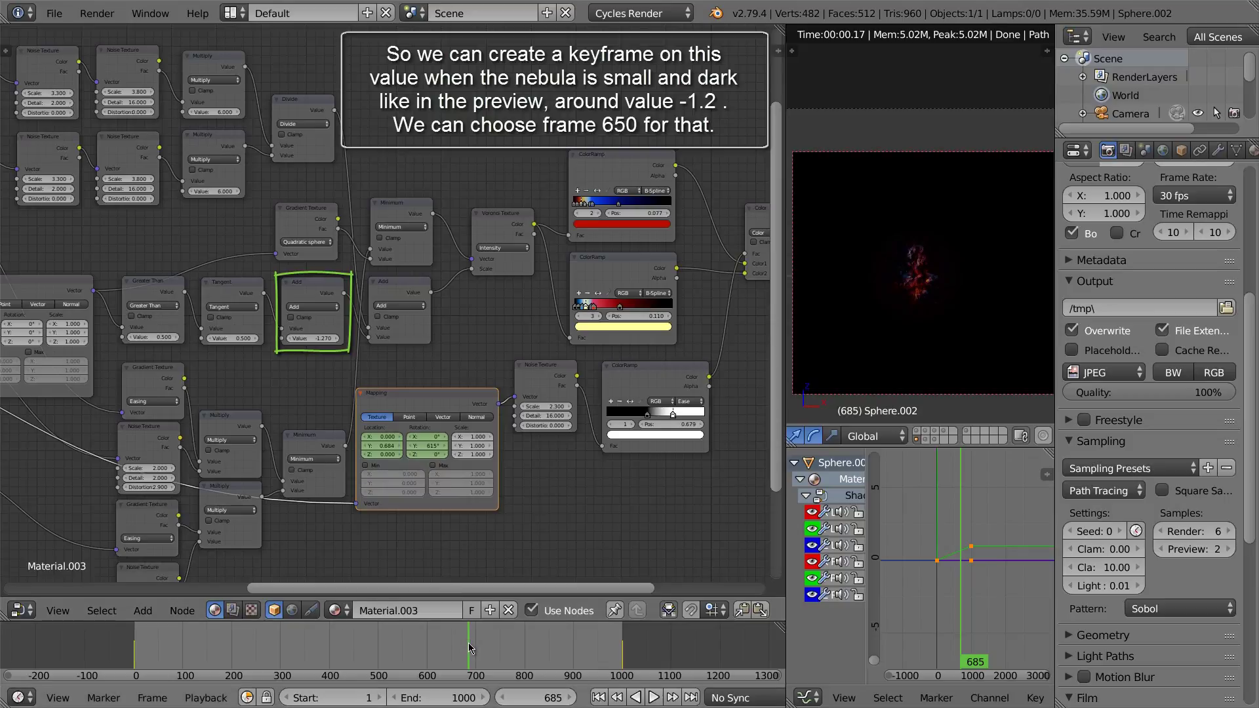
Step: At frame 650, keyframe the value of the Add node that follows the Tangent node
drag(469, 648, 452, 649)
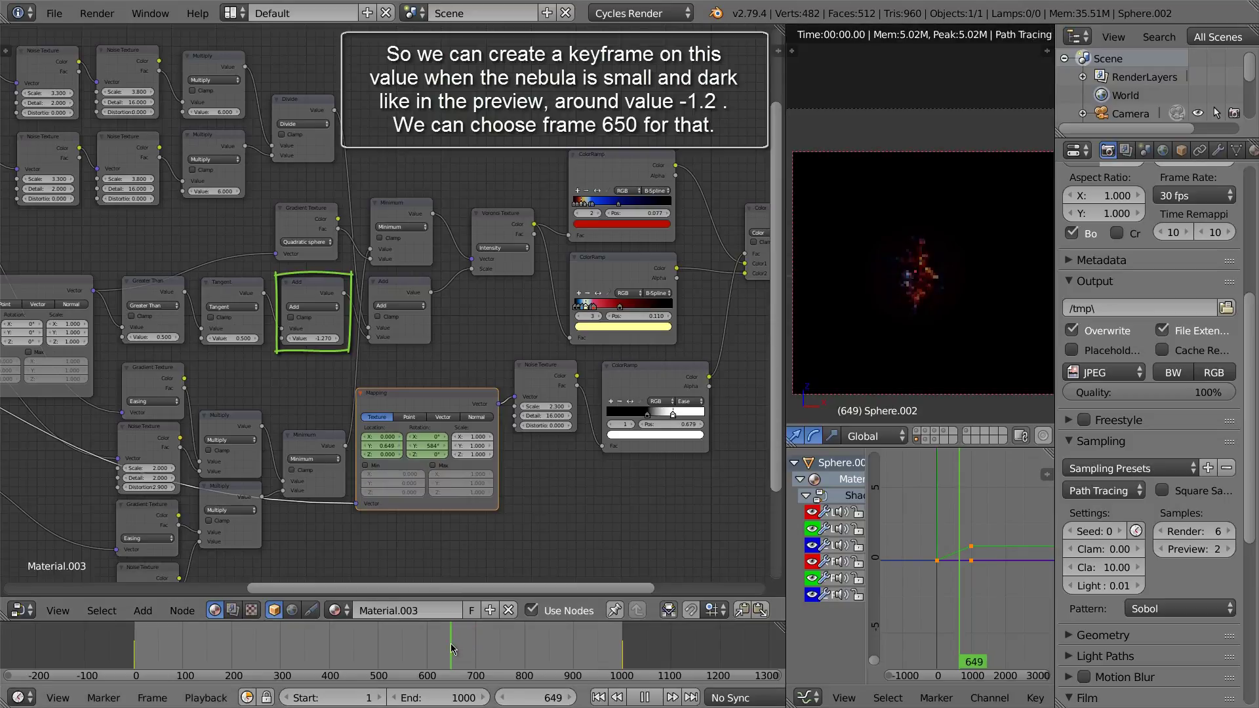
click(576, 697)
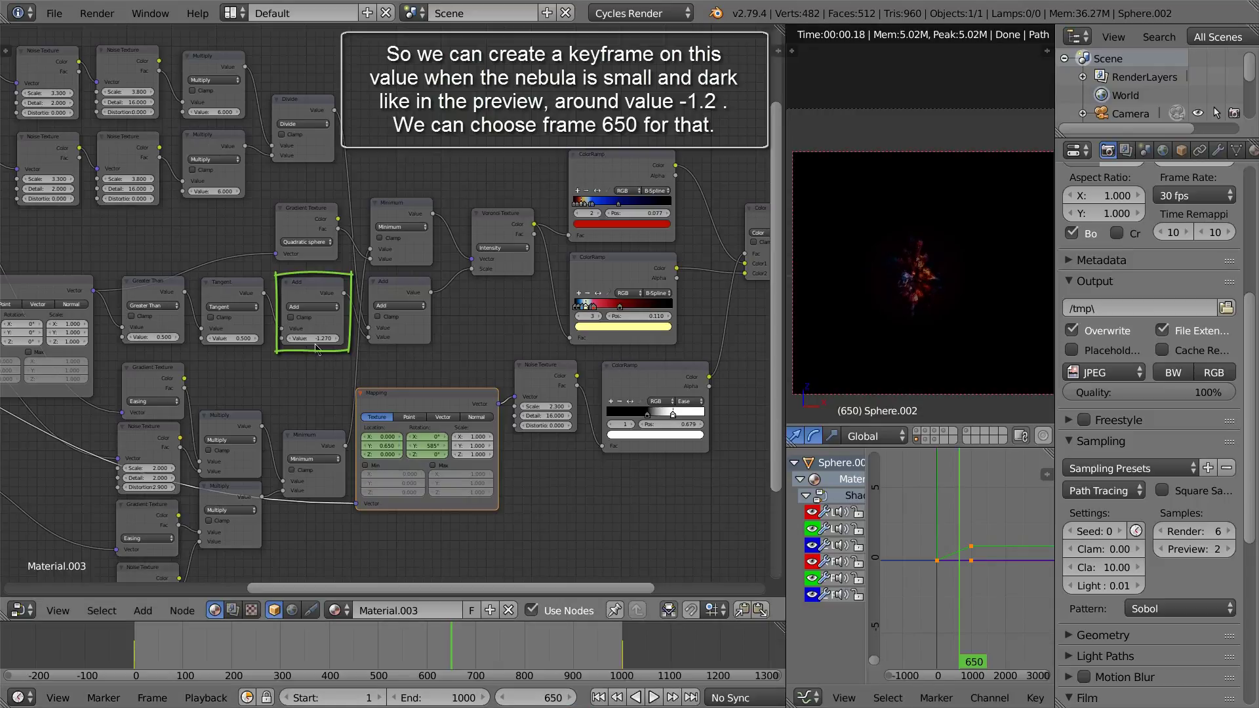
click(322, 344)
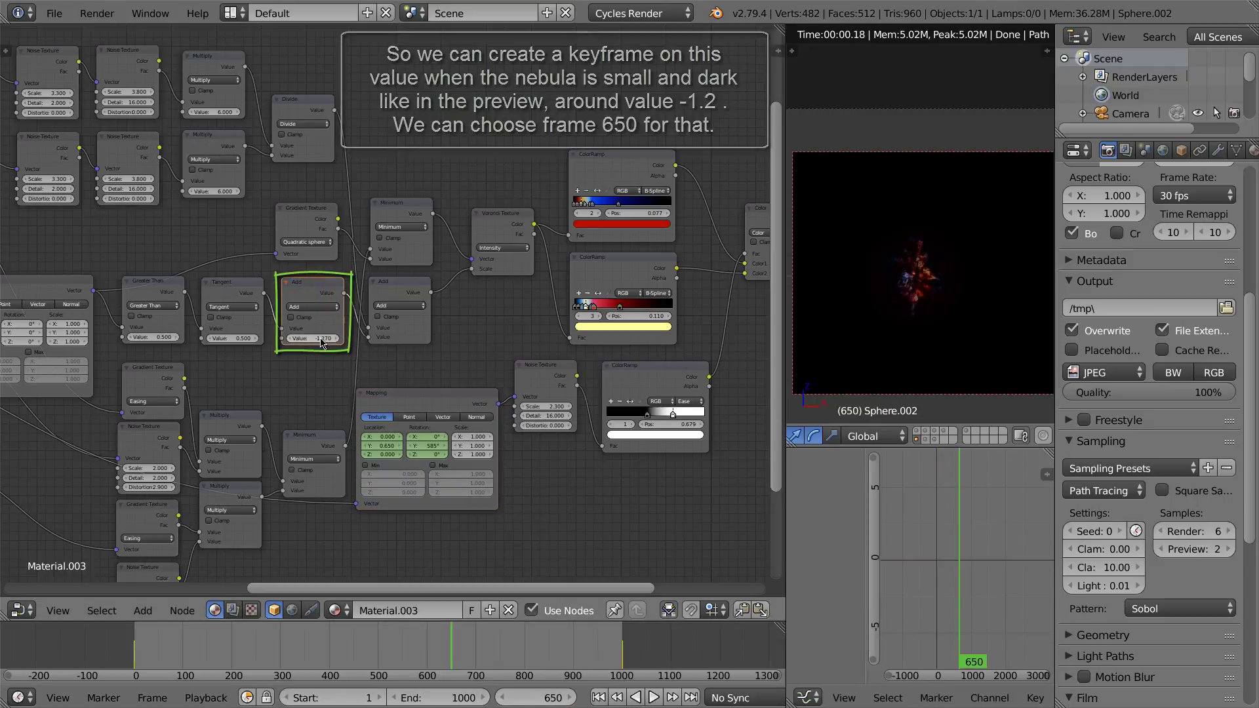
key(i)
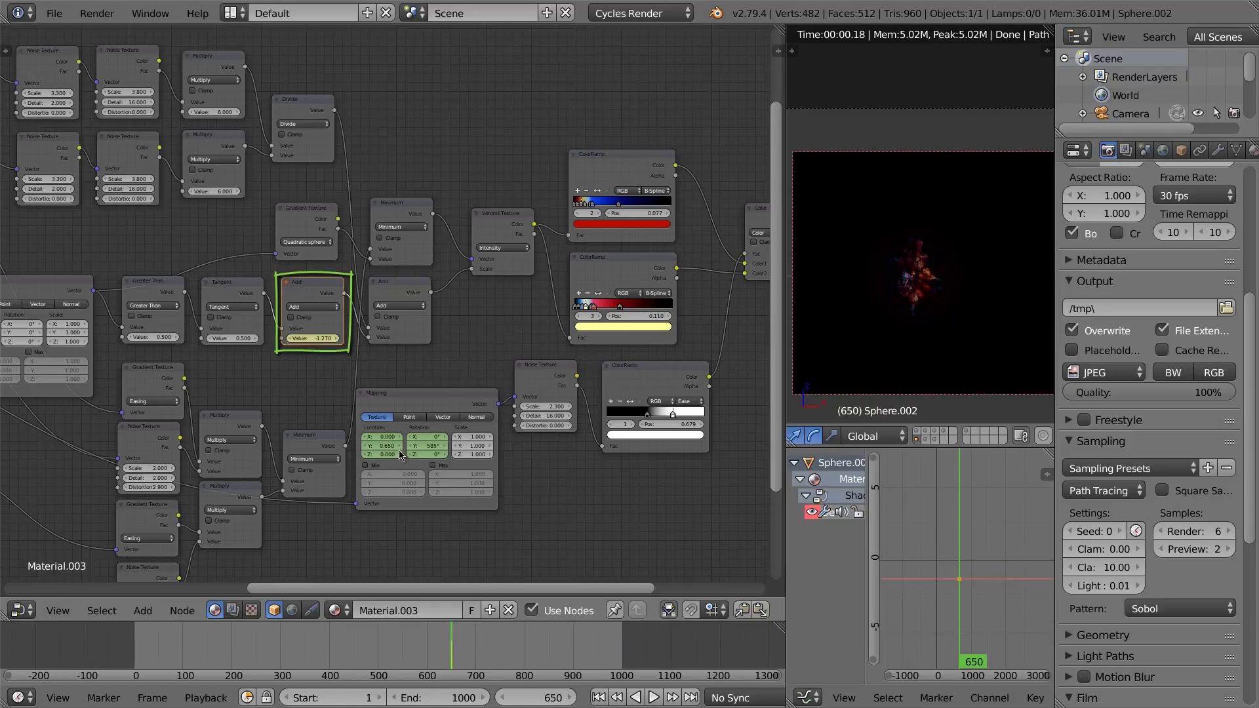
Step: At frame 710, set the same Add node's value to 0.400 and keyframe it
key(alt+a)
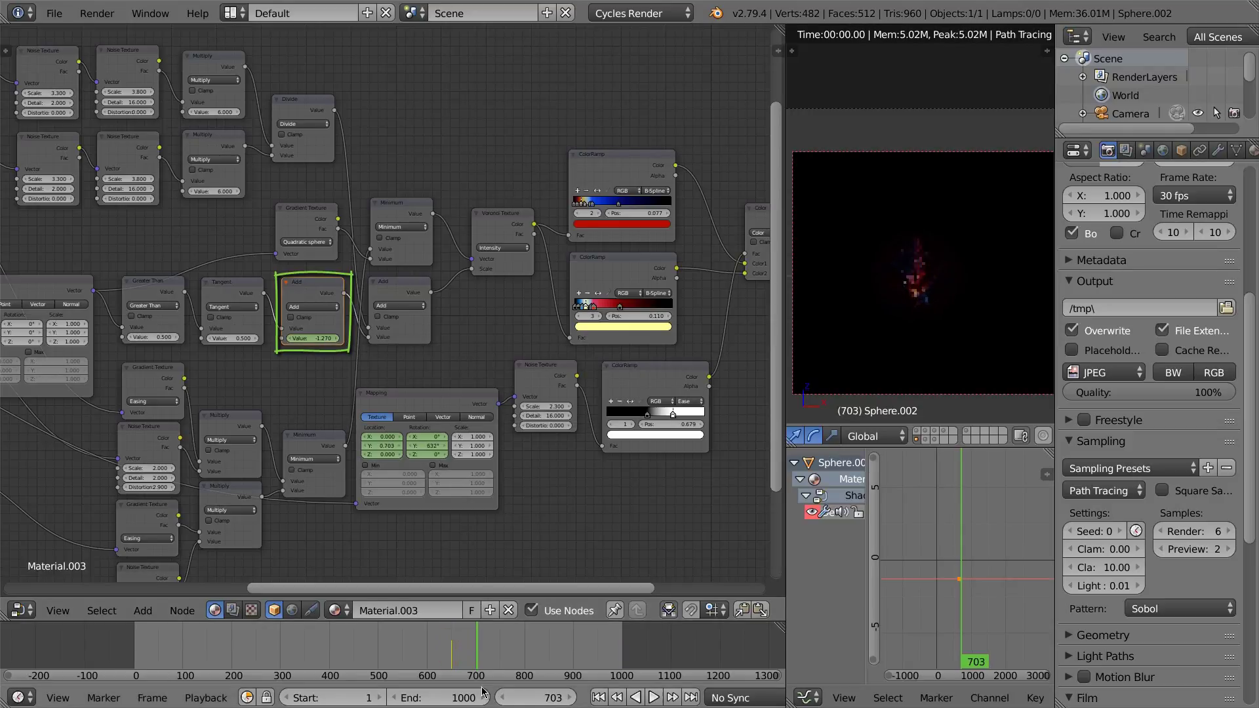
click(502, 698)
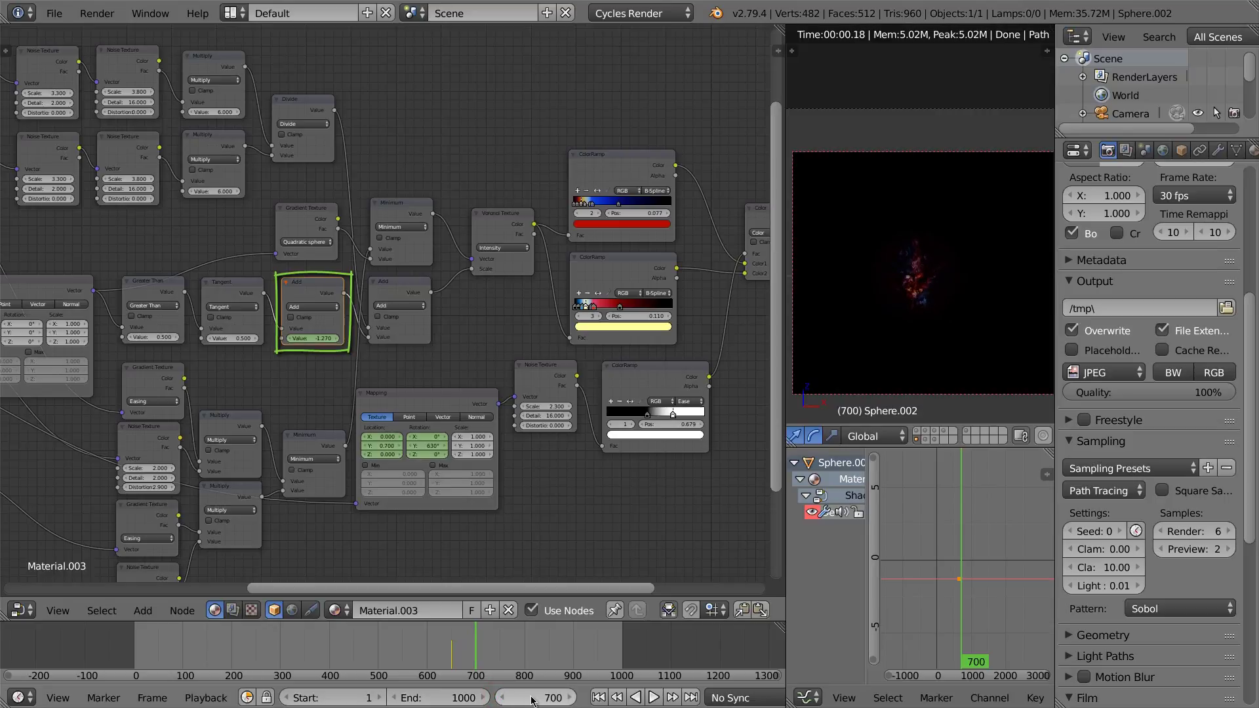
click(571, 700)
click(572, 701)
click(572, 700)
click(572, 700)
click(572, 701)
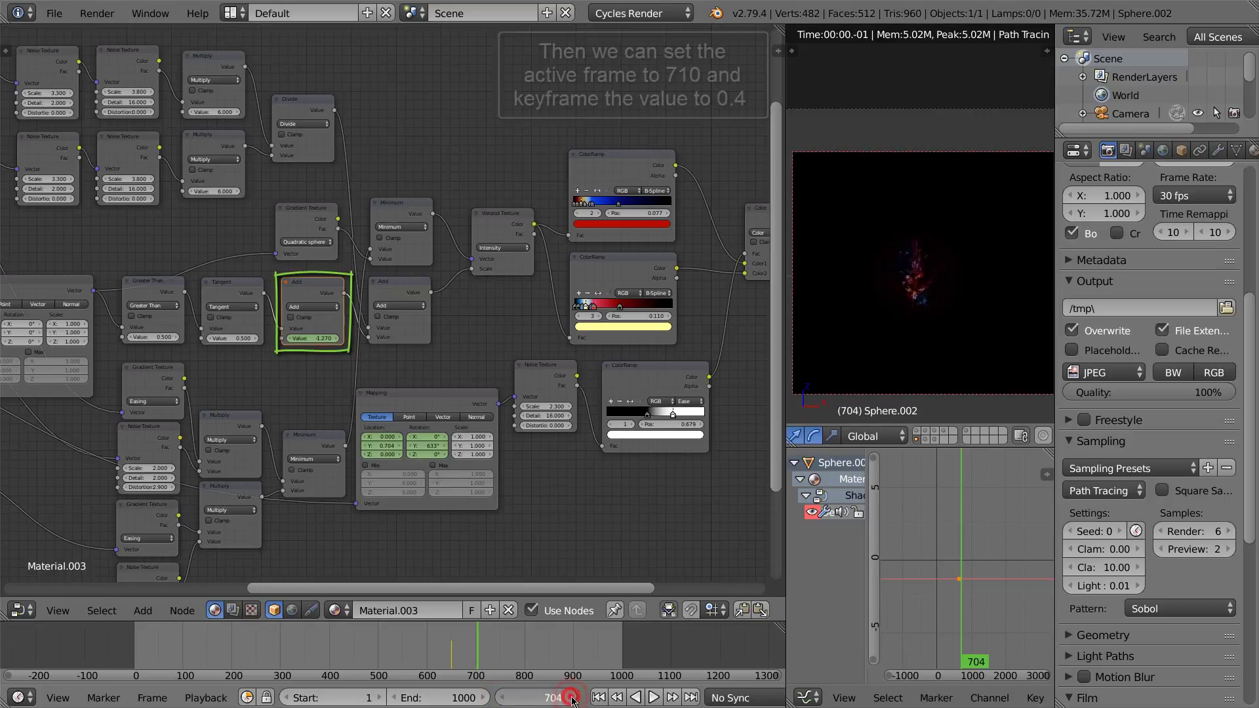
click(571, 701)
click(571, 700)
click(572, 699)
click(572, 699)
click(572, 699)
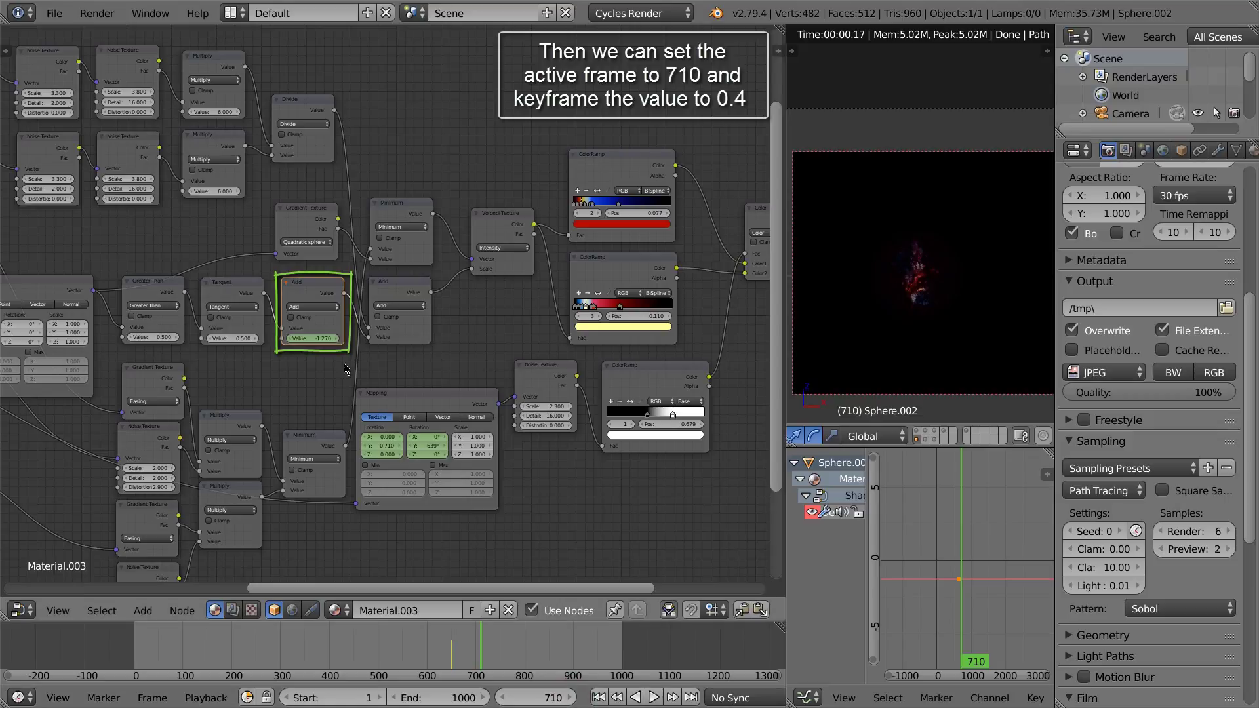
drag(333, 340, 307, 343)
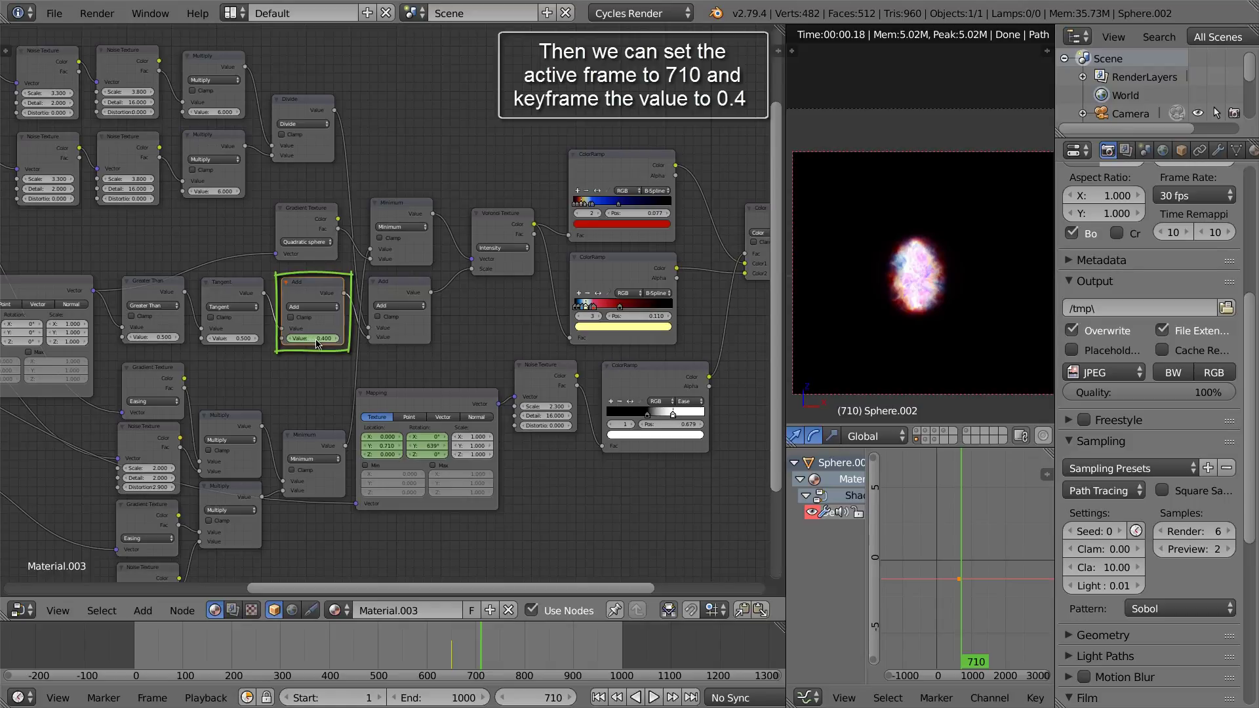
Step: Display layers 2 and 11 together and scrub frames before 650 to examine the dormant nebula inside the blue sphere
click(446, 654)
key(alt+a)
key(Escape)
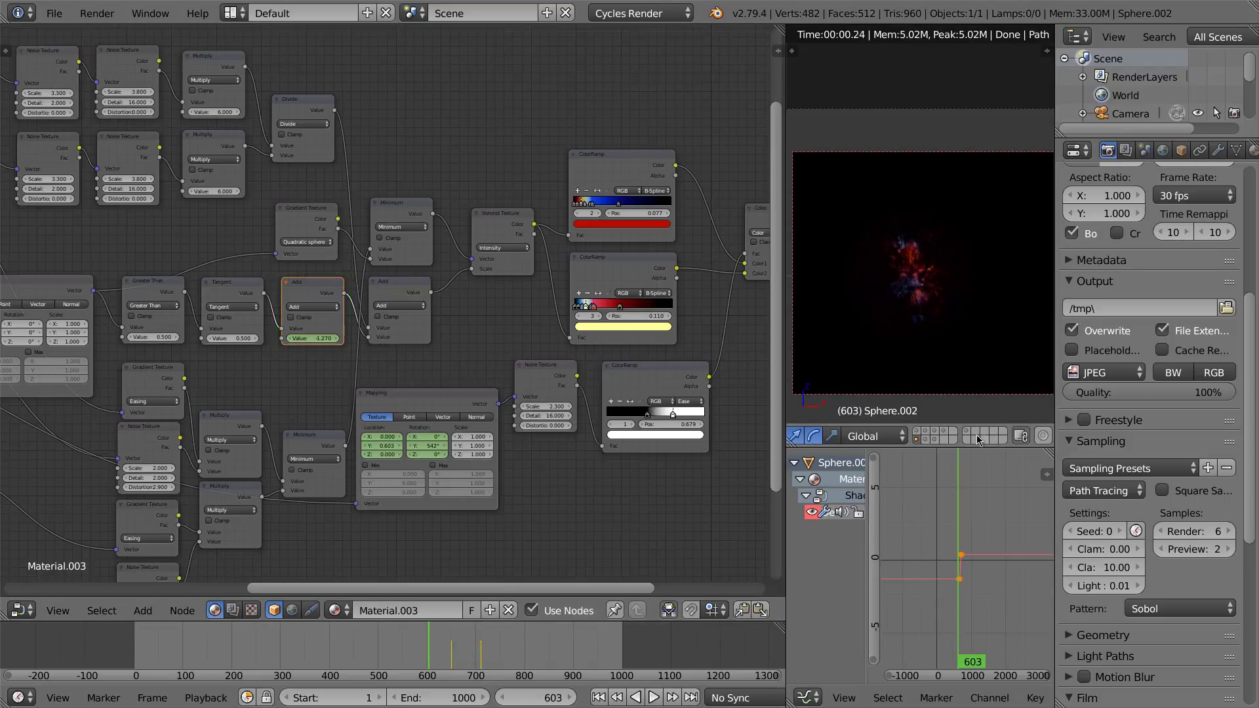
shift+click(917, 440)
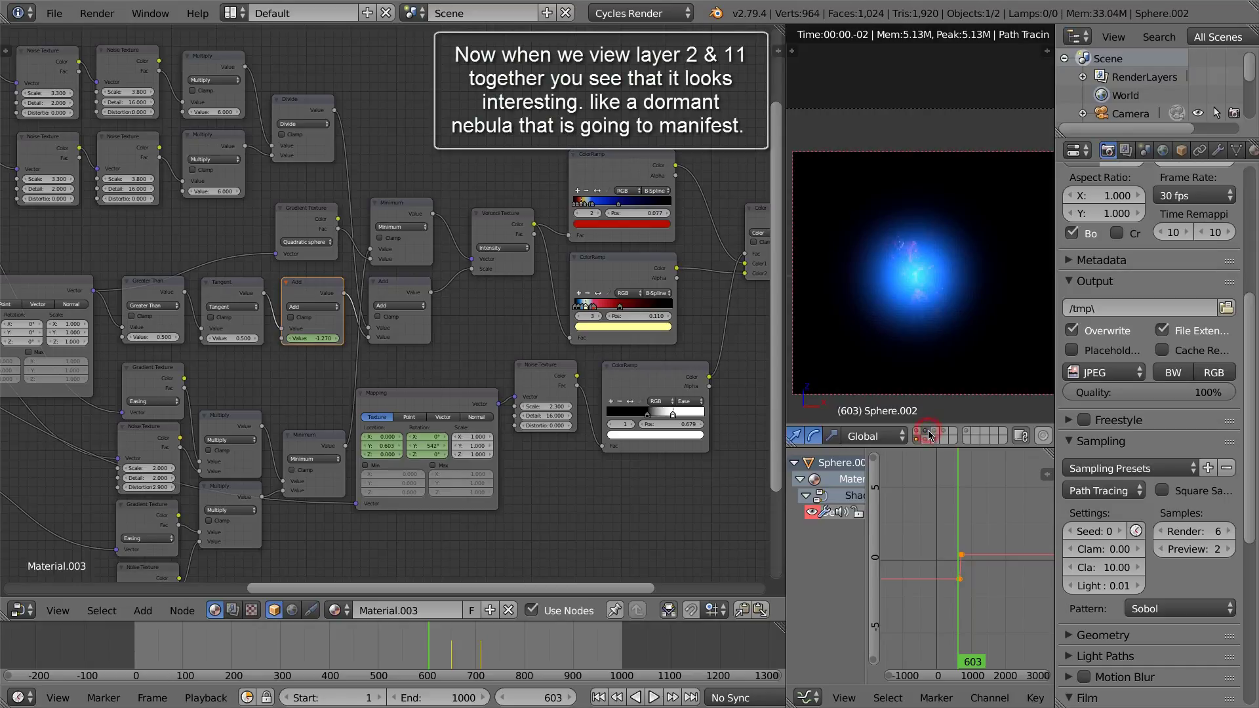
drag(427, 655, 407, 651)
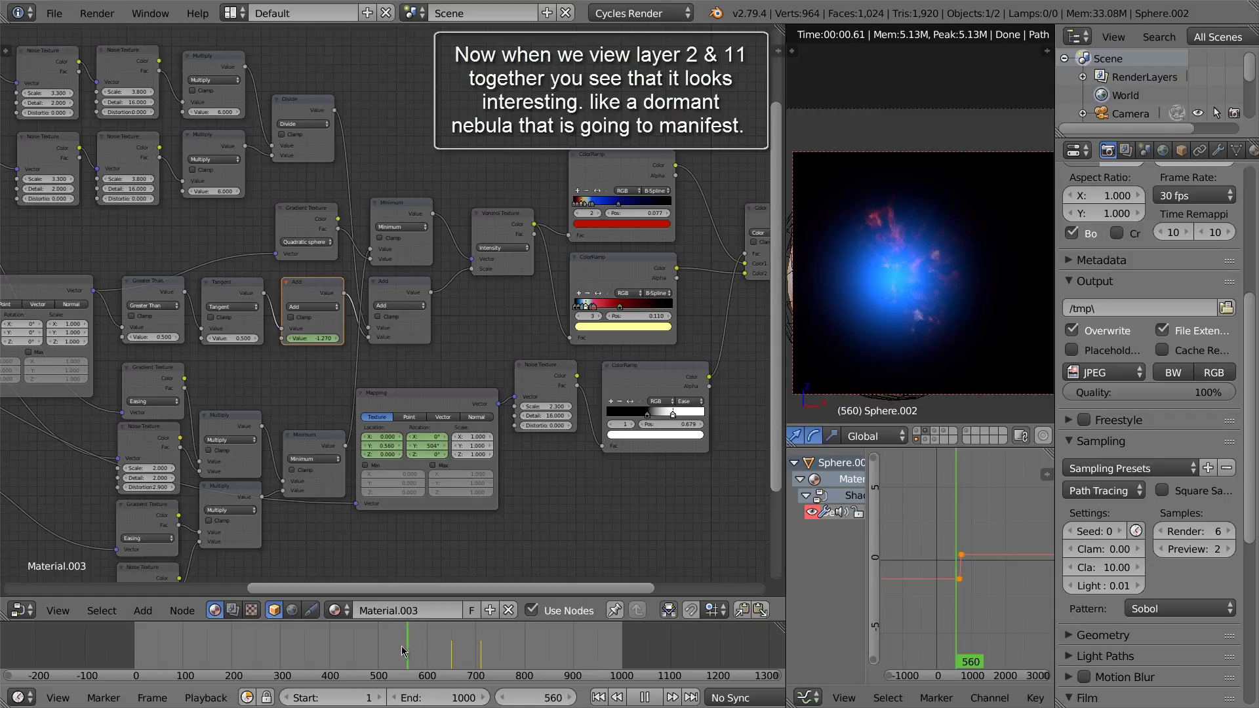
drag(404, 652, 381, 651)
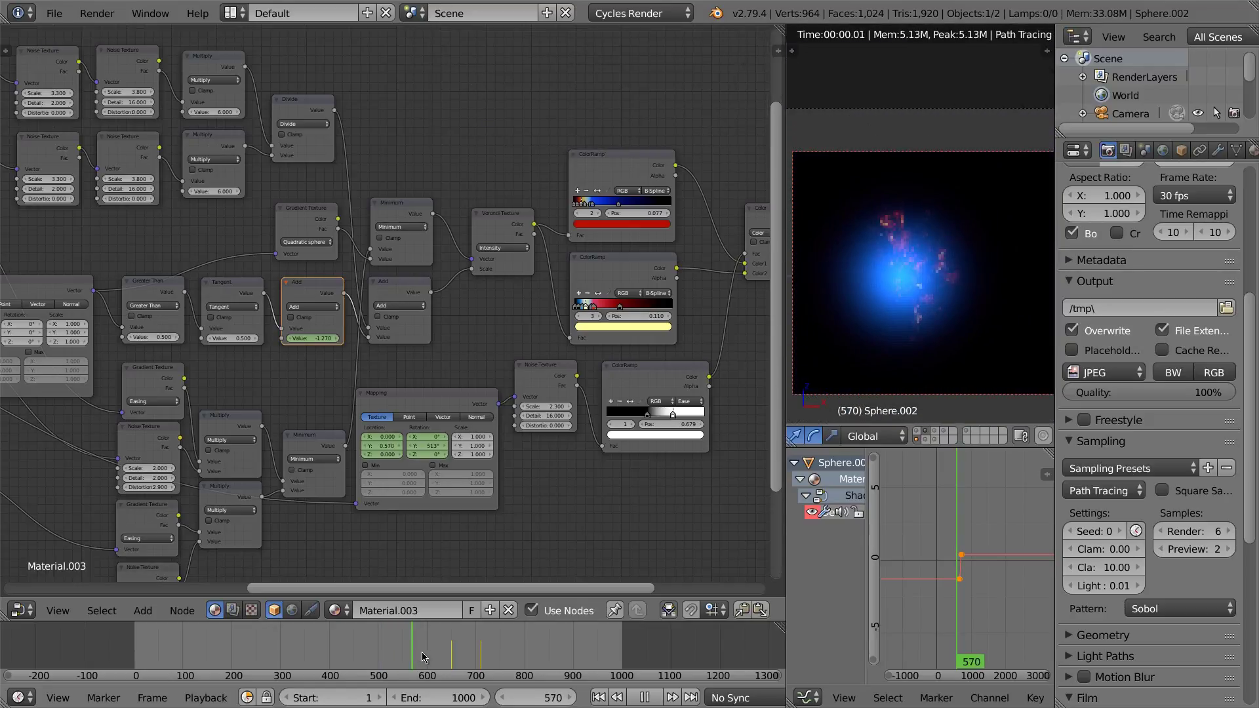
scroll(908, 318, down, 2)
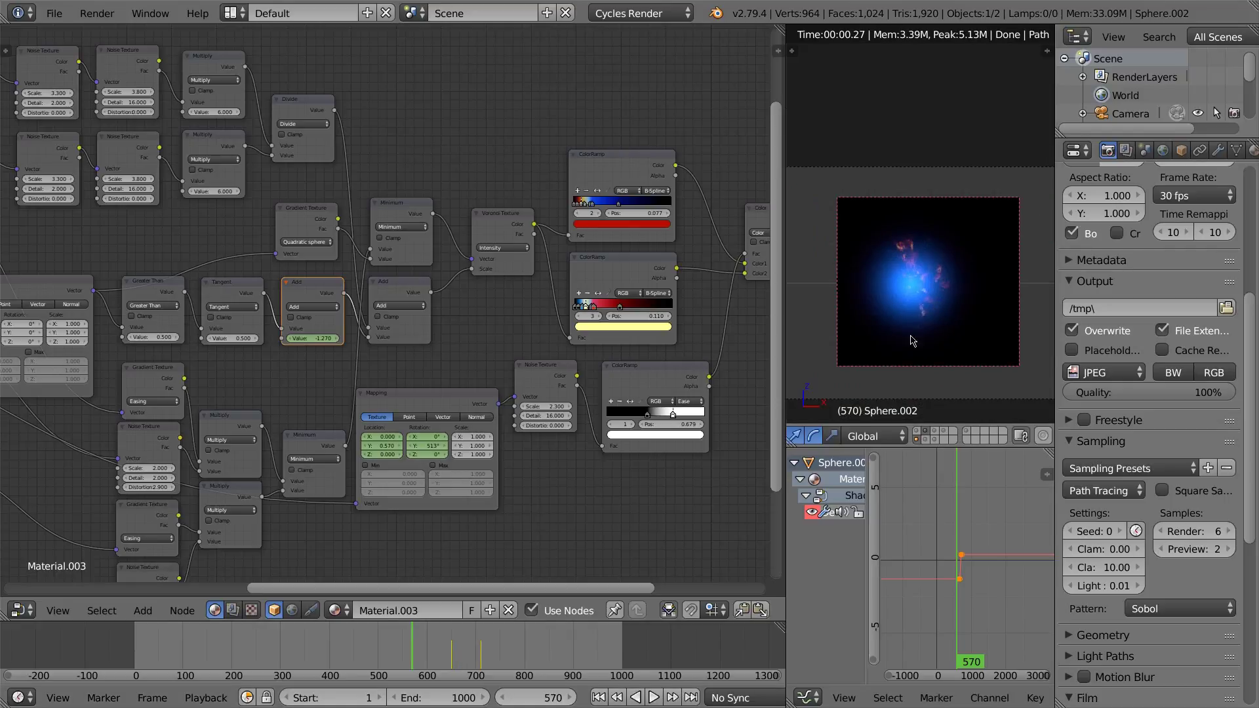
Step: Play the animation from frame 570 and again from before frame 650 to examine whether nebula and sphere brighten in sync
click(653, 697)
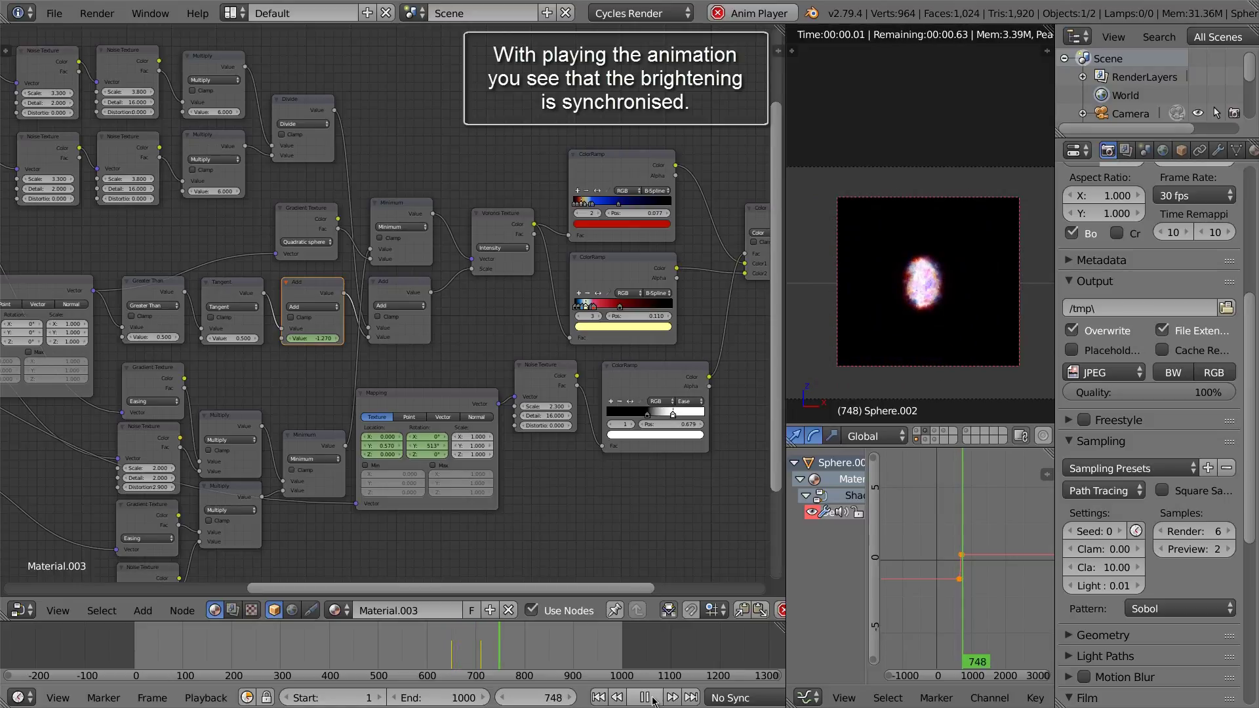
click(653, 701)
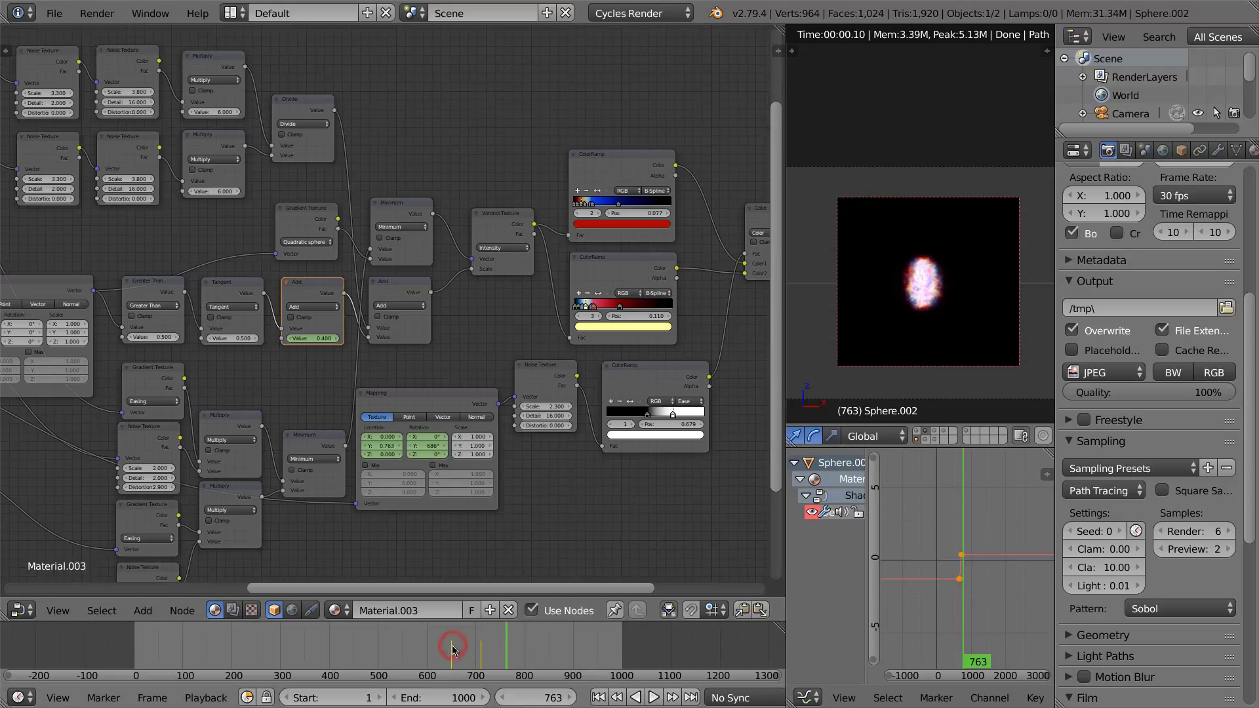
mouse_move(452, 649)
mouse_down()
mouse_move(378, 658)
mouse_move(433, 663)
mouse_up()
click(653, 697)
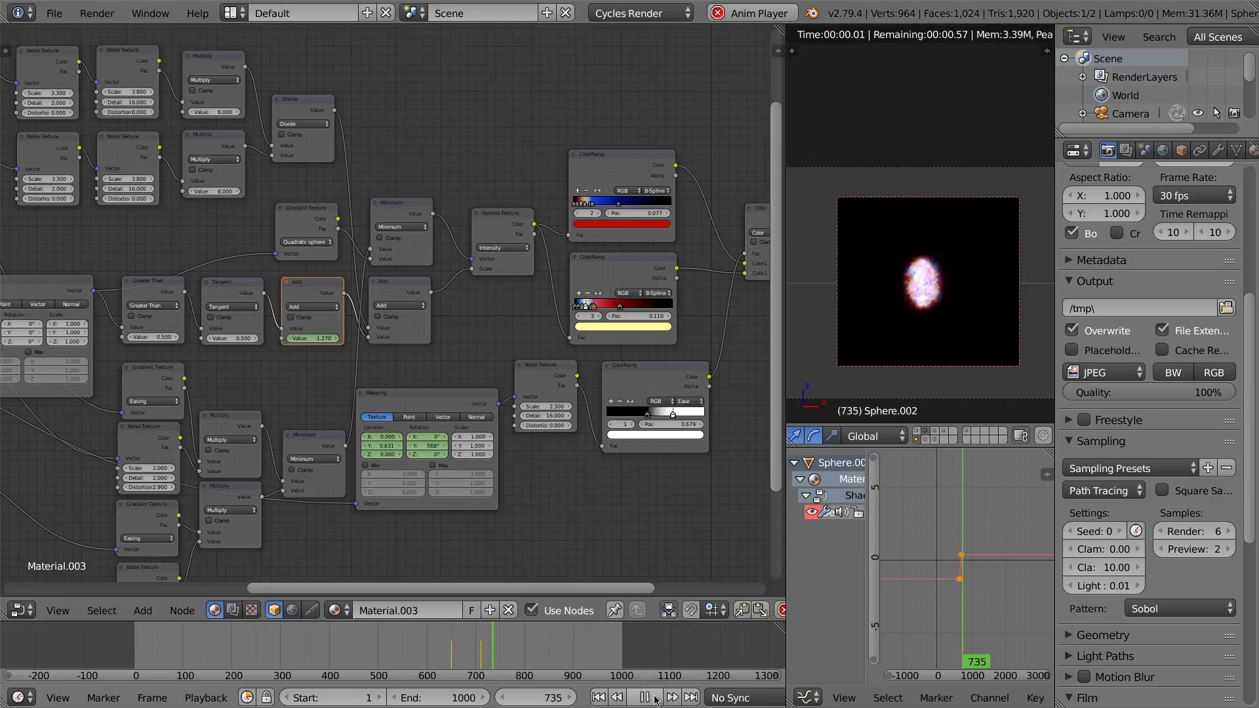
Step: Restrict the rendered preview to a tight border around the nebula and play the animation from frame 753 to examine its motion up close
click(654, 698)
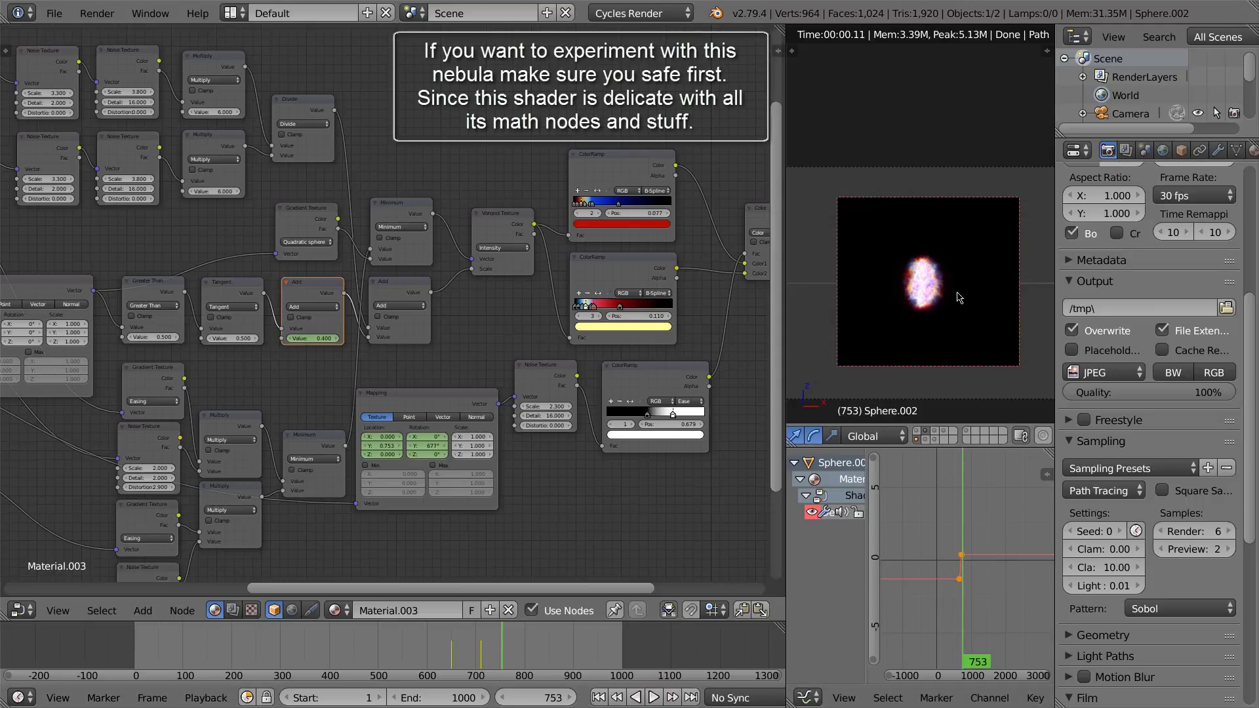
key(ctrl+b)
drag(890, 252, 934, 312)
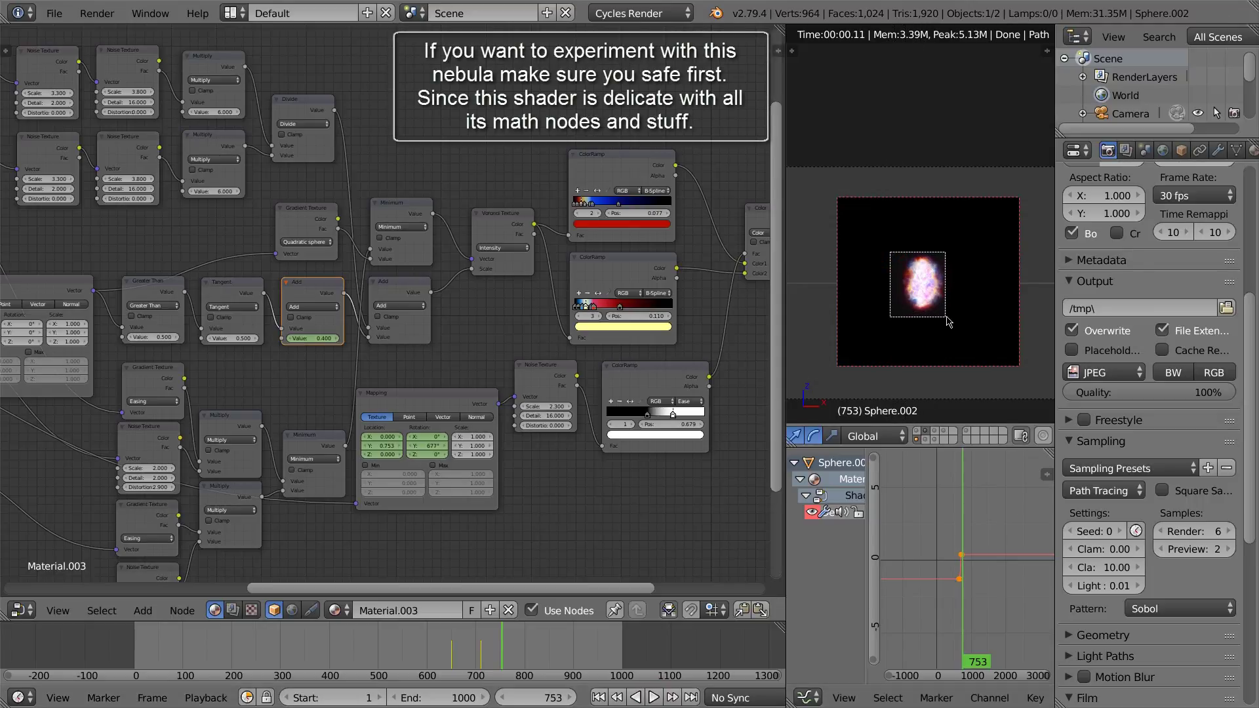
scroll(931, 287, up, 5)
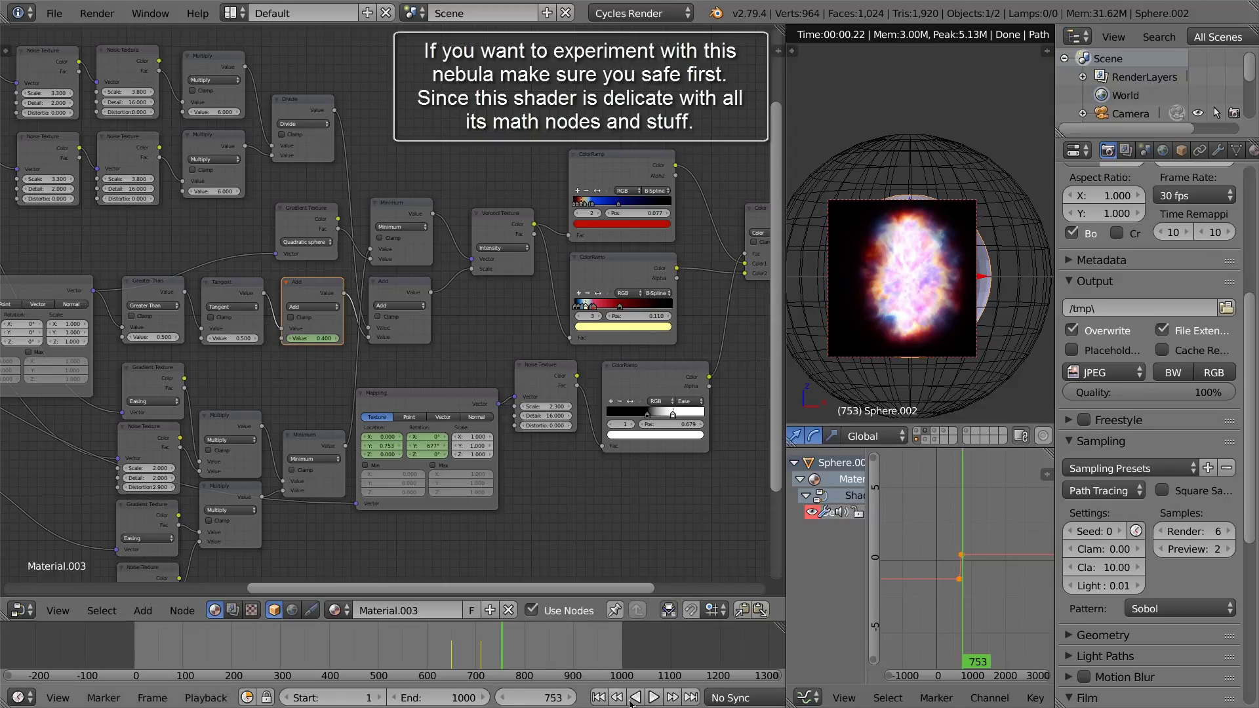
click(653, 698)
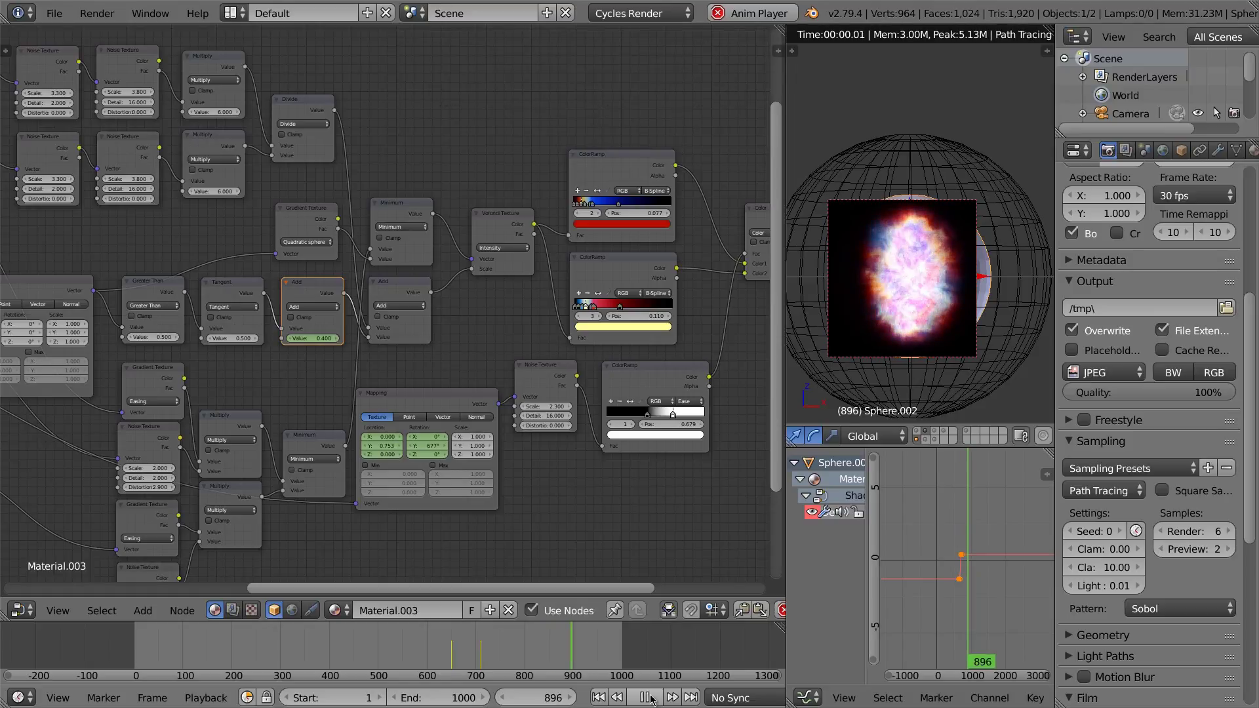
click(651, 698)
Step: Raise the Emission node's strength to 2.500 to brighten the whole nebula shader
middle_drag(648, 502, 545, 540)
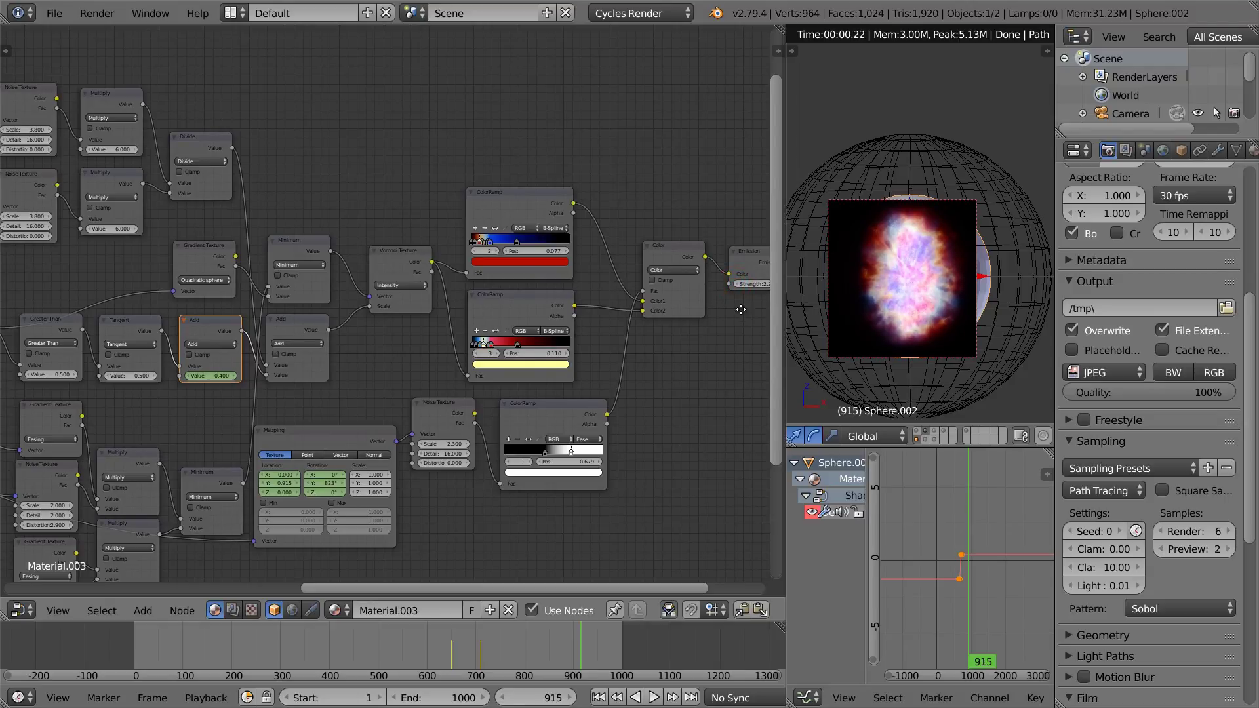
middle_drag(741, 309, 670, 346)
click(666, 321)
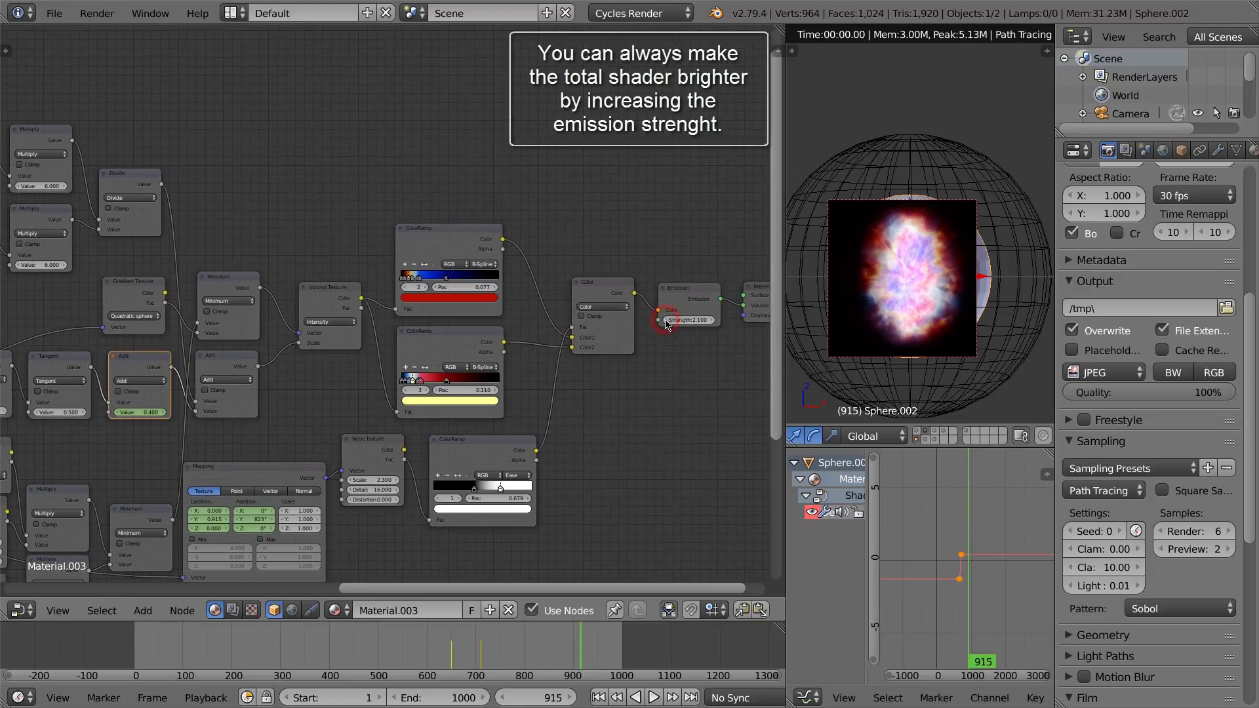
click(712, 321)
click(712, 321)
click(712, 321)
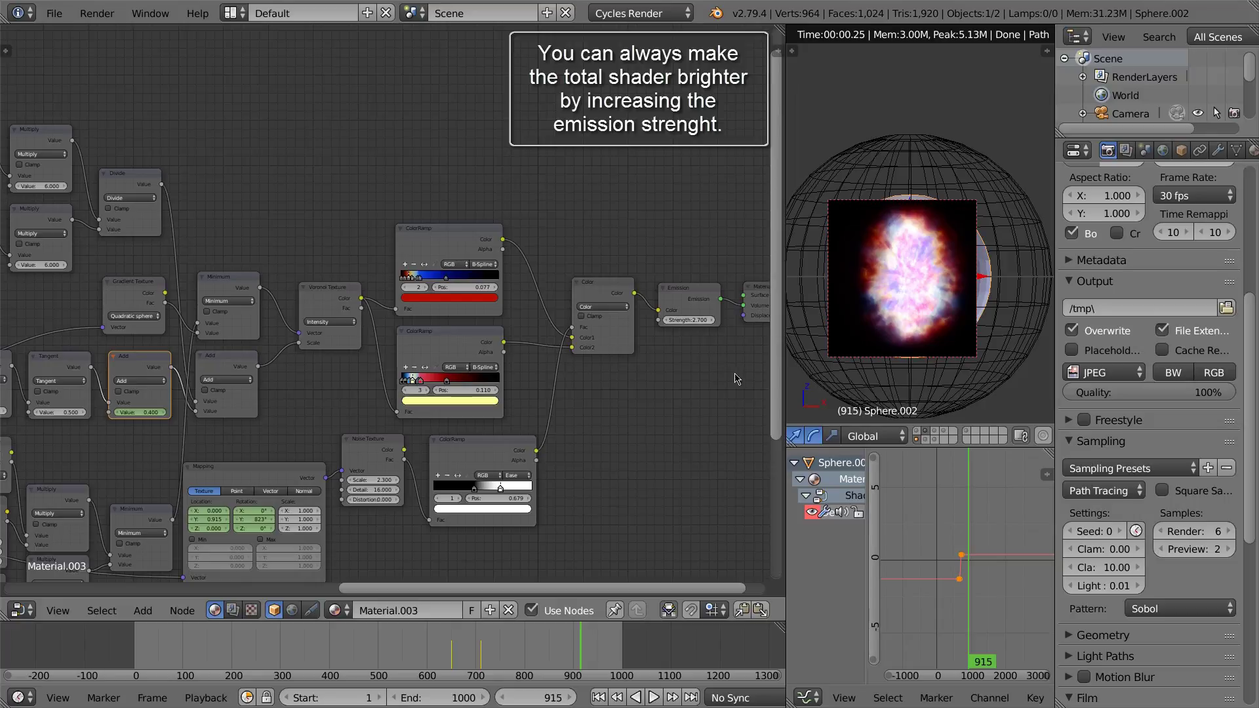
Step: Play the animation from shortly after frame 750, and return to frame 754 to examine the brightened nebula
click(506, 649)
click(653, 698)
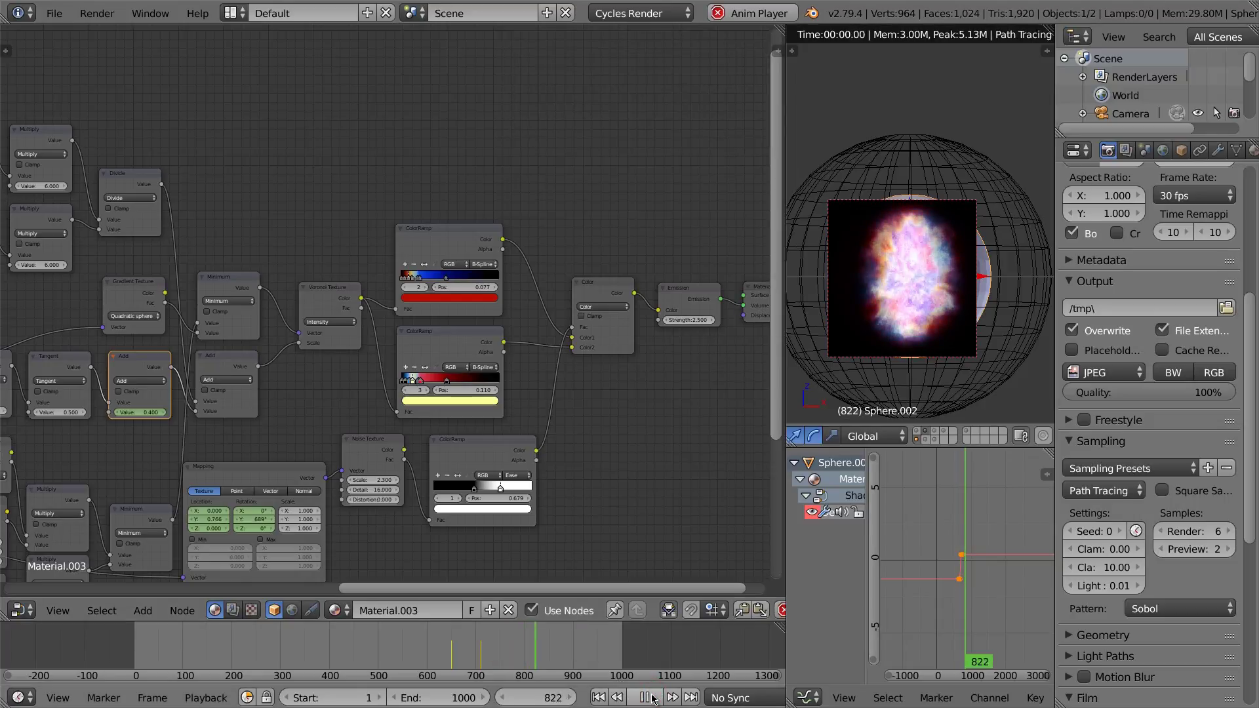
scroll(916, 300, down, 3)
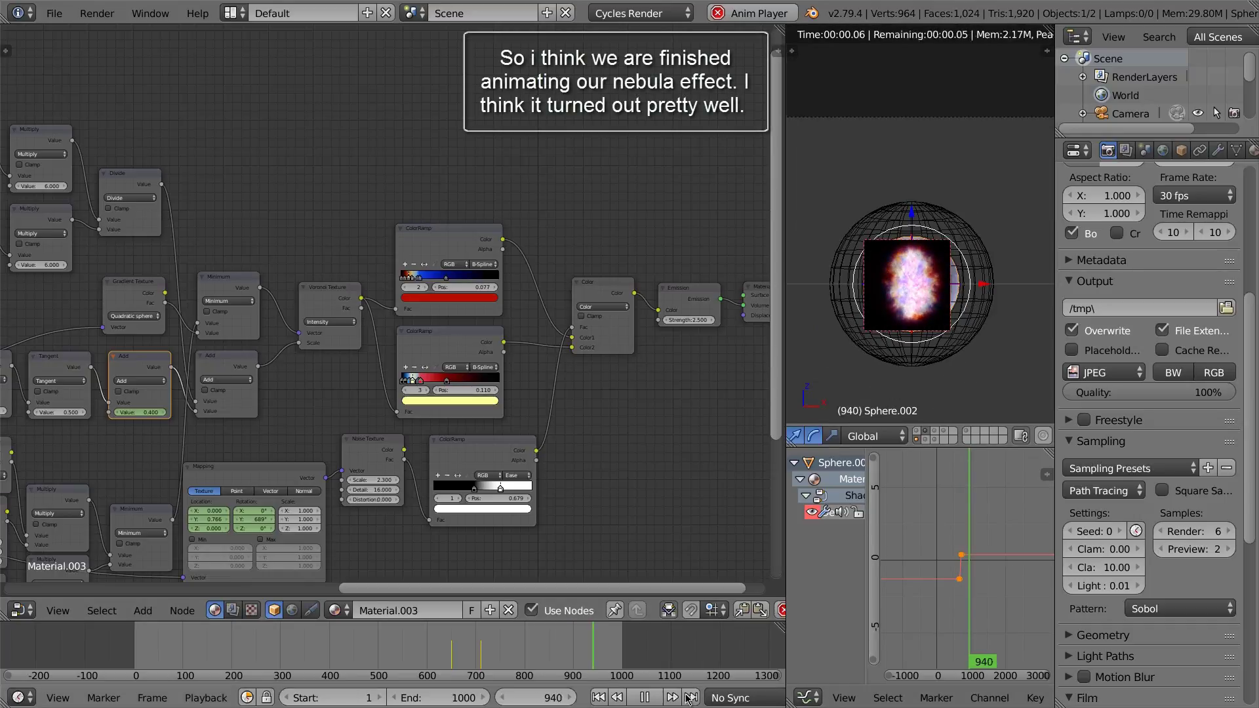
click(653, 698)
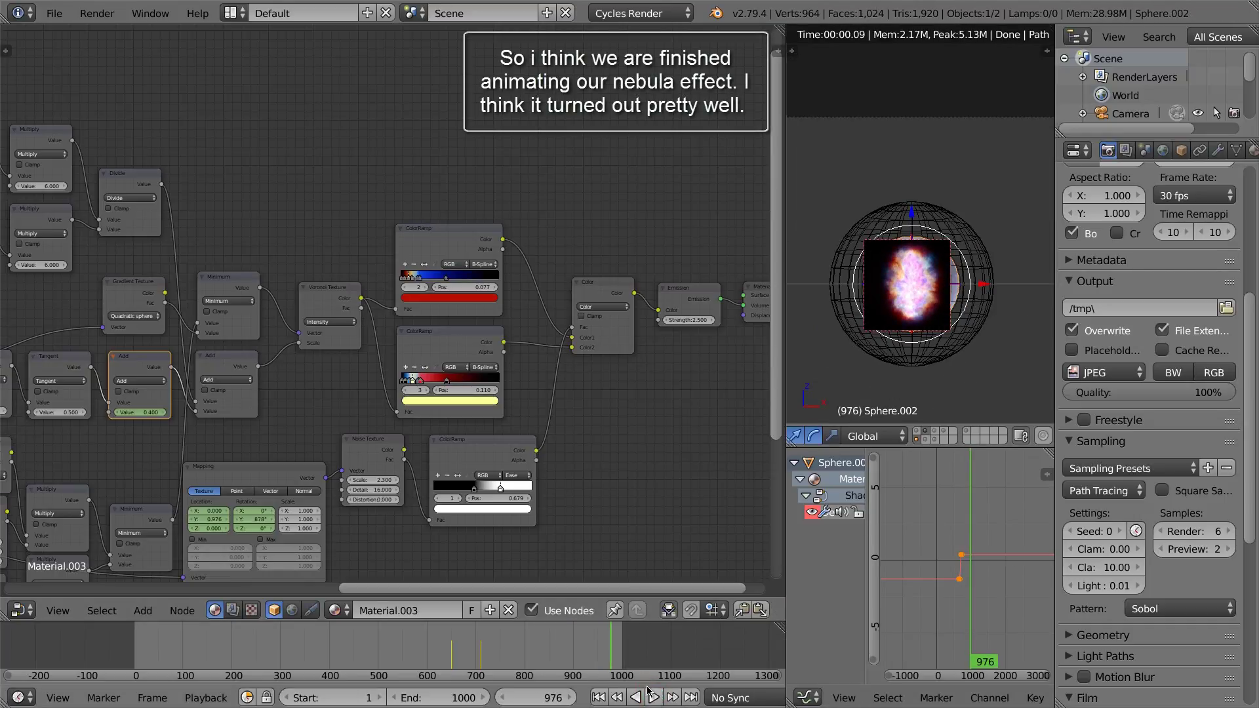
click(502, 656)
scroll(906, 299, up, 4)
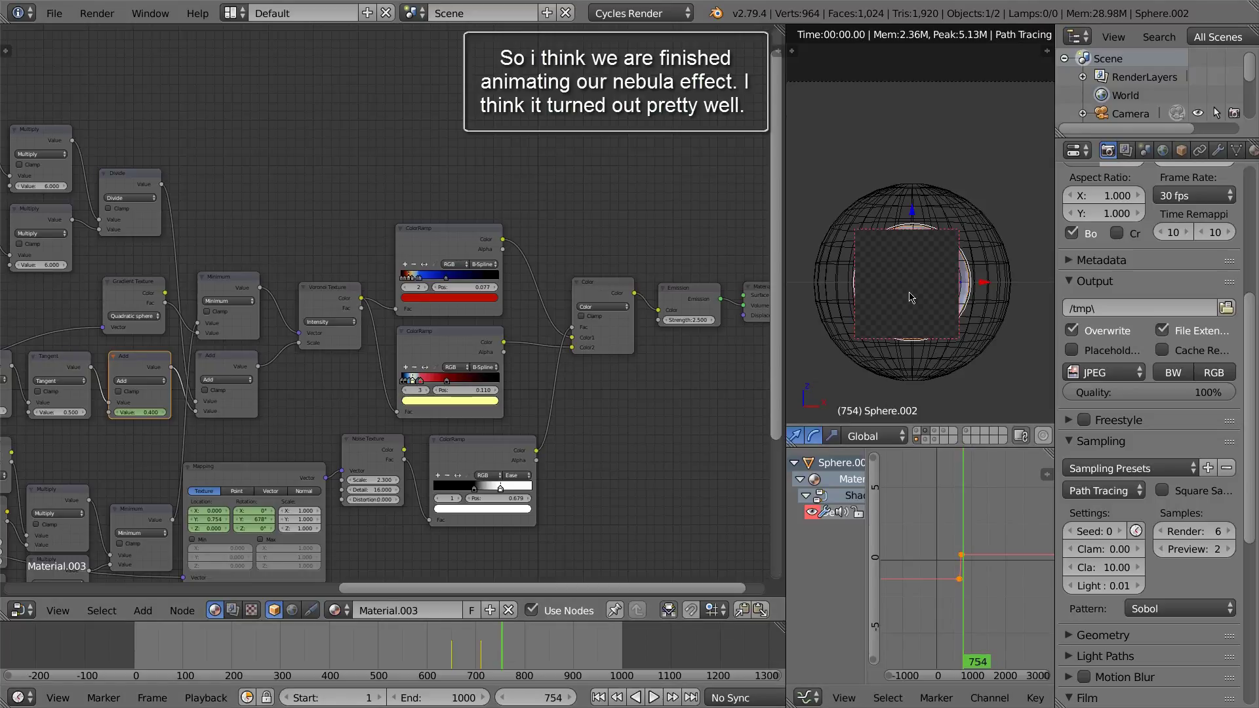